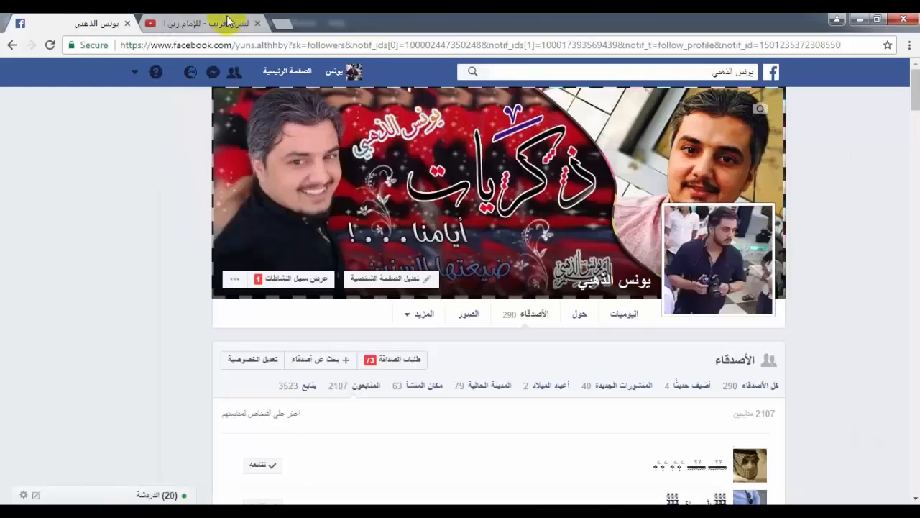
Switch to Notepad and write the greeting "السلام عليكم حبايب وياكم اخوكم" followed by the presenter's full name, ending the line
{"action": "left_click", "coordinate": [45, 18]}
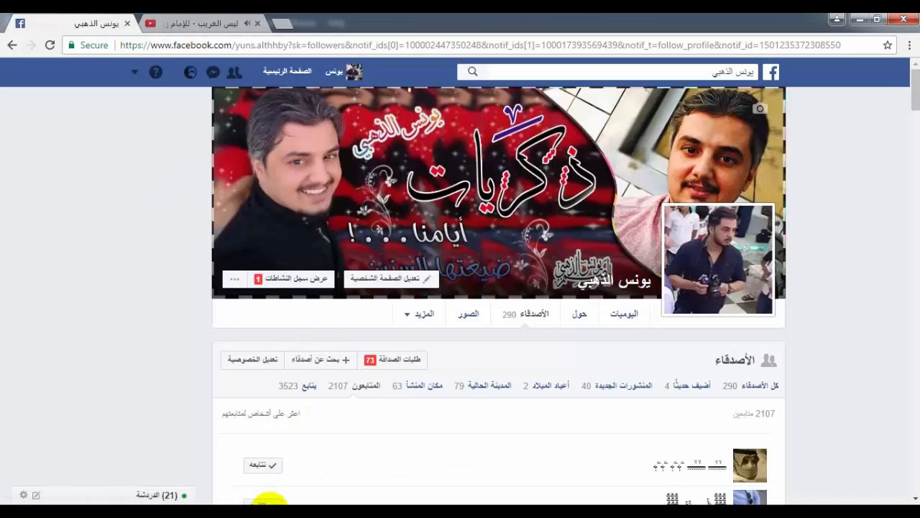
{"action": "left_click", "coordinate": [268, 501]}
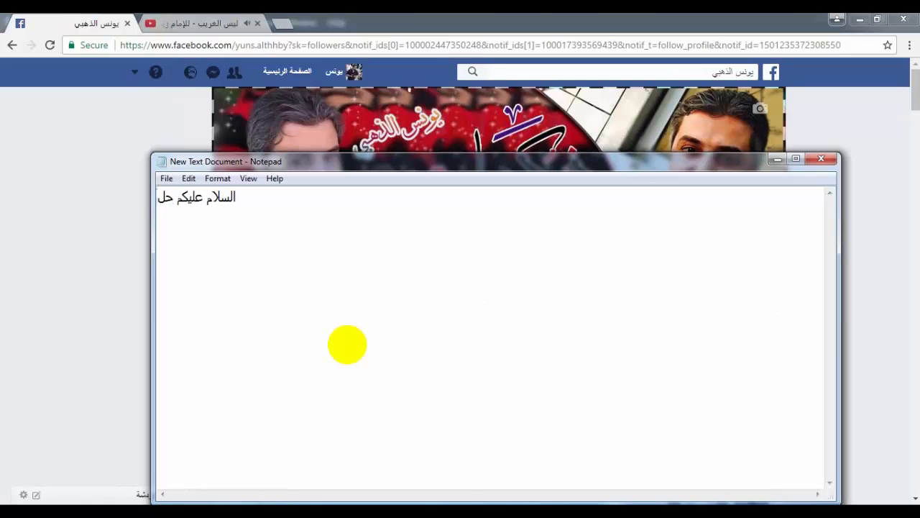
{"action": "type", "text": "يب"}
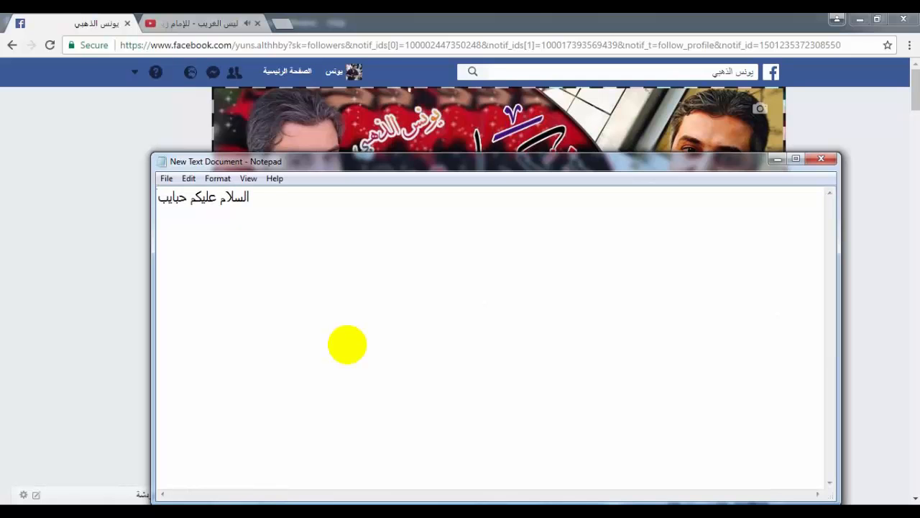
{"action": "type", "text": " ويا"}
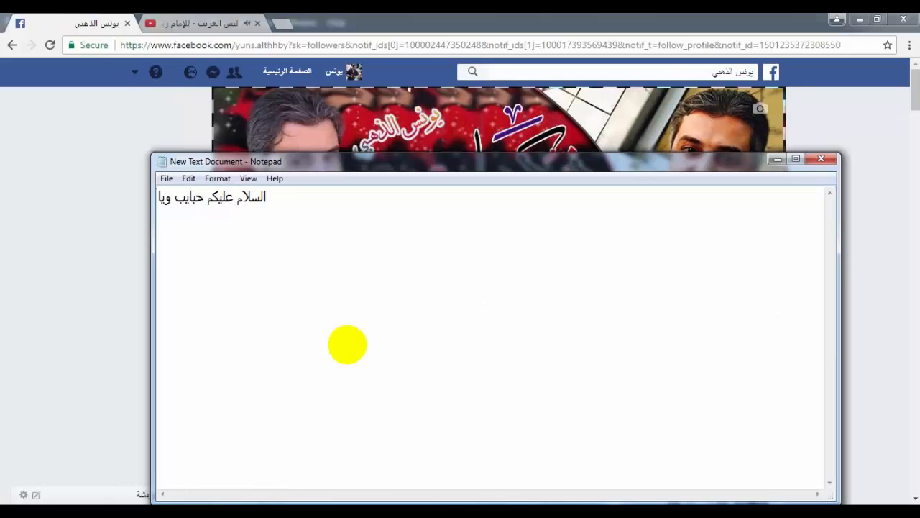
{"action": "type", "text": "كم ا"}
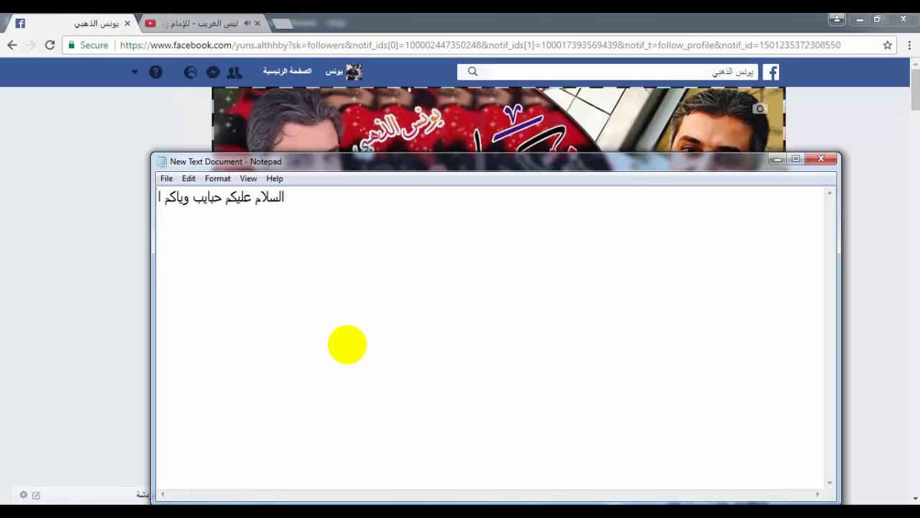
{"action": "type", "text": "خوكم"}
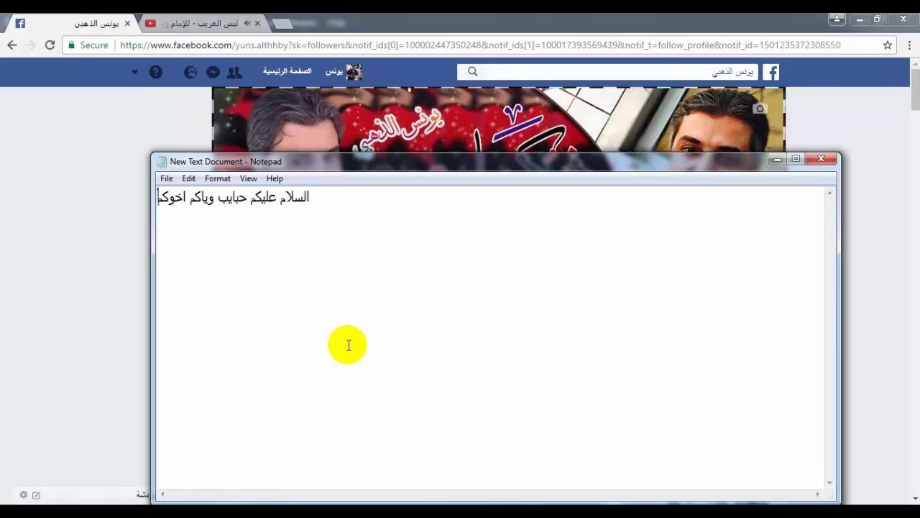
{"action": "type", "text": " يون"}
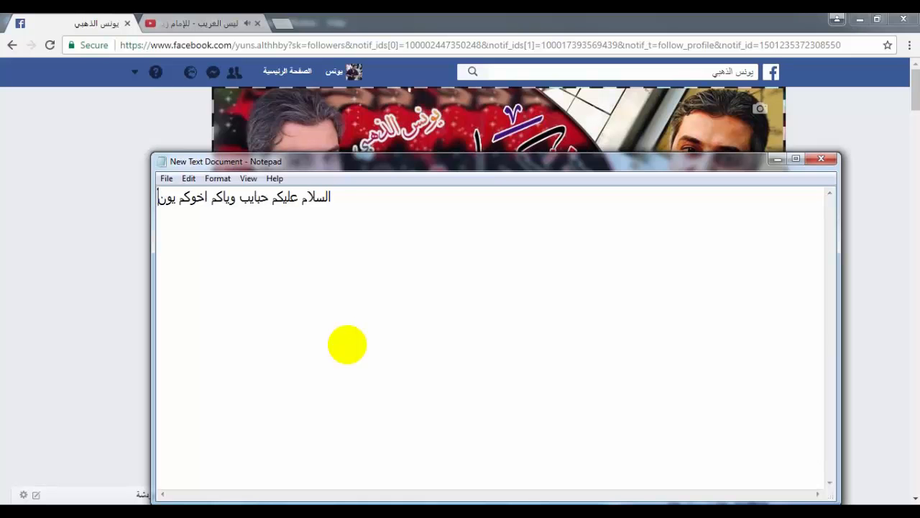
{"action": "type", "text": "س الذهبي"}
{"action": "key", "text": "Return"}
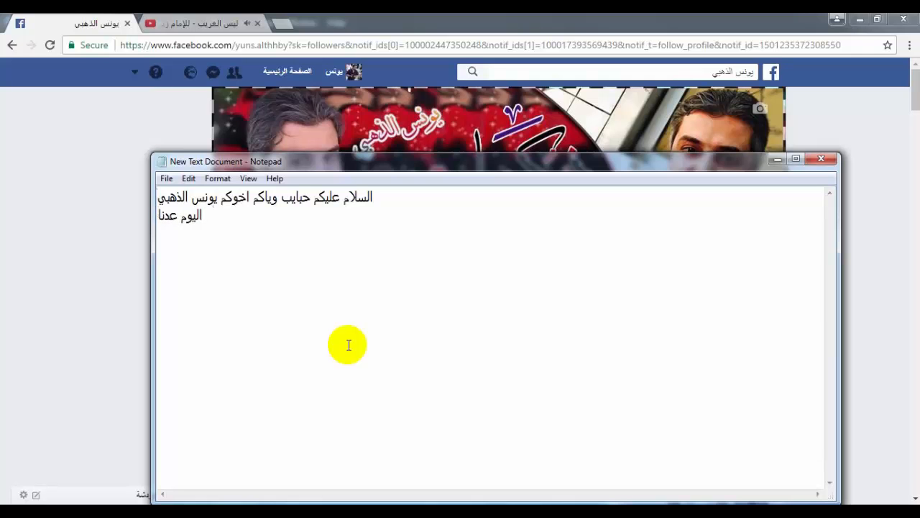
Write "اليوم عدنا شرح تصميم صورة دمج" on the second line and "تابعو وياي" on the third
{"action": "type", "text": "اليوم عدنا شرح ت"}
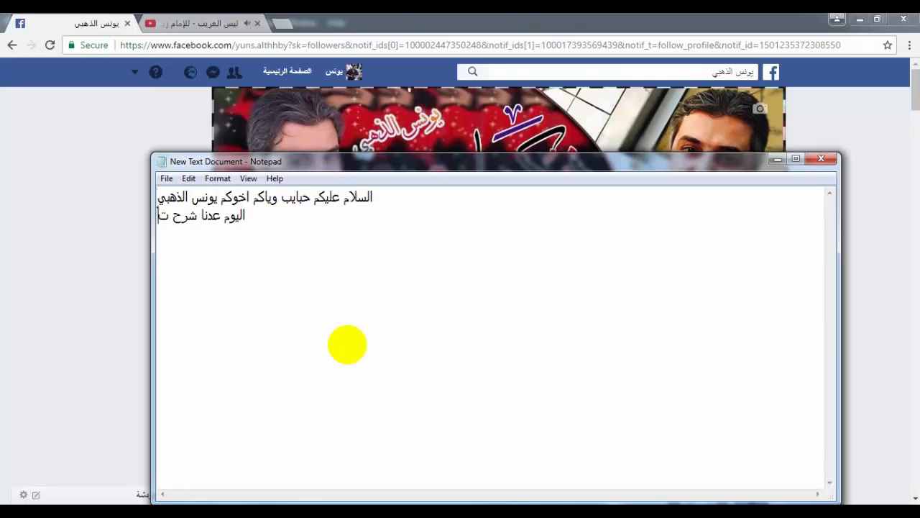
{"action": "type", "text": "صنيب"}
{"action": "key", "text": "BackSpace"}
{"action": "key", "text": "BackSpace"}
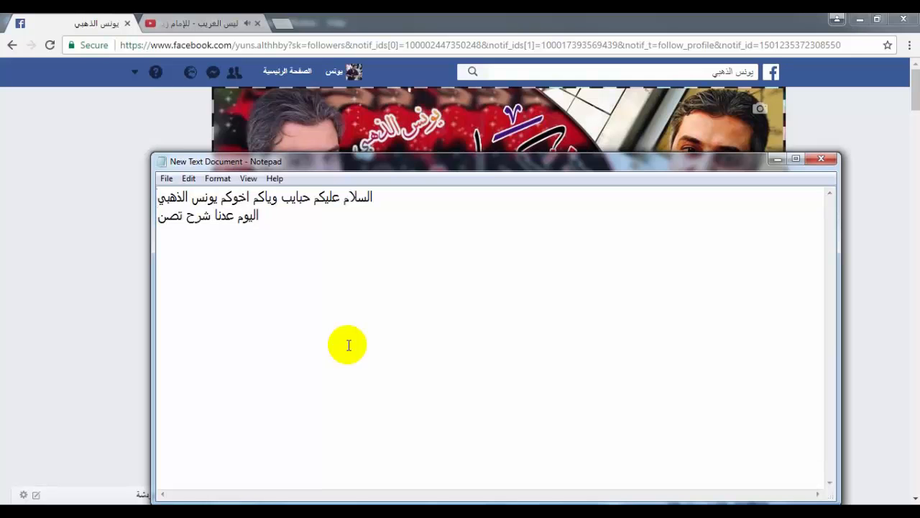
{"action": "type", "text": "يم صو"}
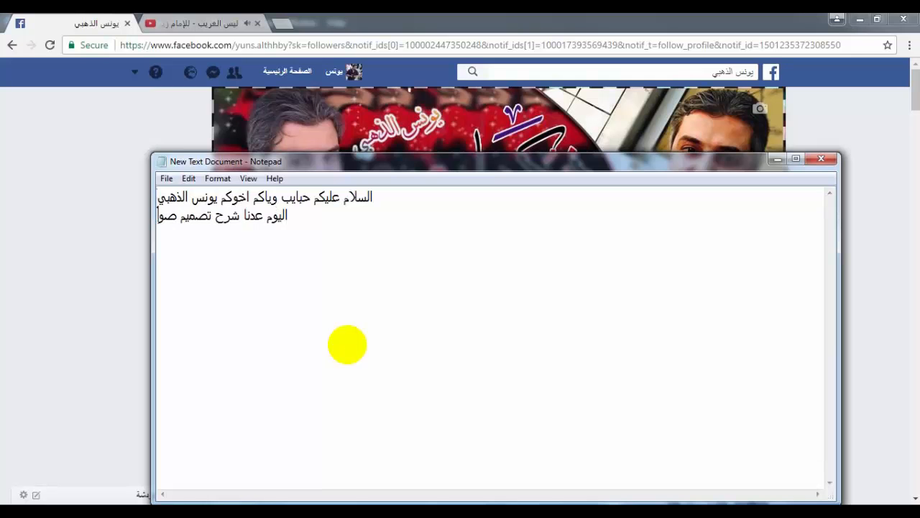
{"action": "type", "text": "رة دمج"}
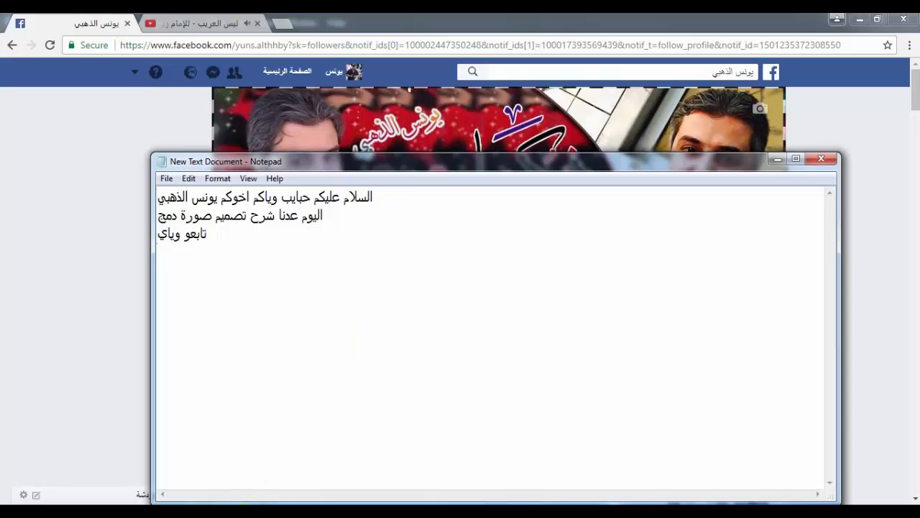
Switch to Photoshop and create a new document 1920 pixels wide and 1080 pixels high at 72 pixels/inch
{"action": "left_click", "coordinate": [320, 512]}
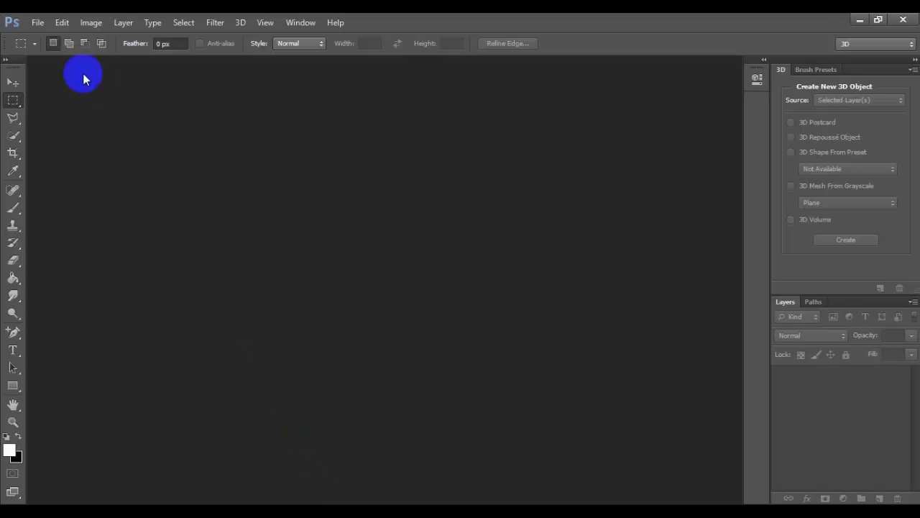
{"action": "left_click", "coordinate": [36, 23]}
{"action": "left_click", "coordinate": [53, 43]}
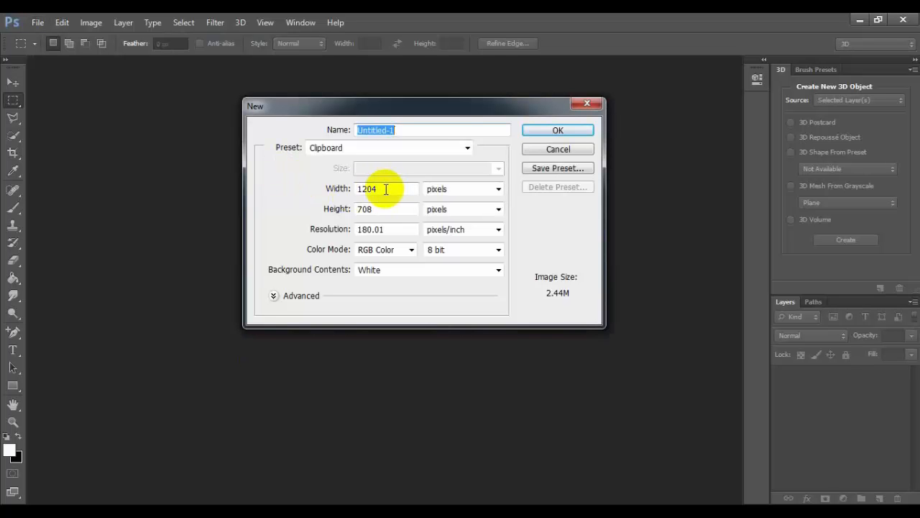
{"action": "left_click_drag", "start_coordinate": [382, 189], "coordinate": [357, 184]}
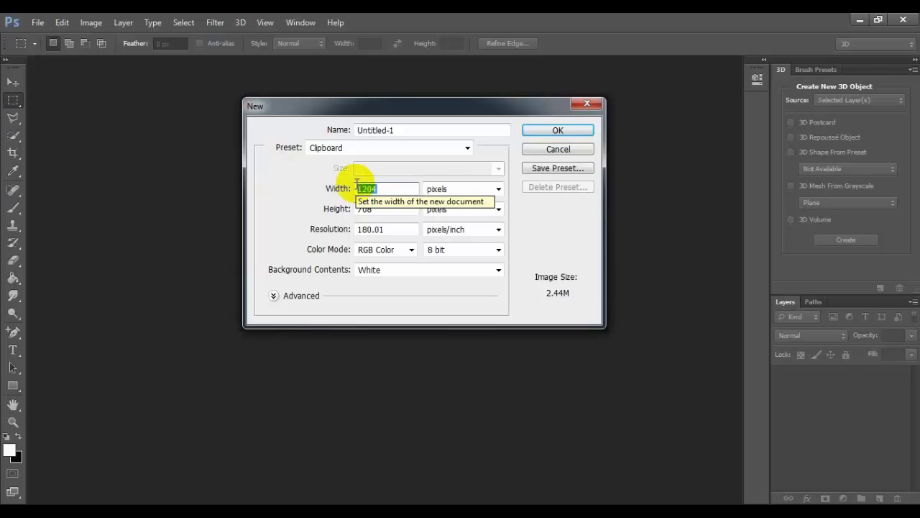
{"action": "type", "text": "1"}
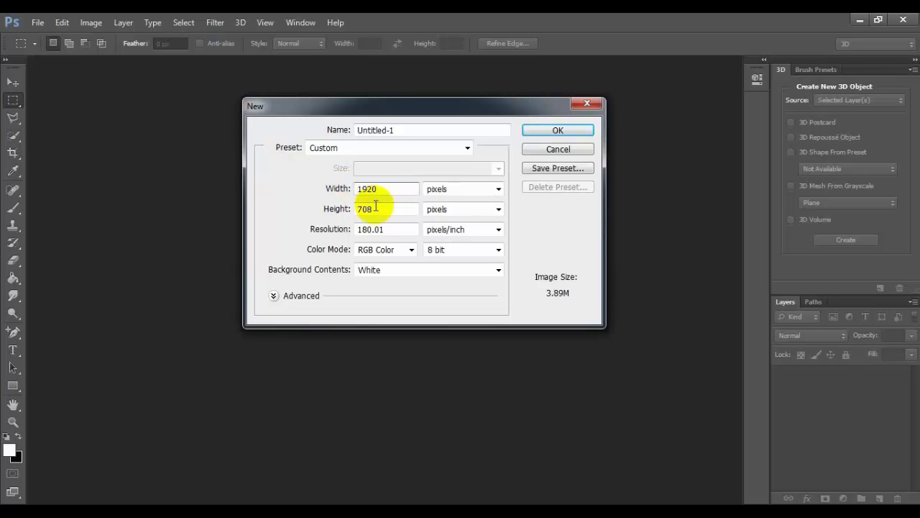
{"action": "left_click_drag", "start_coordinate": [375, 206], "coordinate": [345, 209]}
{"action": "type", "text": "1"}
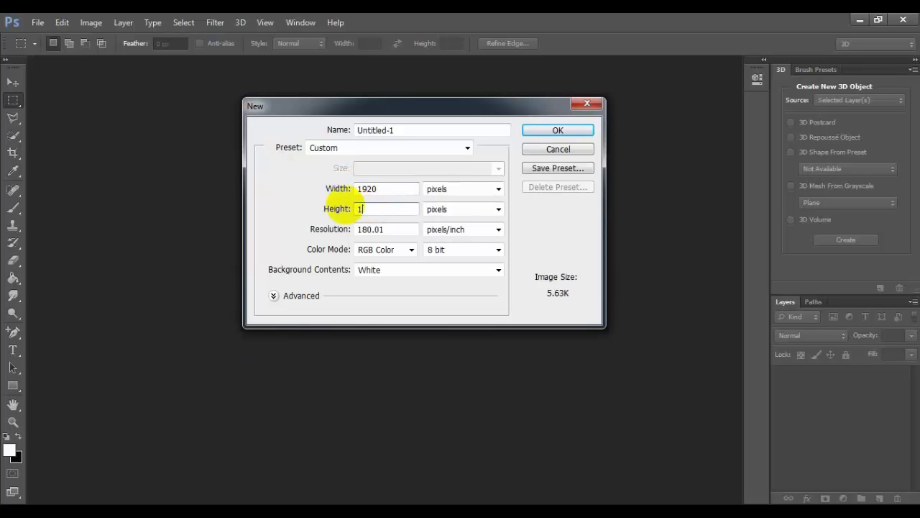
{"action": "type", "text": "080"}
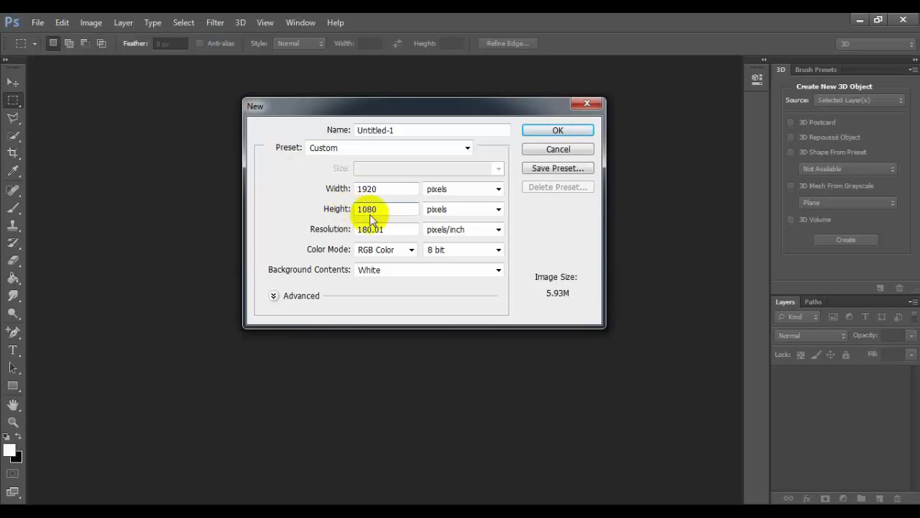
{"action": "left_click_drag", "start_coordinate": [387, 229], "coordinate": [338, 223]}
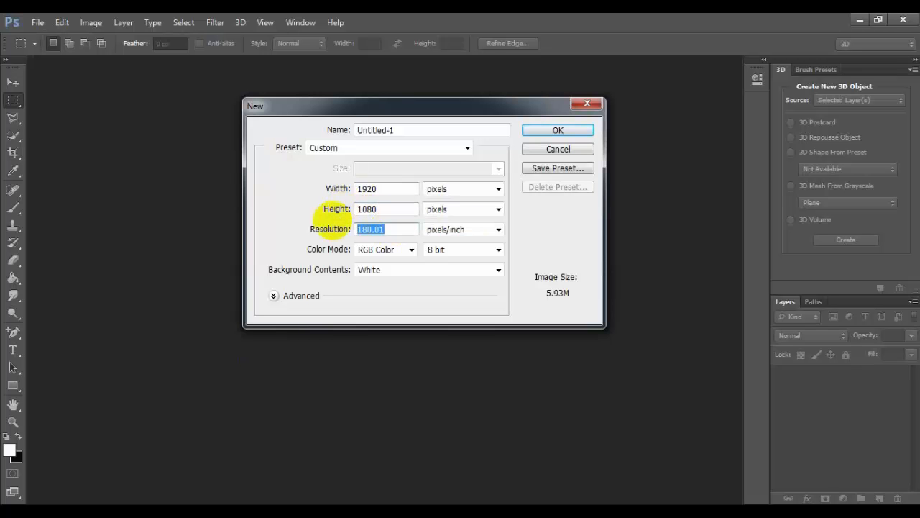
{"action": "type", "text": "72"}
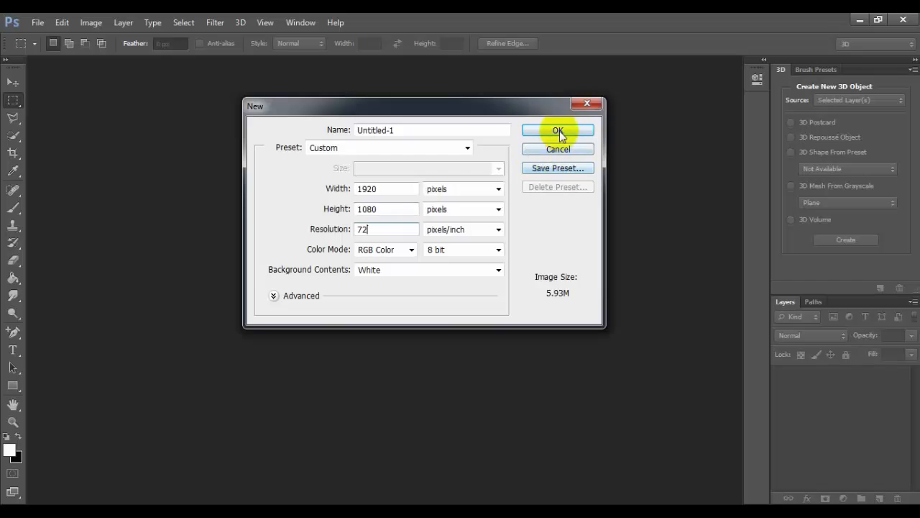
{"action": "left_click", "coordinate": [560, 130]}
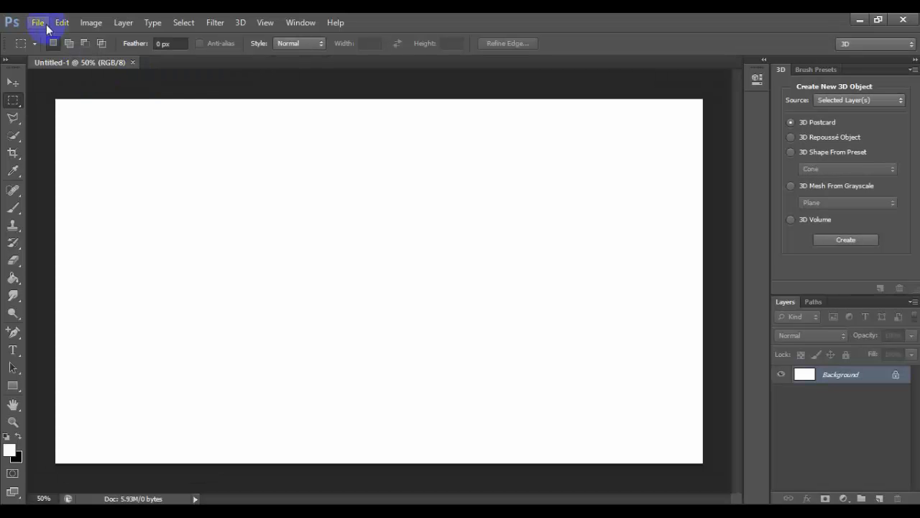
Open the image Aerials0069_1_M from the Downloads folder, discarding its embedded color profile
{"action": "left_click", "coordinate": [46, 25]}
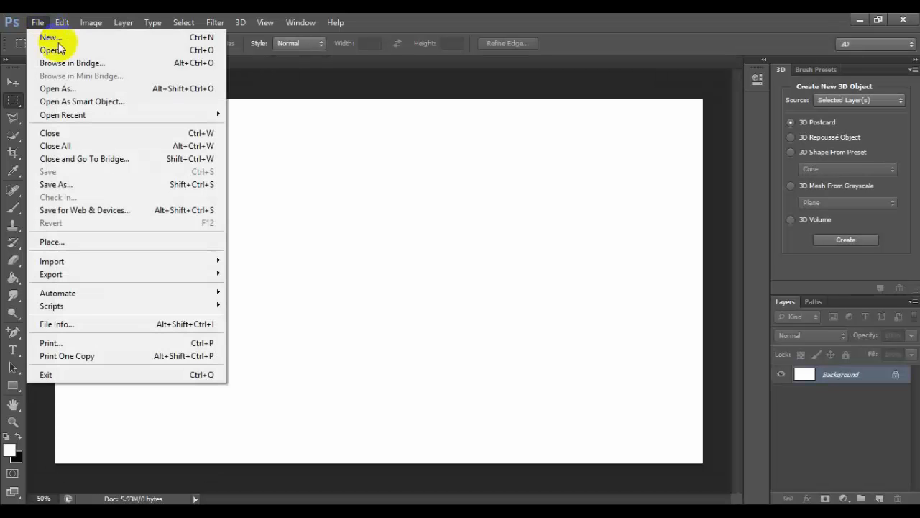
{"action": "left_click", "coordinate": [52, 51]}
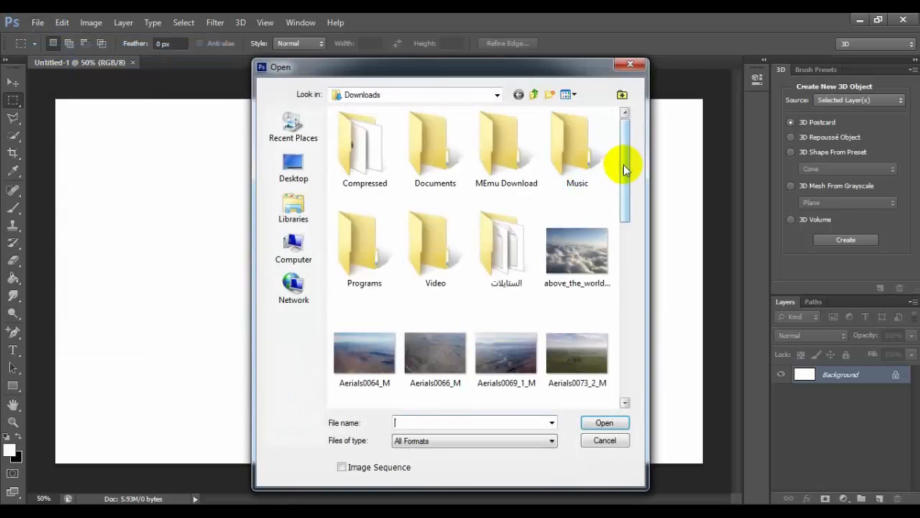
{"action": "left_click_drag", "start_coordinate": [626, 168], "coordinate": [626, 212]}
{"action": "double_click", "coordinate": [518, 204]}
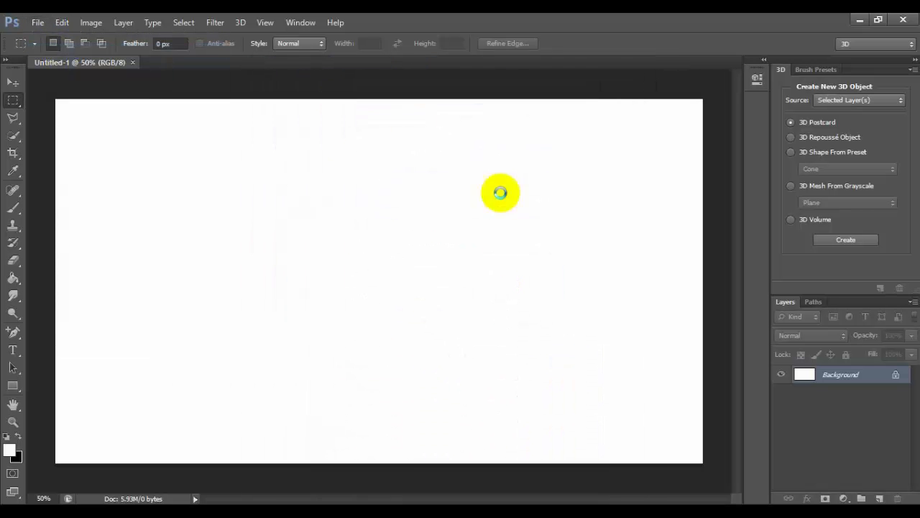
{"action": "left_click", "coordinate": [505, 281]}
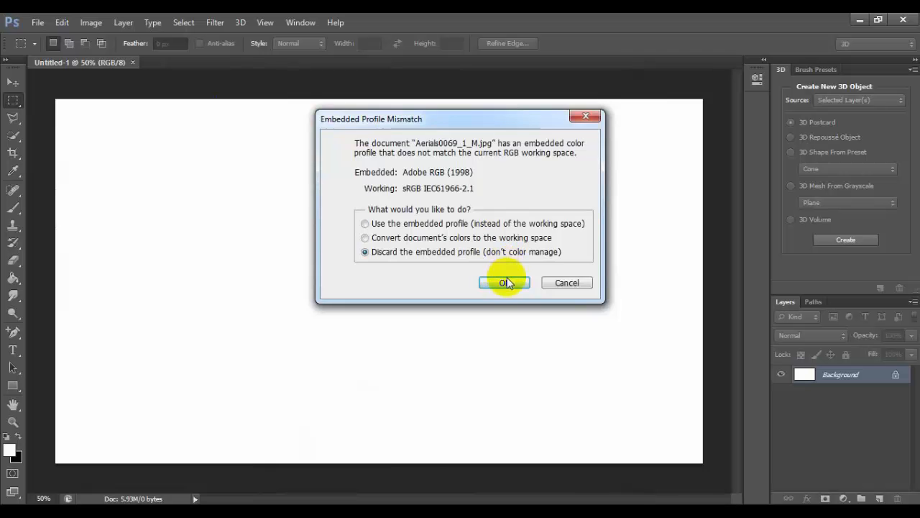
Copy the aerial landscape image into the Untitled-1 document as a new layer and close the source image
{"action": "left_click_drag", "start_coordinate": [218, 85], "coordinate": [222, 103]}
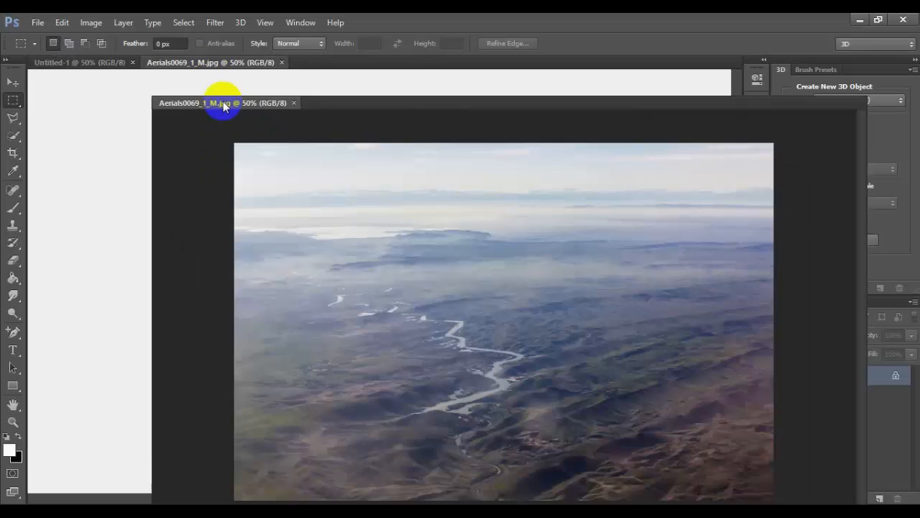
{"action": "left_click", "coordinate": [12, 82]}
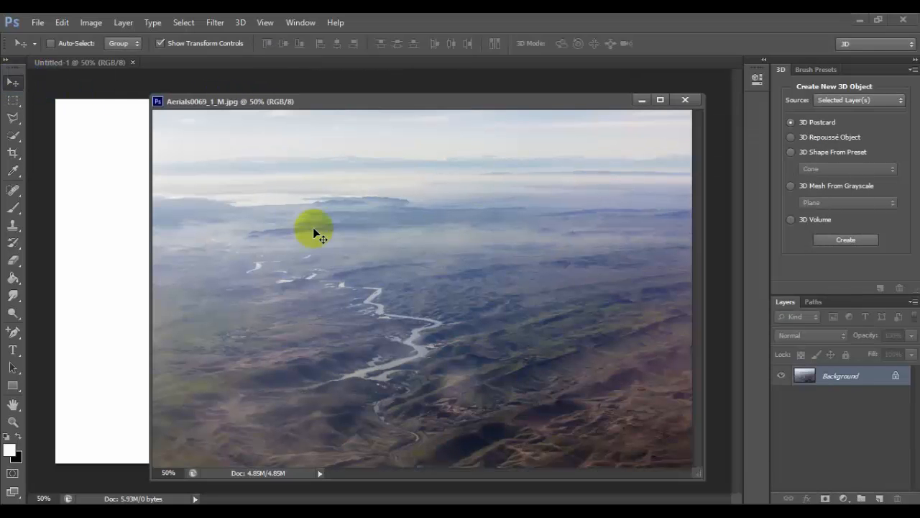
{"action": "left_click_drag", "start_coordinate": [313, 227], "coordinate": [129, 255]}
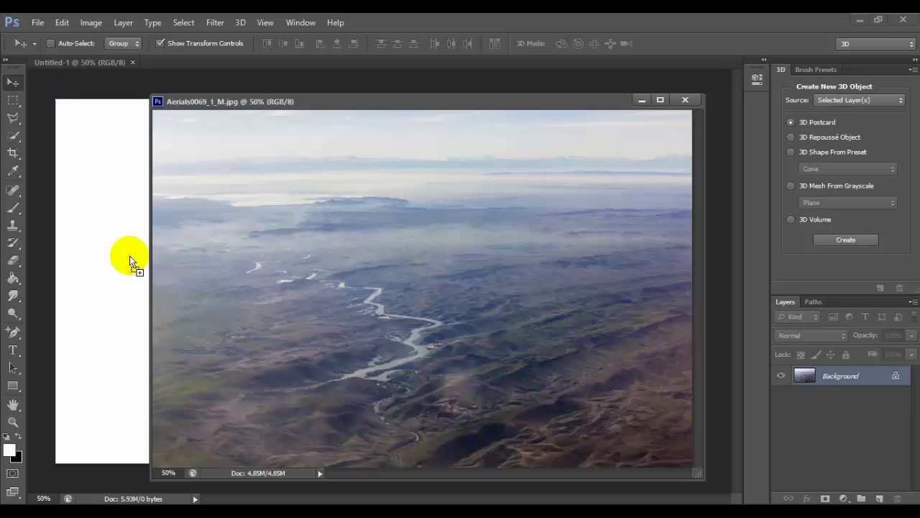
{"action": "left_click", "coordinate": [685, 100]}
Move and stretch the landscape layer to fill the canvas, at about 120% width and 104% height
{"action": "left_click_drag", "start_coordinate": [477, 233], "coordinate": [585, 202]}
{"action": "left_click_drag", "start_coordinate": [164, 449], "coordinate": [56, 463]}
{"action": "double_click", "coordinate": [225, 362]}
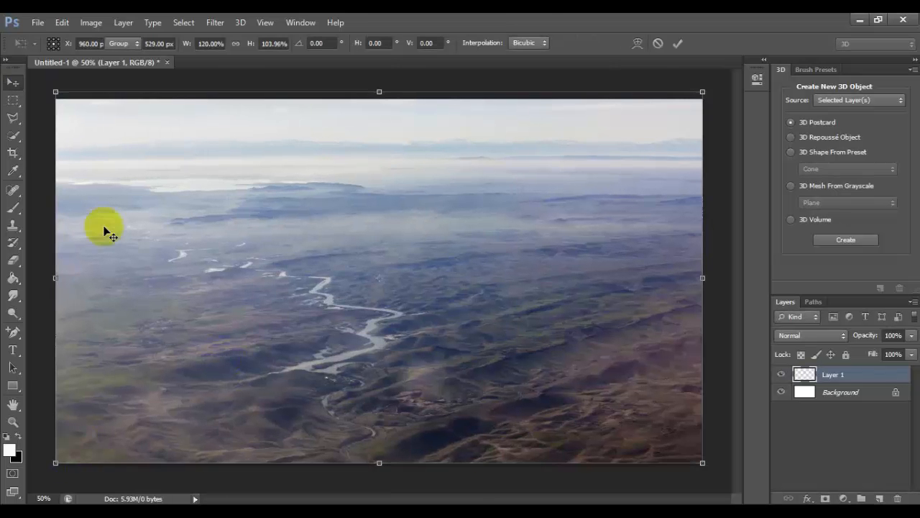
Open above_the_world_6_by_wyldangel_stock.png, copy its clouds into the Untitled-1 document as a new layer, and close the source image
{"action": "left_click", "coordinate": [38, 23]}
{"action": "left_click", "coordinate": [52, 50]}
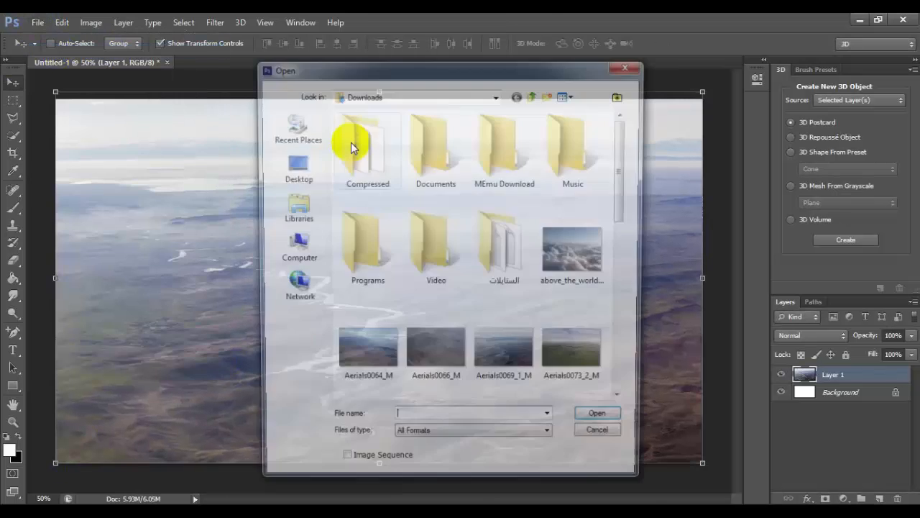
{"action": "double_click", "coordinate": [578, 248]}
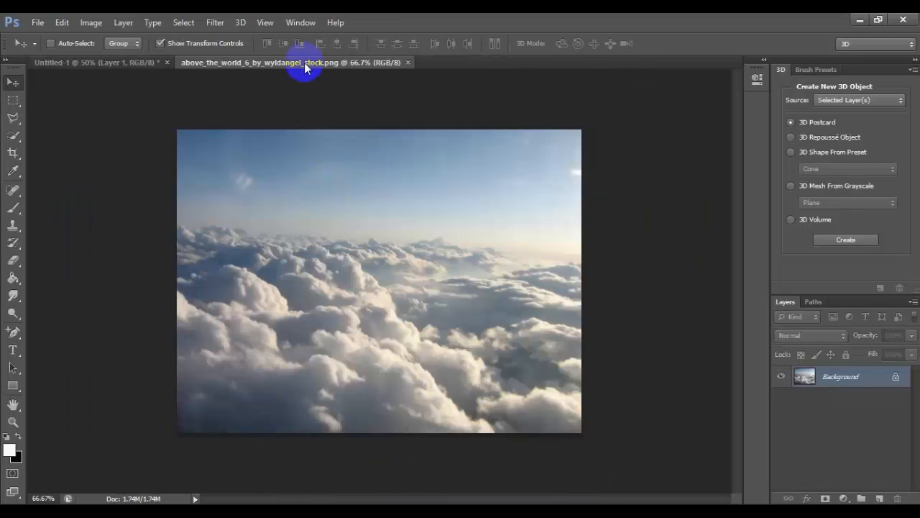
{"action": "left_click_drag", "start_coordinate": [304, 63], "coordinate": [306, 100]}
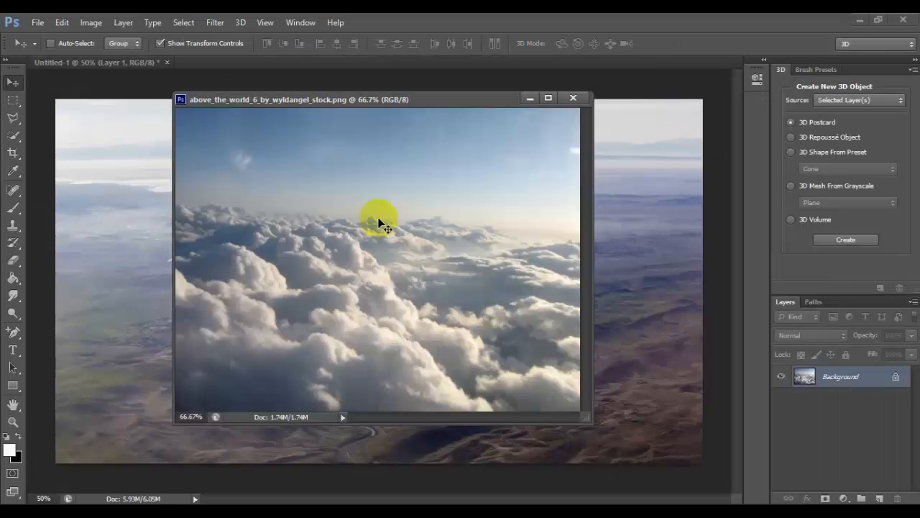
{"action": "left_click_drag", "start_coordinate": [376, 216], "coordinate": [610, 262]}
{"action": "left_click", "coordinate": [573, 98]}
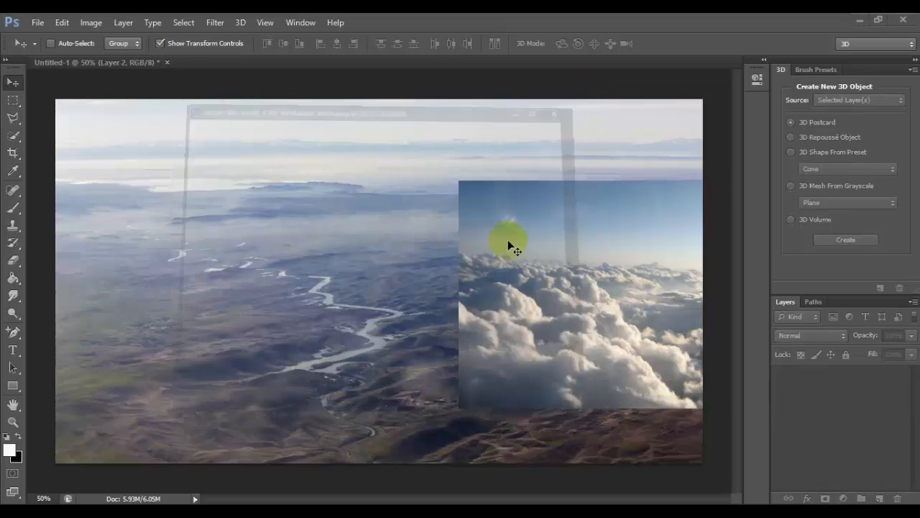
Stretch the cloud layer to about 215% width and 167% height and position it to cover the whole canvas
{"action": "left_click_drag", "start_coordinate": [458, 182], "coordinate": [56, 83]}
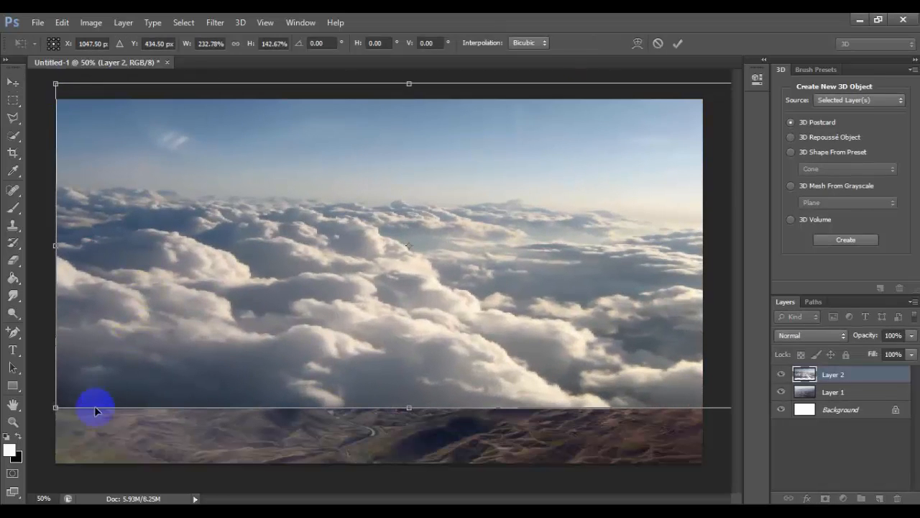
{"action": "left_click_drag", "start_coordinate": [95, 408], "coordinate": [96, 462]}
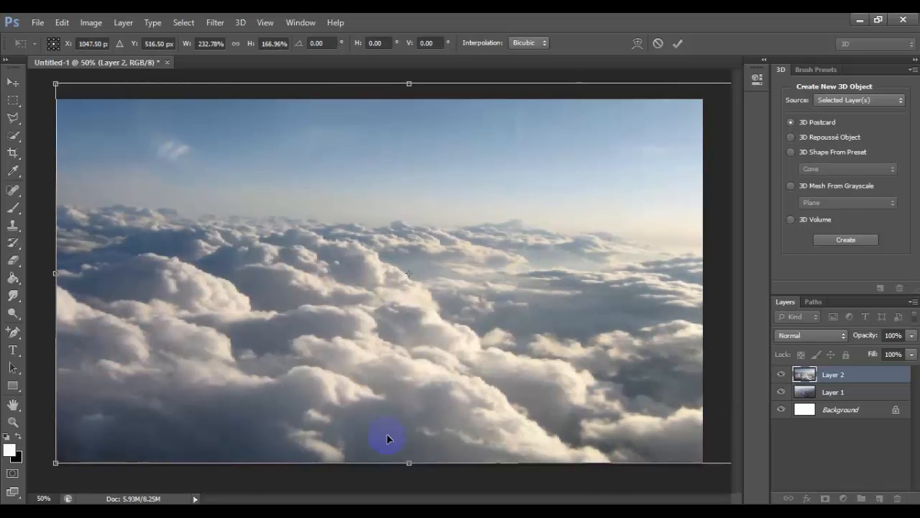
{"action": "left_click_drag", "start_coordinate": [564, 406], "coordinate": [512, 394]}
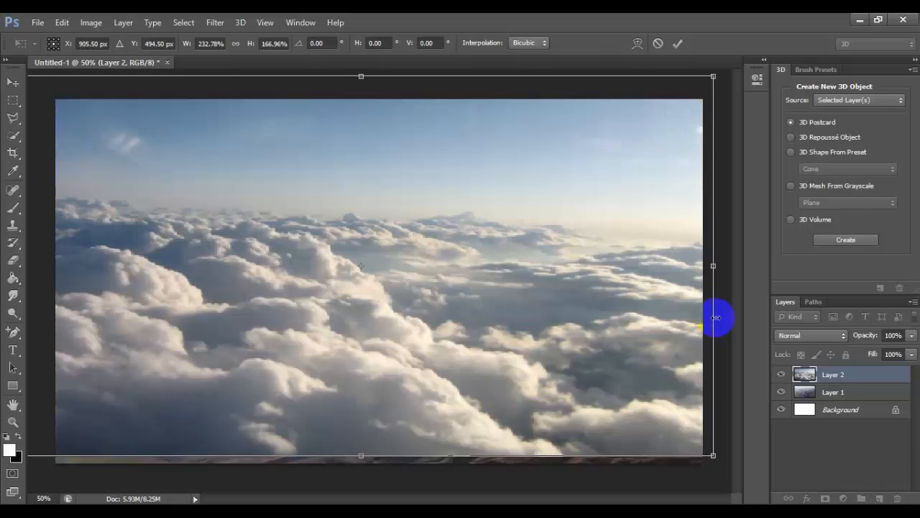
{"action": "left_click_drag", "start_coordinate": [716, 317], "coordinate": [688, 317]}
{"action": "left_click_drag", "start_coordinate": [646, 338], "coordinate": [650, 344]}
{"action": "left_click_drag", "start_coordinate": [386, 380], "coordinate": [400, 381]}
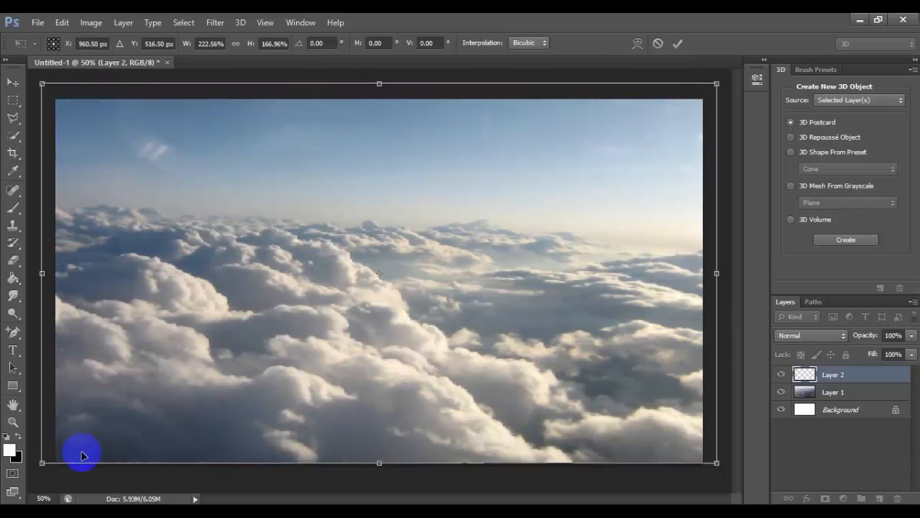
{"action": "left_click_drag", "start_coordinate": [43, 463], "coordinate": [66, 460]}
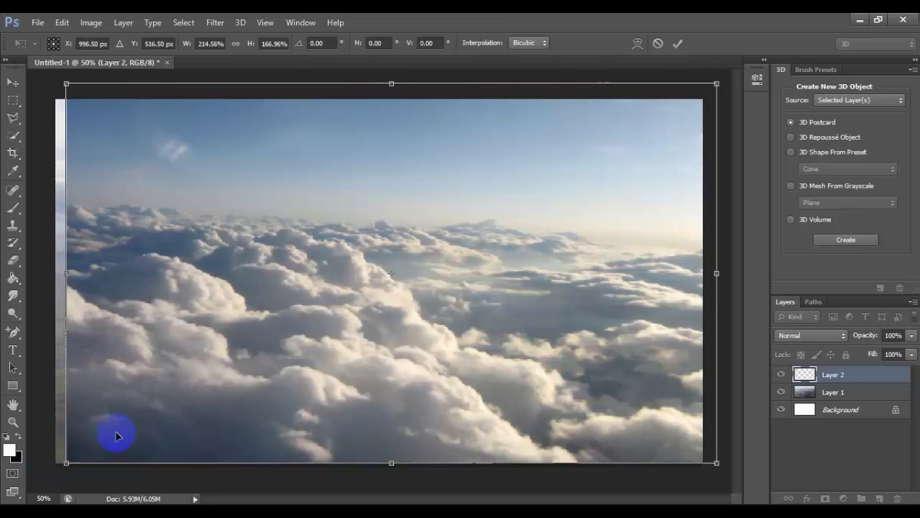
{"action": "left_click_drag", "start_coordinate": [116, 436], "coordinate": [126, 431]}
{"action": "key", "text": "Return"}
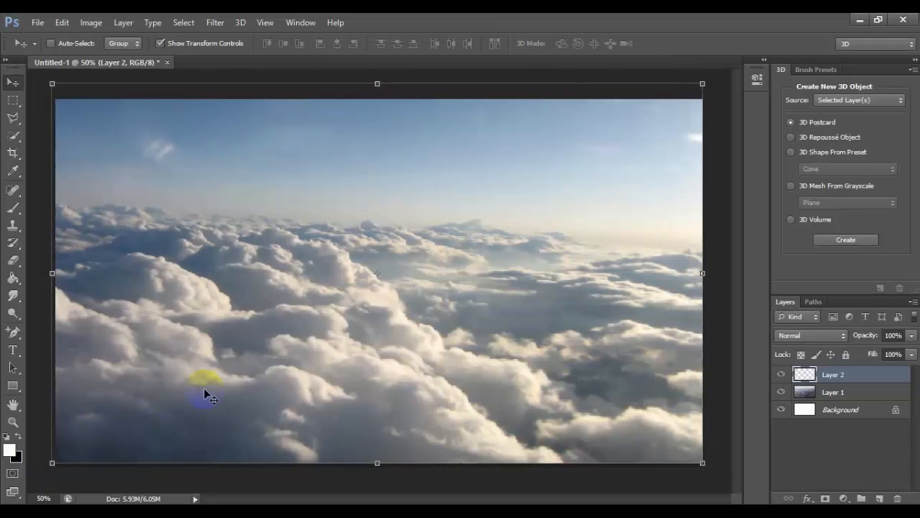
Set the cloud layer's blend mode to Screen, shift it upward and stretch its height to about 110% past the canvas's lower edge
{"action": "left_click", "coordinate": [837, 336]}
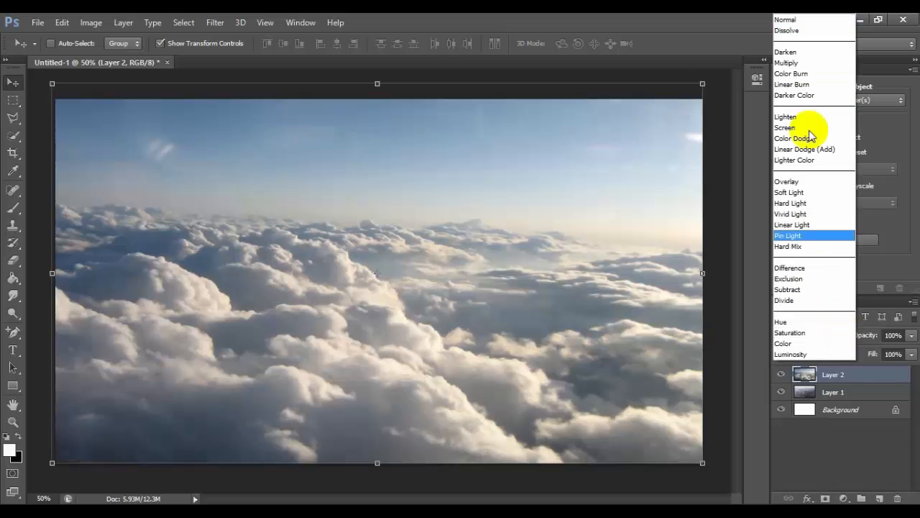
{"action": "left_click", "coordinate": [803, 127]}
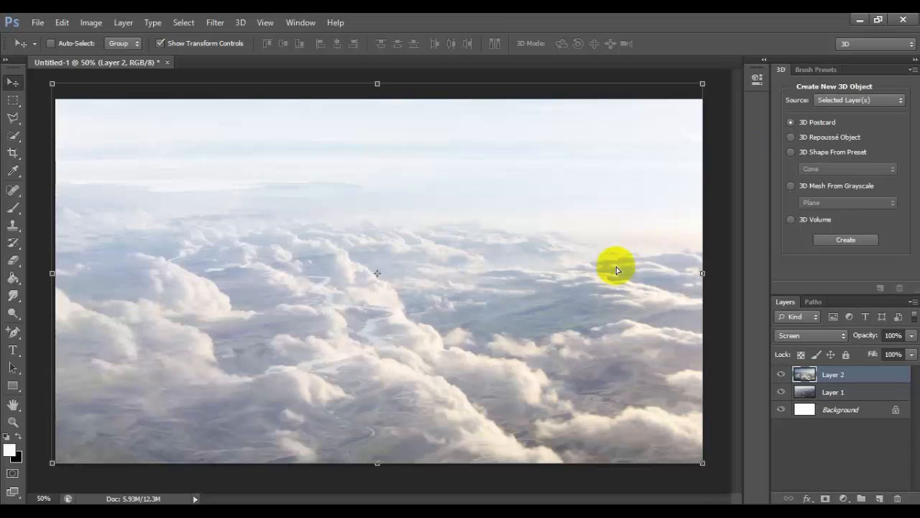
{"action": "left_click_drag", "start_coordinate": [616, 267], "coordinate": [616, 237]}
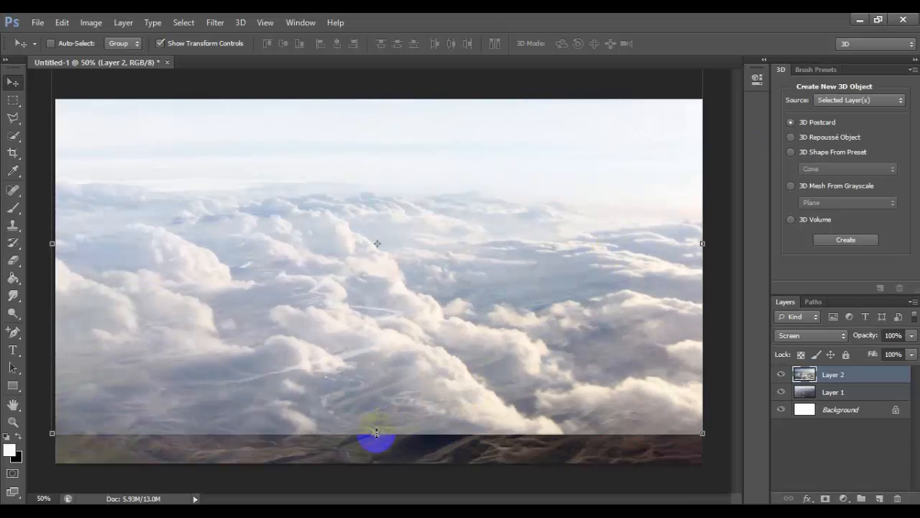
{"action": "left_click_drag", "start_coordinate": [376, 433], "coordinate": [377, 471]}
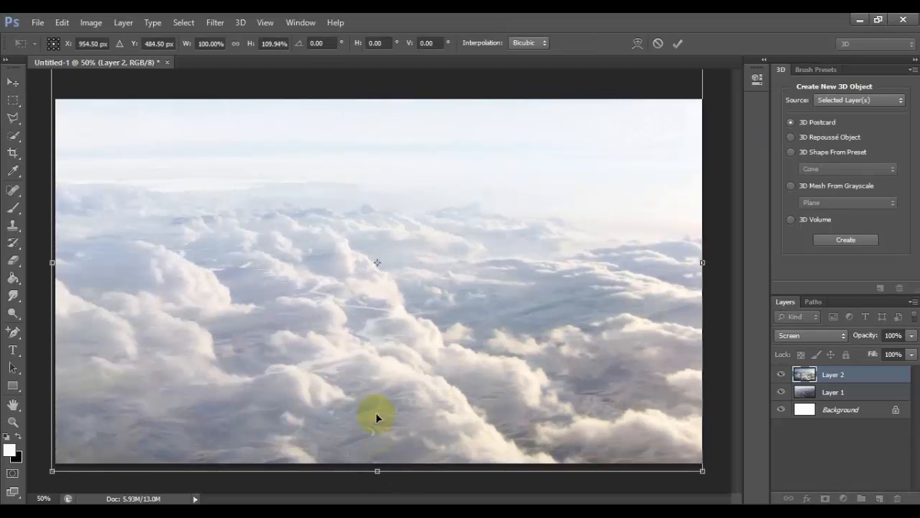
{"action": "key", "text": "Return"}
Open old_book_png_by_absurdwordpreferred-d2xq9yc.png, copy the book into the Untitled-1 document as a new layer, and close the source image
{"action": "left_click", "coordinate": [38, 22]}
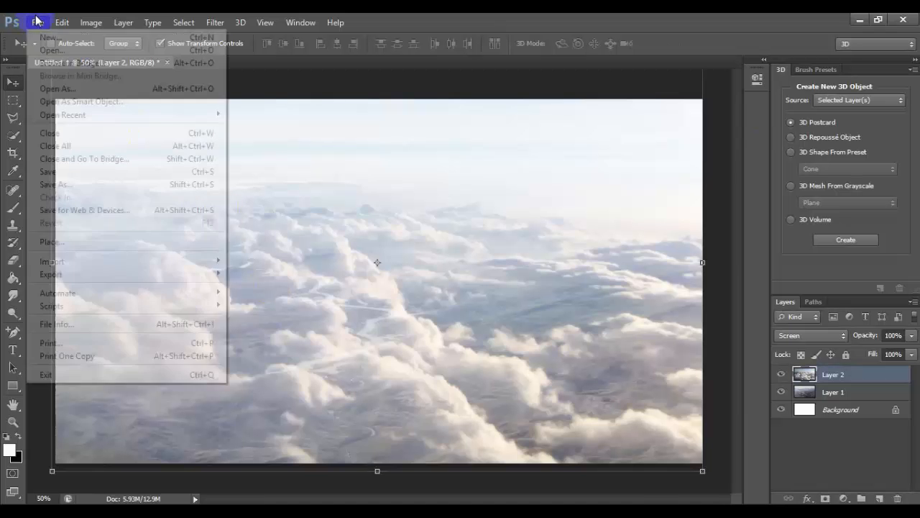
{"action": "left_click", "coordinate": [43, 39]}
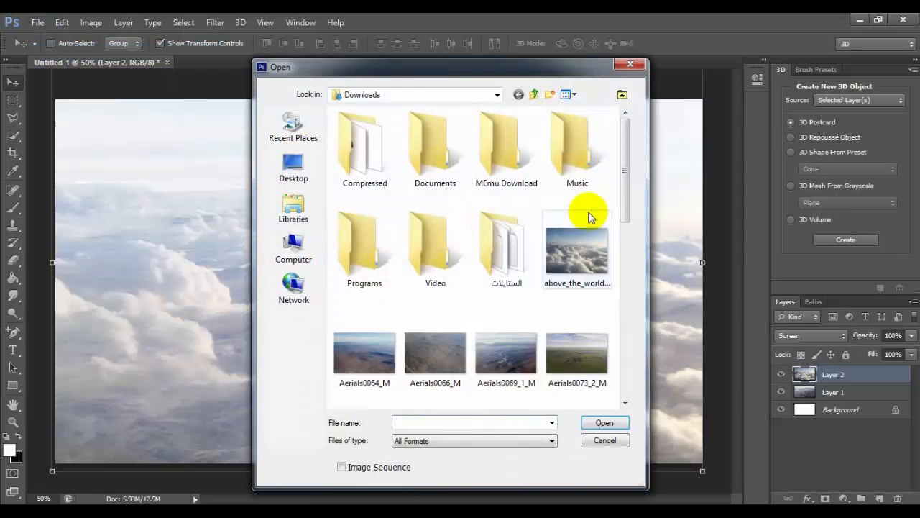
{"action": "left_click_drag", "start_coordinate": [626, 189], "coordinate": [630, 281]}
{"action": "double_click", "coordinate": [370, 299]}
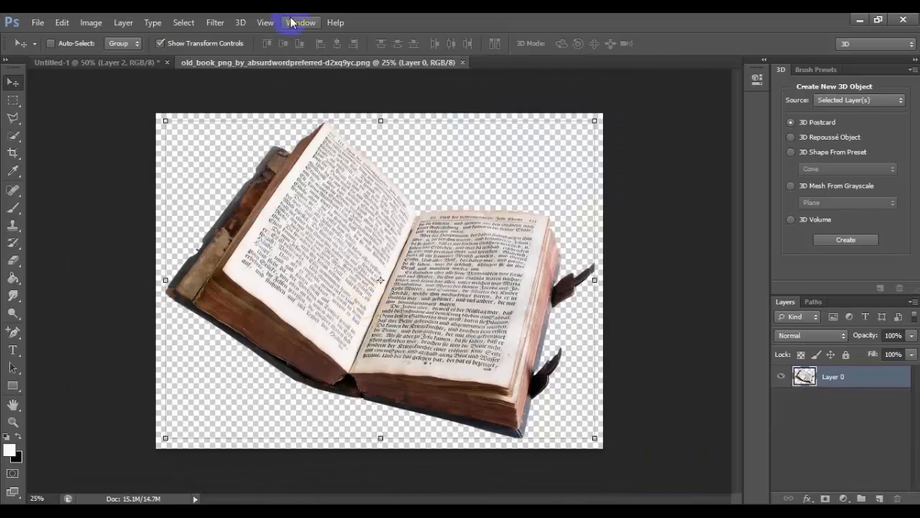
{"action": "left_click_drag", "start_coordinate": [295, 79], "coordinate": [302, 125]}
{"action": "left_click_drag", "start_coordinate": [353, 225], "coordinate": [143, 286]}
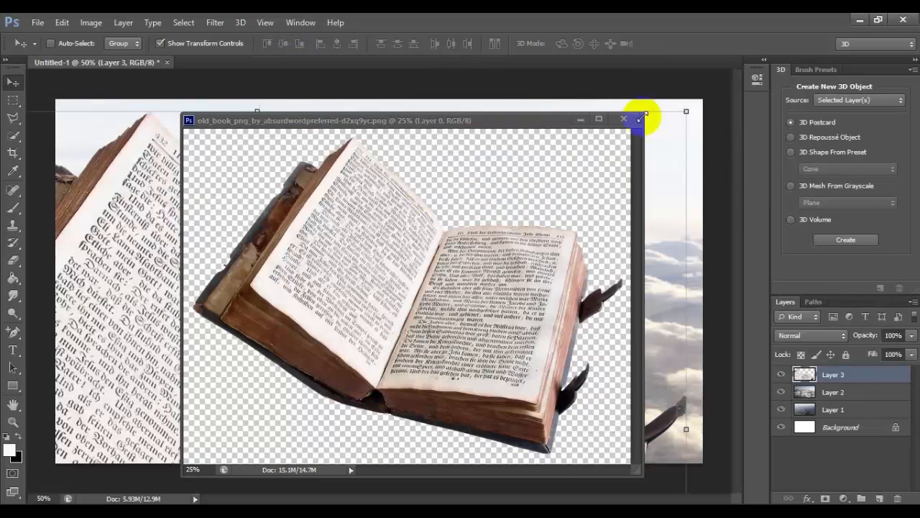
{"action": "left_click", "coordinate": [624, 117]}
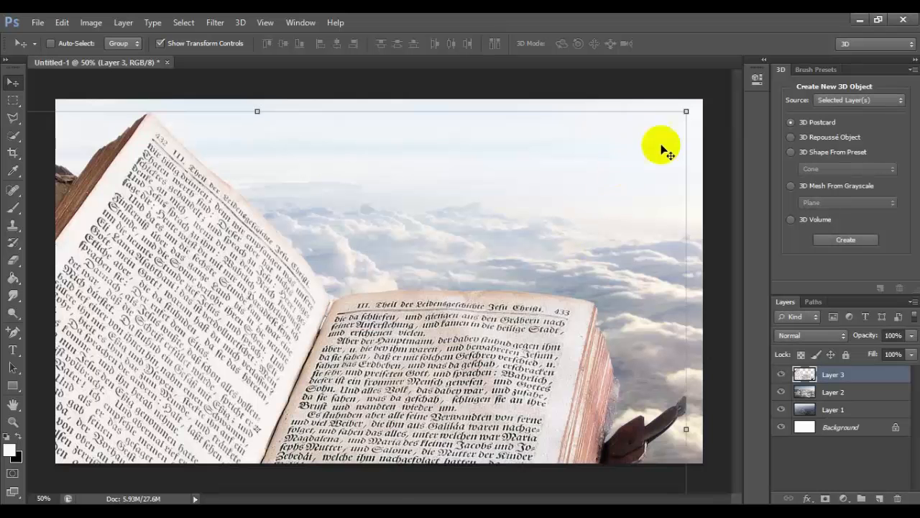
Scale the book layer to about 60%, rotate it counterclockwise until it sits nearly level, and move it to the canvas center
{"action": "left_click", "coordinate": [685, 111]}
{"action": "left_click_drag", "start_coordinate": [344, 357], "coordinate": [515, 152]}
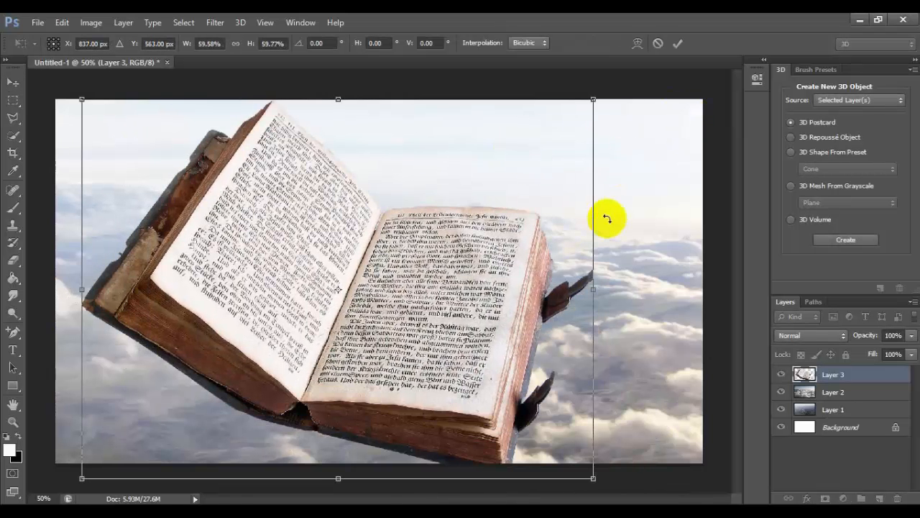
{"action": "left_click_drag", "start_coordinate": [607, 219], "coordinate": [596, 140]}
{"action": "left_click_drag", "start_coordinate": [477, 255], "coordinate": [507, 250]}
{"action": "left_click_drag", "start_coordinate": [643, 185], "coordinate": [640, 161]}
{"action": "left_click_drag", "start_coordinate": [497, 284], "coordinate": [521, 266]}
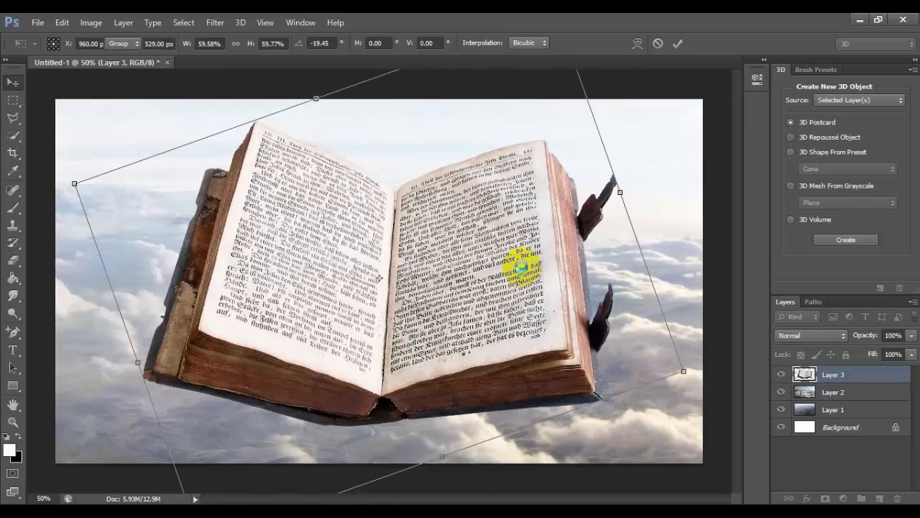
Rotate the book about -1.9°, scale it to about 94% width and 91% height, and center it slightly above mid-canvas
{"action": "left_click", "coordinate": [630, 202]}
{"action": "left_click_drag", "start_coordinate": [626, 183], "coordinate": [629, 196]}
{"action": "double_click", "coordinate": [487, 237]}
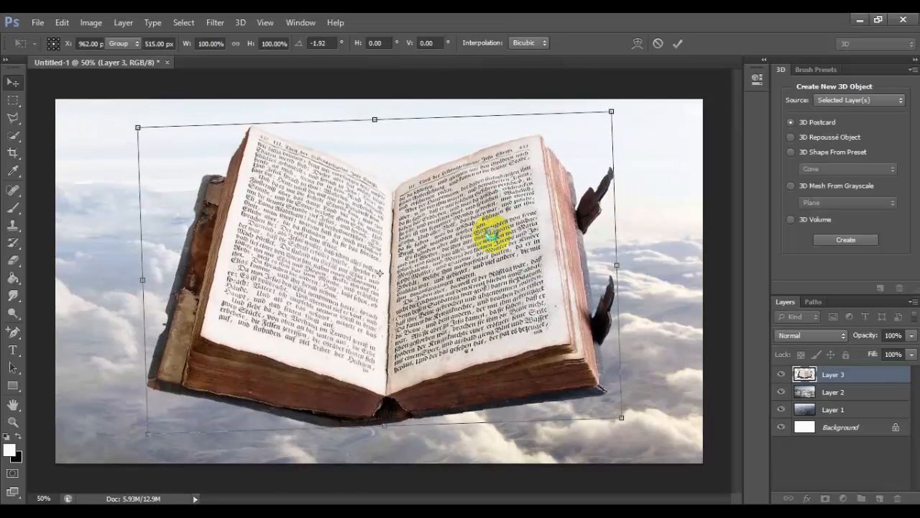
{"action": "left_click_drag", "start_coordinate": [613, 124], "coordinate": [589, 151]}
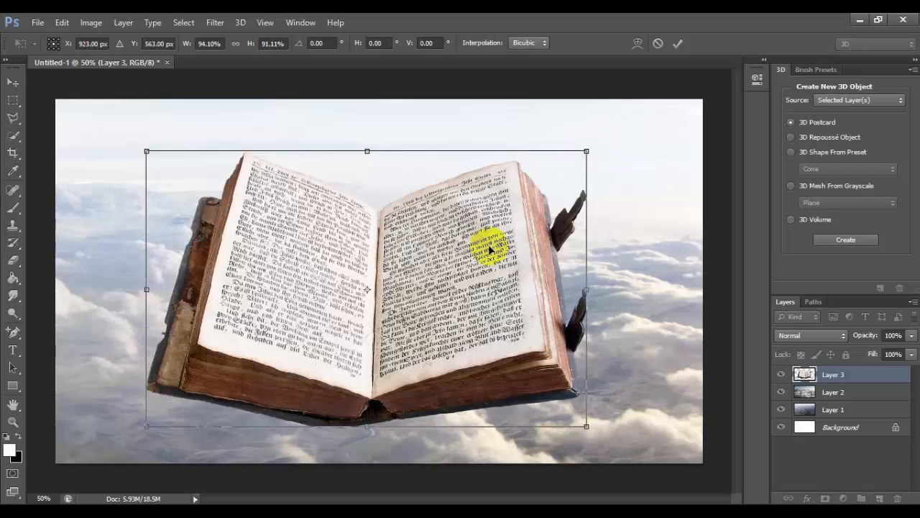
{"action": "left_click_drag", "start_coordinate": [486, 247], "coordinate": [504, 214]}
{"action": "double_click", "coordinate": [505, 215]}
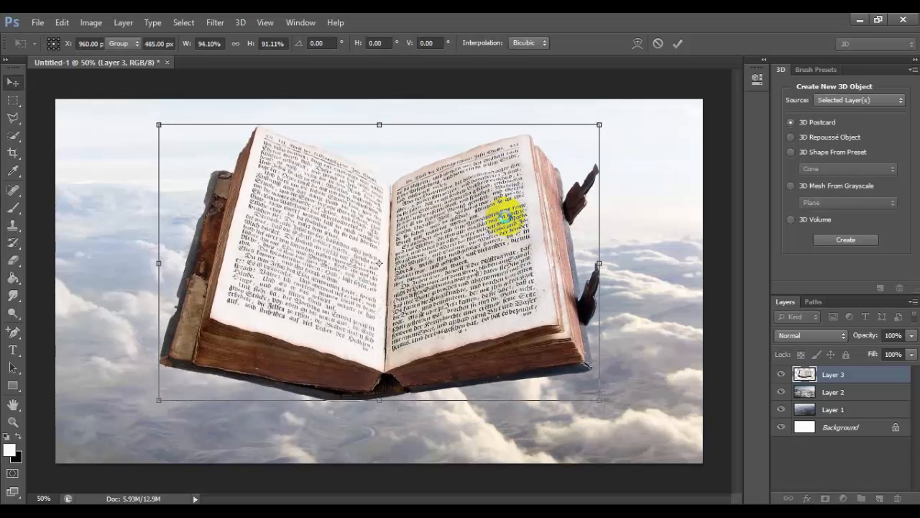
Open river_stock_3_by_cat_in_the_stock.jpg, copy it into the Untitled-1 document as a new layer, and close the source image
{"action": "left_click", "coordinate": [37, 23]}
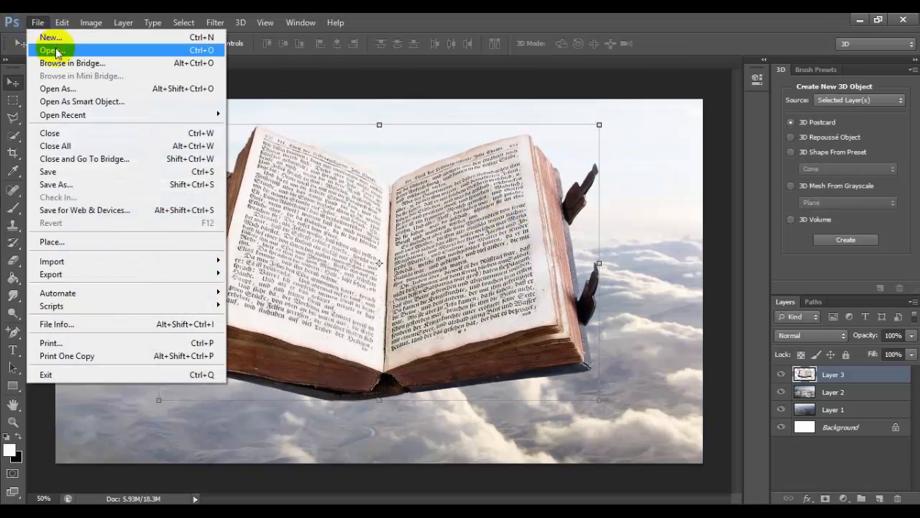
{"action": "left_click", "coordinate": [54, 49]}
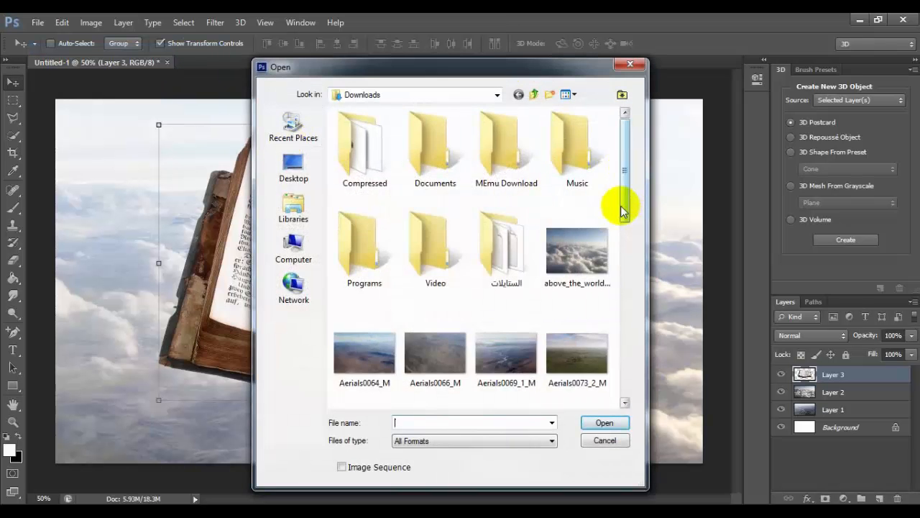
{"action": "left_click_drag", "start_coordinate": [618, 207], "coordinate": [625, 279]}
{"action": "double_click", "coordinate": [579, 241]}
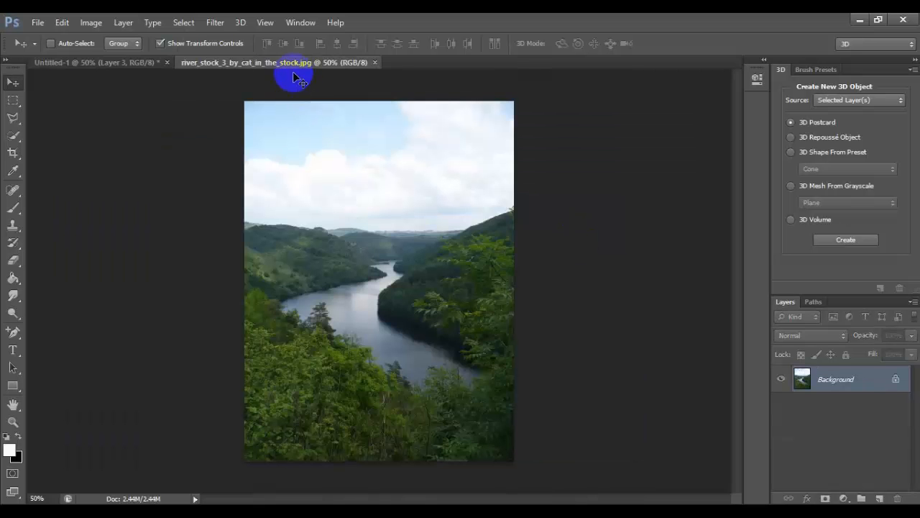
{"action": "left_click_drag", "start_coordinate": [291, 67], "coordinate": [334, 137]}
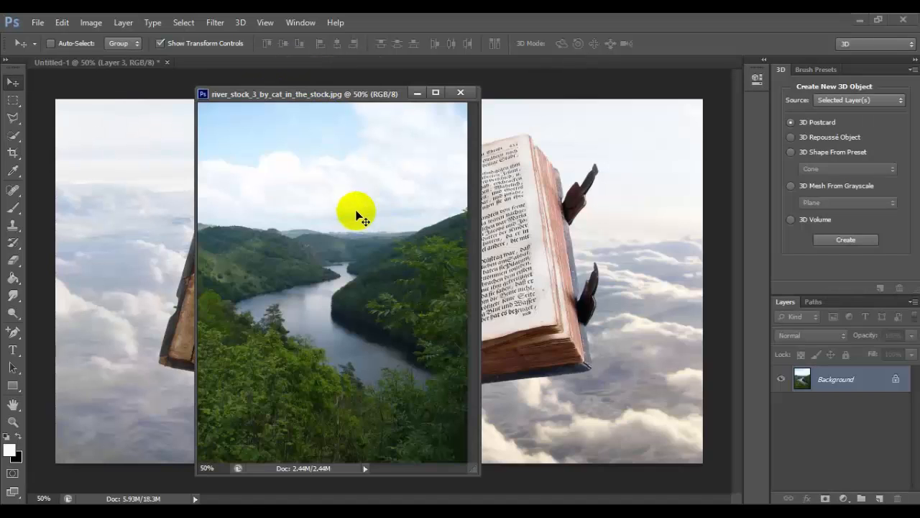
{"action": "left_click_drag", "start_coordinate": [525, 323], "coordinate": [523, 325]}
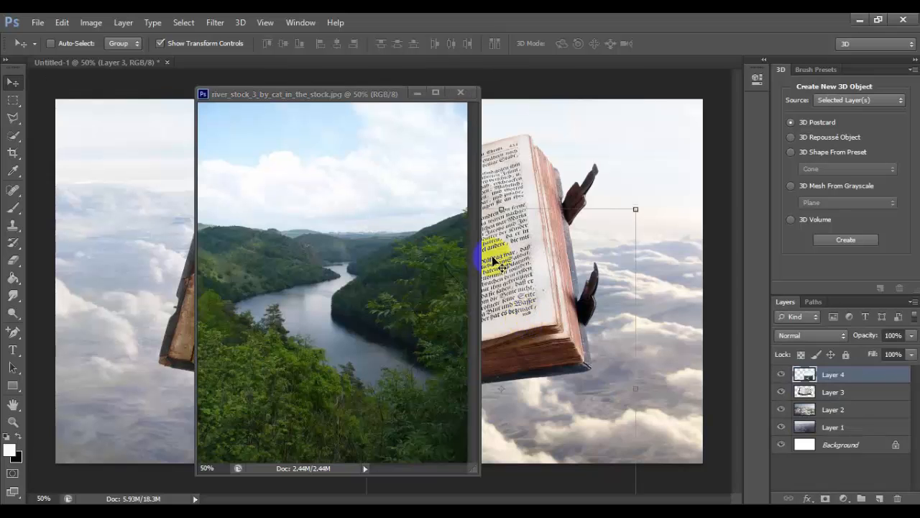
{"action": "left_click", "coordinate": [460, 93]}
Set the river layer's fill to 57% and position it over the book so the river meets the book's center fold
{"action": "left_click_drag", "start_coordinate": [436, 237], "coordinate": [382, 163]}
{"action": "left_click", "coordinate": [910, 355]}
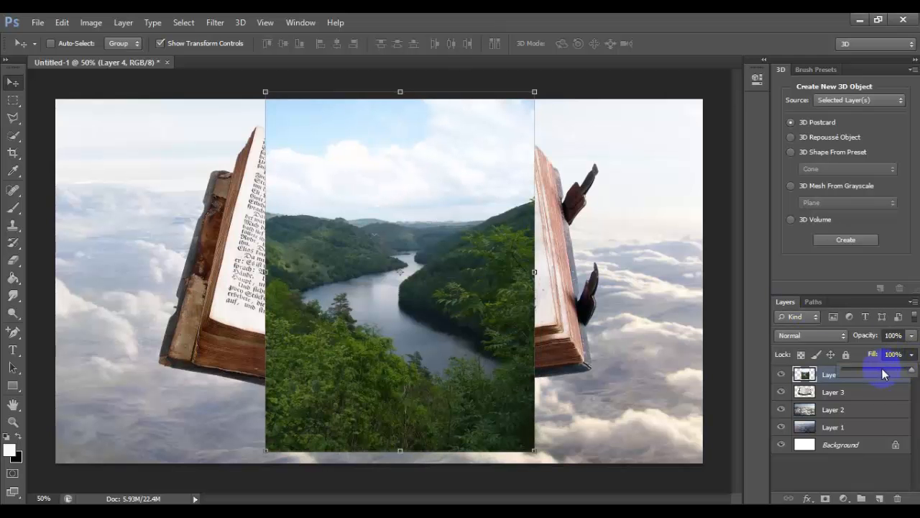
{"action": "left_click", "coordinate": [883, 371]}
{"action": "left_click_drag", "start_coordinate": [479, 240], "coordinate": [428, 230]}
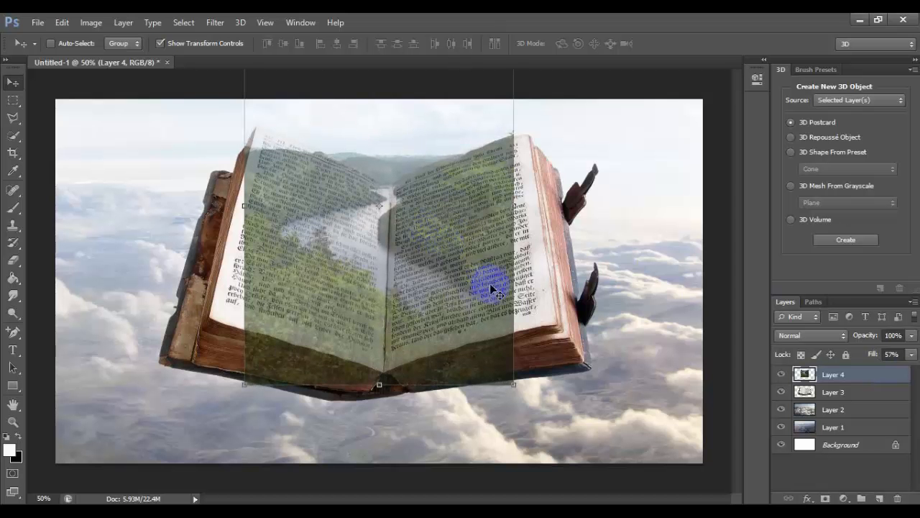
Widen the river layer to about 132% so it spans both open pages of the book
{"action": "left_click_drag", "start_coordinate": [516, 289], "coordinate": [552, 289]}
{"action": "left_click_drag", "start_coordinate": [240, 309], "coordinate": [200, 296]}
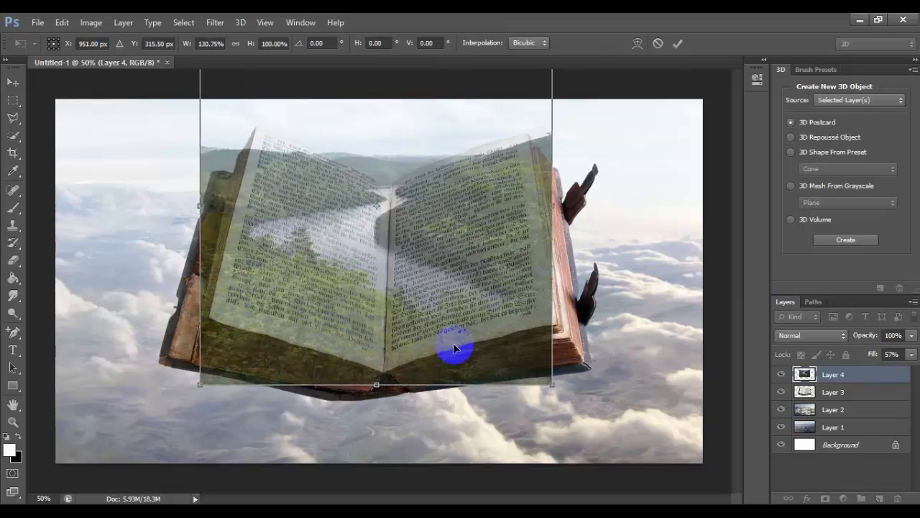
{"action": "left_click_drag", "start_coordinate": [557, 321], "coordinate": [560, 322]}
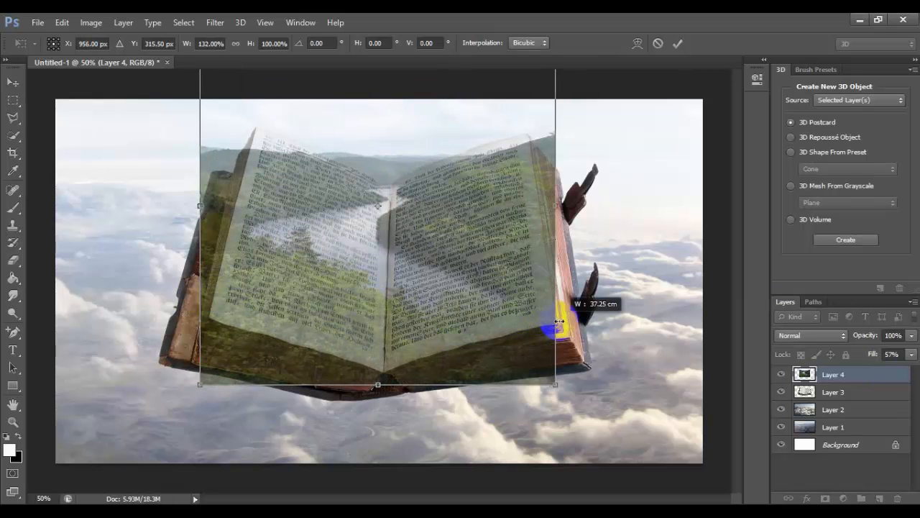
{"action": "key", "text": "Return"}
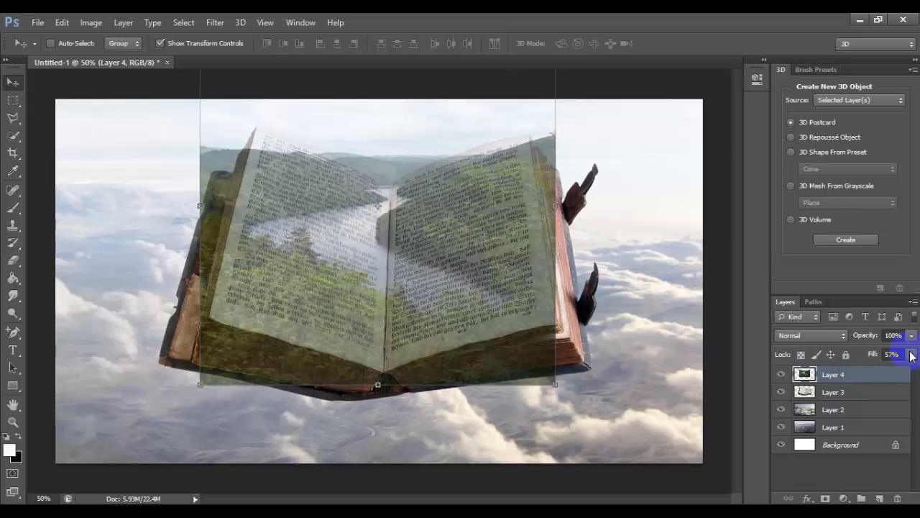
Hide the river layer and select both open pages of the book on Layer 3 with the Quick Selection tool
{"action": "left_click", "coordinate": [856, 394]}
{"action": "left_click", "coordinate": [782, 375]}
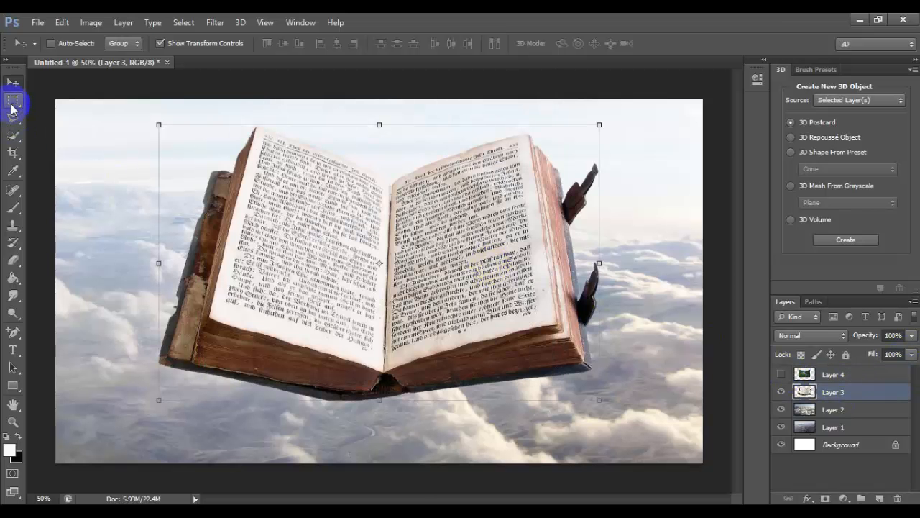
{"action": "left_click", "coordinate": [13, 135]}
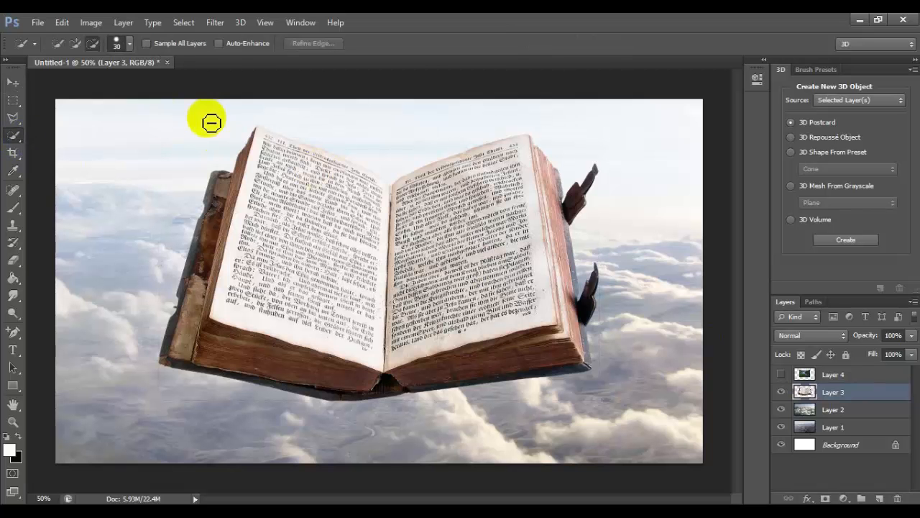
{"action": "left_click", "coordinate": [75, 44]}
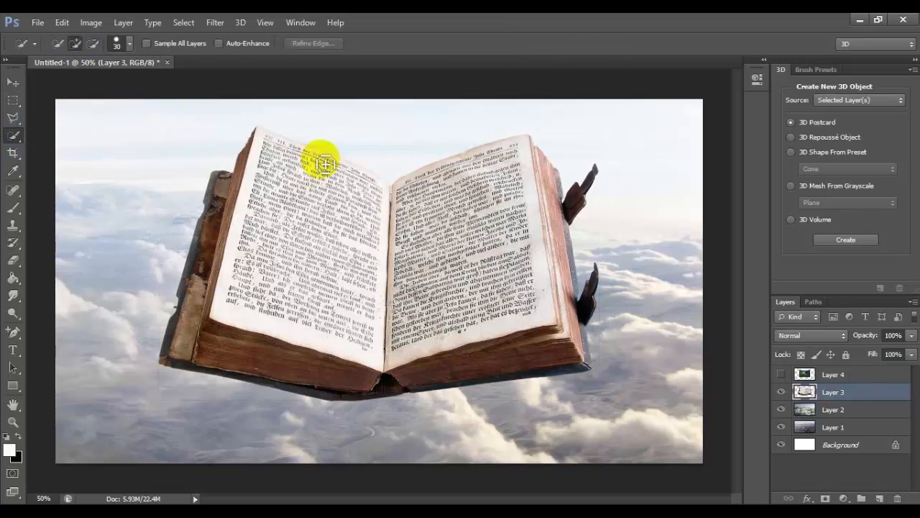
{"action": "mouse_move", "coordinate": [392, 214]}
{"action": "left_mouse_down"}
{"action": "mouse_move", "coordinate": [473, 266]}
{"action": "mouse_move", "coordinate": [437, 288]}
{"action": "mouse_move", "coordinate": [448, 203]}
{"action": "mouse_move", "coordinate": [503, 189]}
{"action": "mouse_move", "coordinate": [278, 185]}
{"action": "mouse_move", "coordinate": [292, 201]}
{"action": "mouse_move", "coordinate": [290, 248]}
{"action": "mouse_move", "coordinate": [308, 323]}
{"action": "mouse_move", "coordinate": [388, 355]}
{"action": "mouse_move", "coordinate": [539, 297]}
{"action": "mouse_move", "coordinate": [538, 204]}
{"action": "left_mouse_up"}
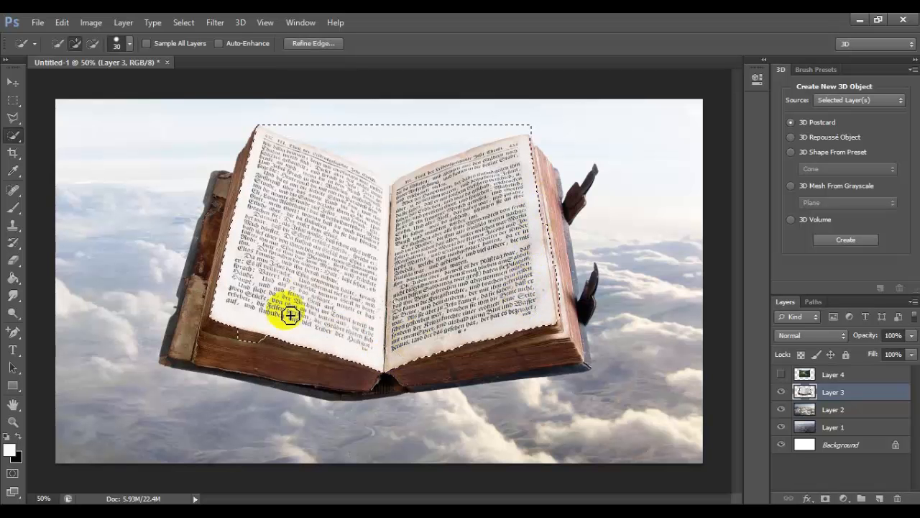
{"action": "left_click", "coordinate": [253, 343]}
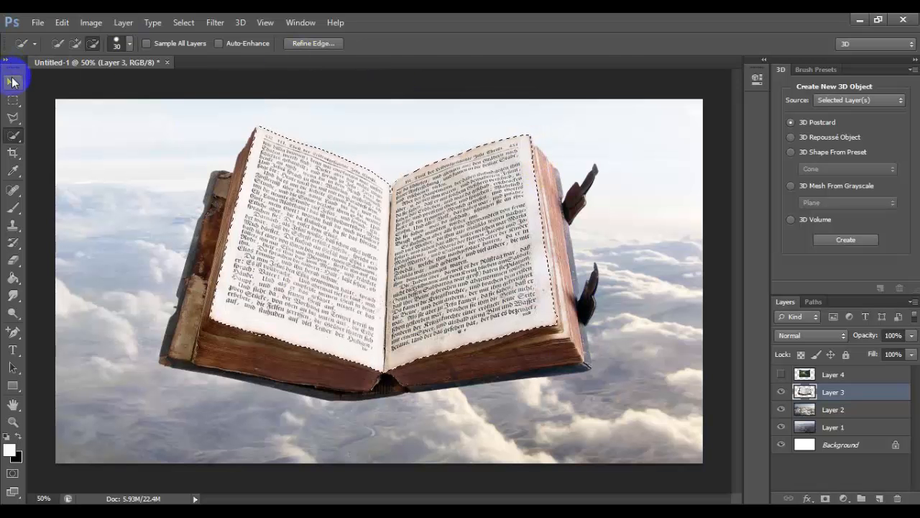
Show Layer 4 and mask it to the selected book pages, and add a new empty layer above it
{"action": "left_click", "coordinate": [12, 82]}
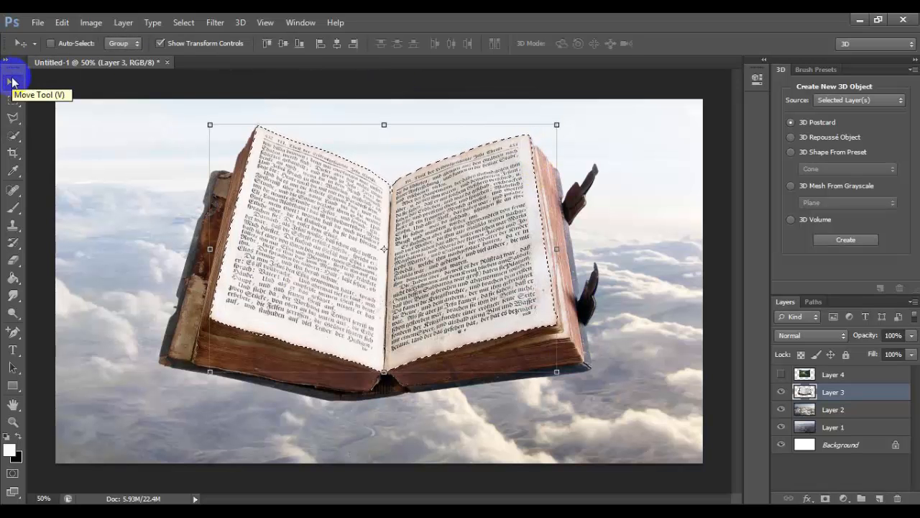
{"action": "left_click", "coordinate": [246, 128]}
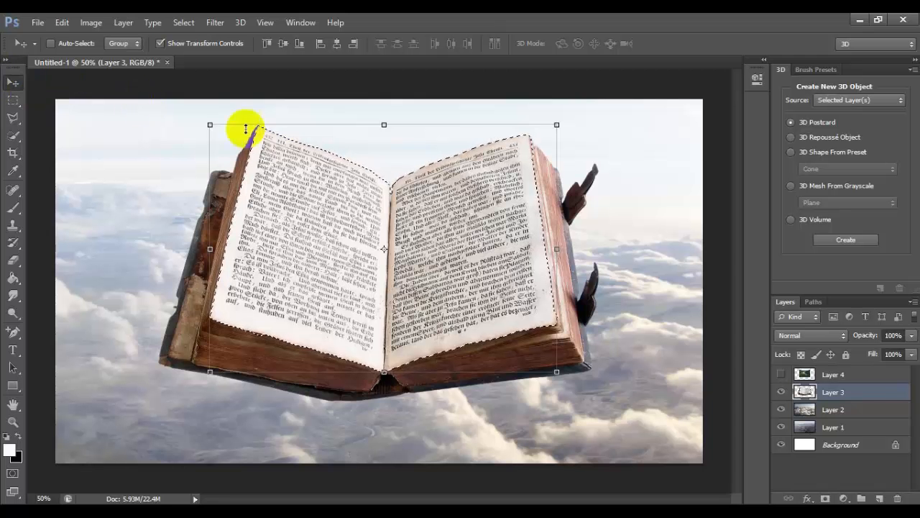
{"action": "left_click", "coordinate": [880, 379]}
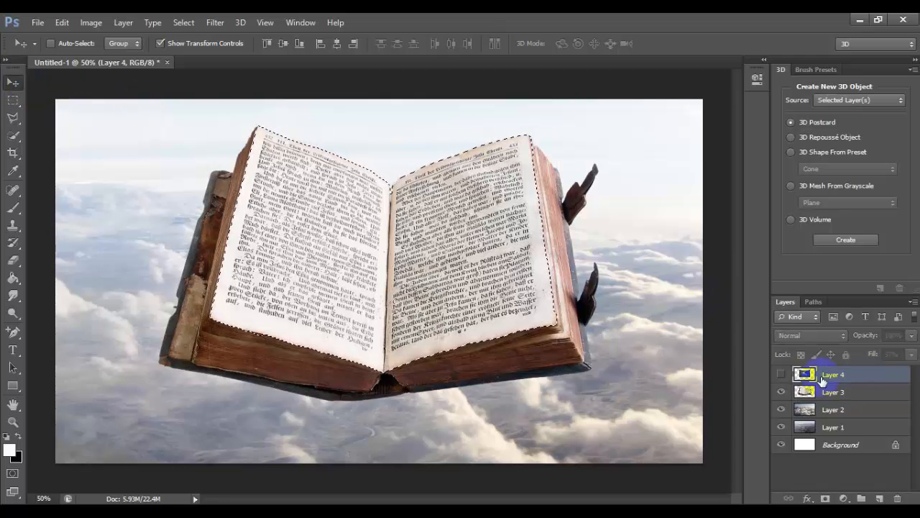
{"action": "left_click", "coordinate": [781, 374]}
{"action": "left_click", "coordinate": [911, 355]}
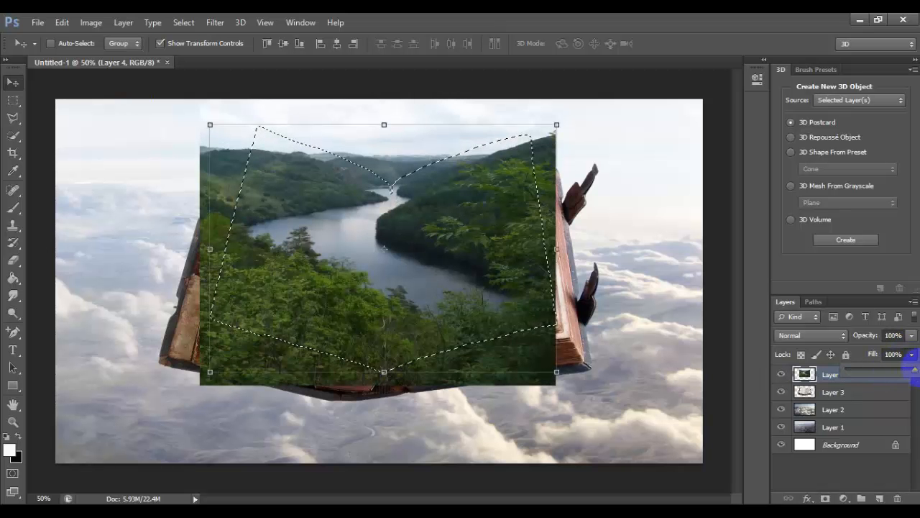
{"action": "left_click", "coordinate": [826, 498]}
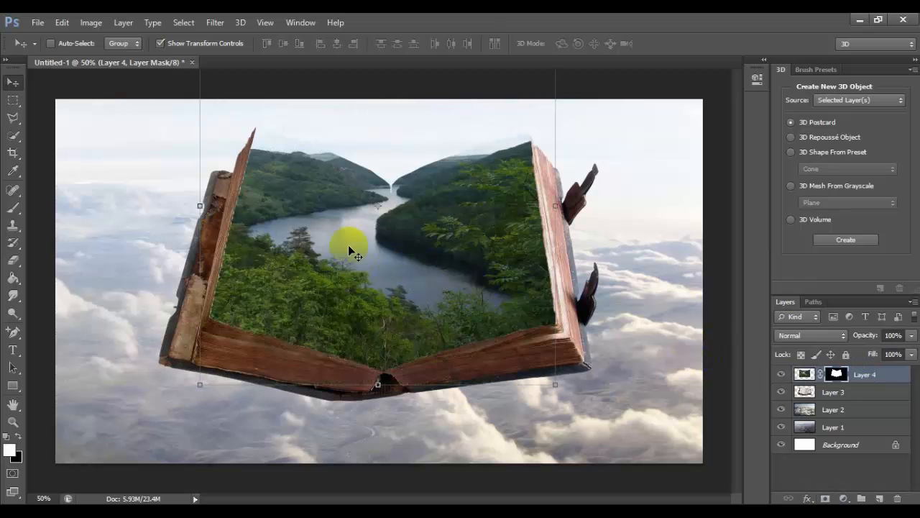
{"action": "left_click", "coordinate": [878, 498]}
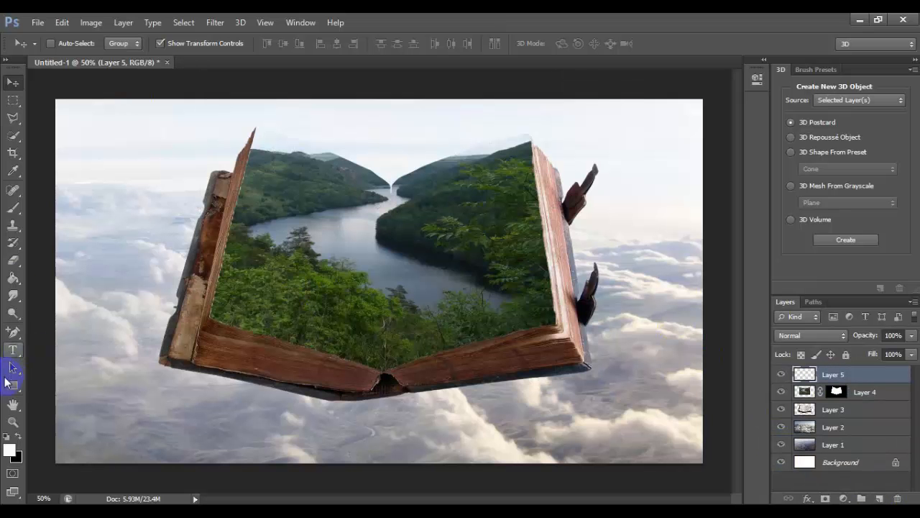
{"action": "left_click", "coordinate": [13, 208]}
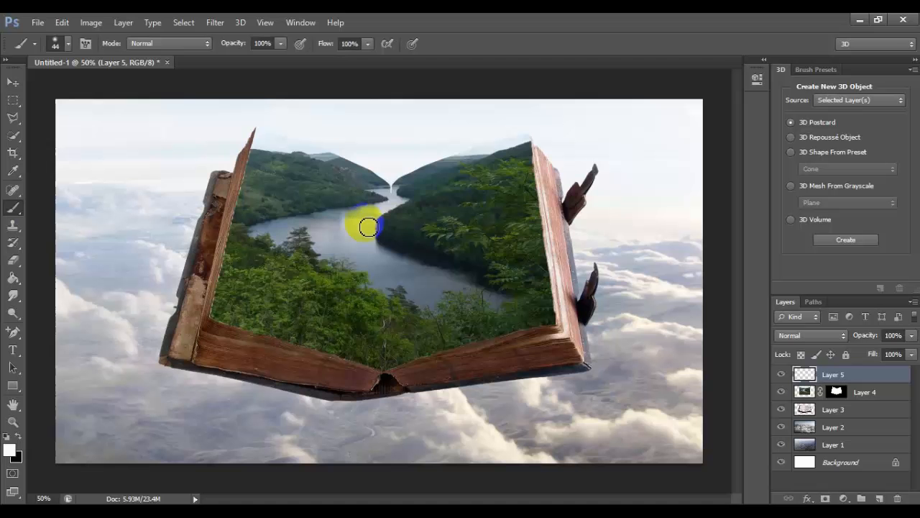
{"action": "left_click", "coordinate": [394, 192]}
{"action": "left_click", "coordinate": [53, 26]}
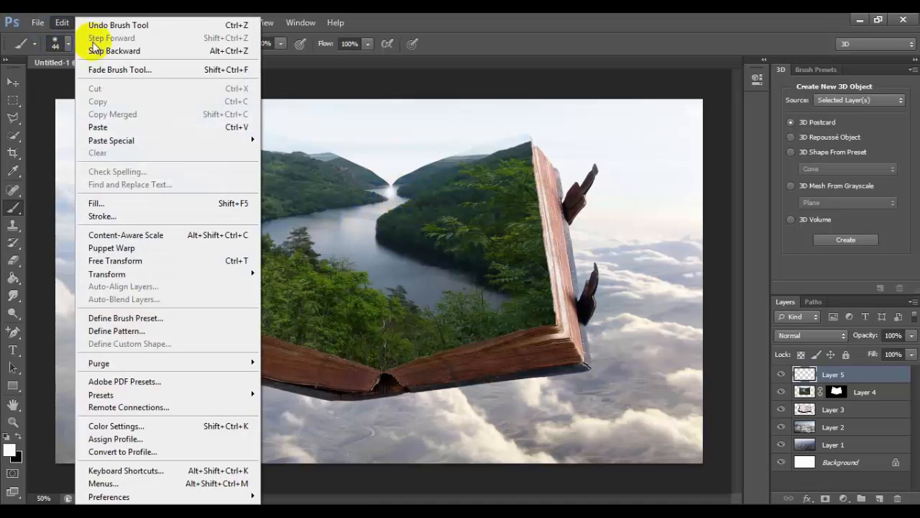
{"action": "left_click", "coordinate": [100, 51]}
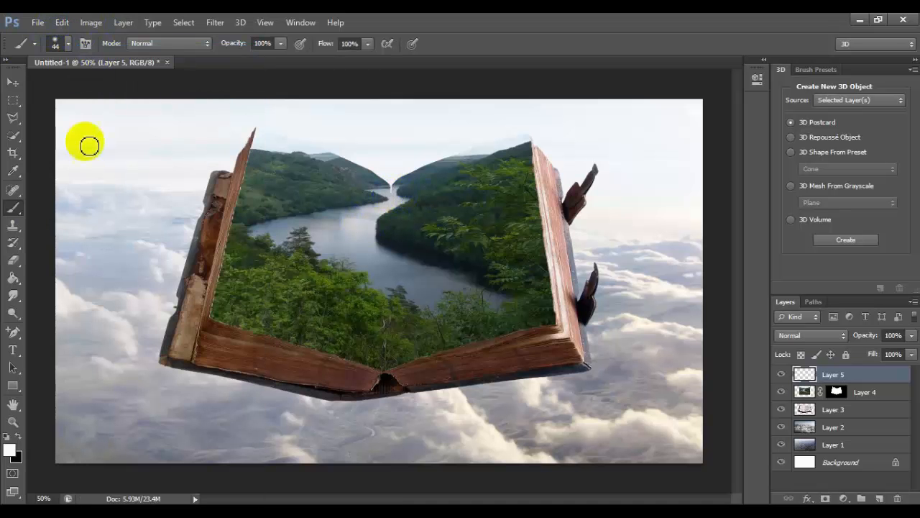
{"action": "left_click", "coordinate": [19, 436]}
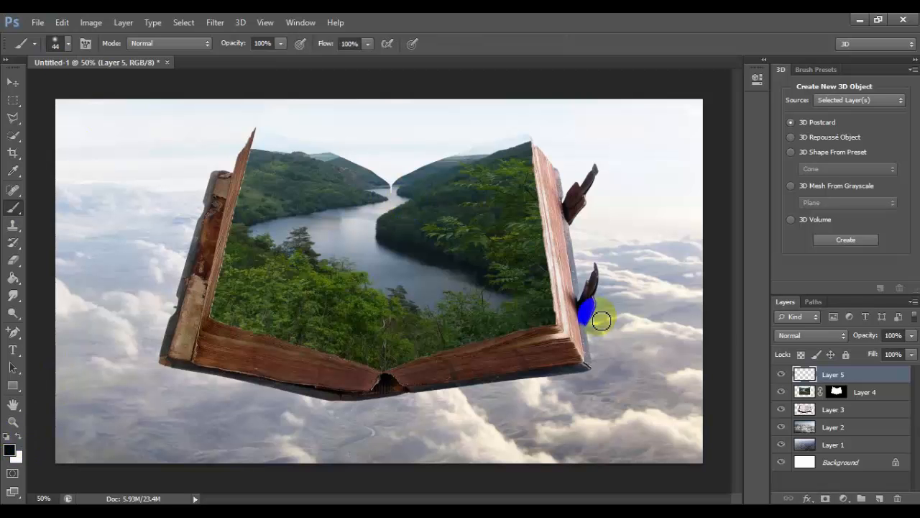
{"action": "left_click", "coordinate": [803, 392]}
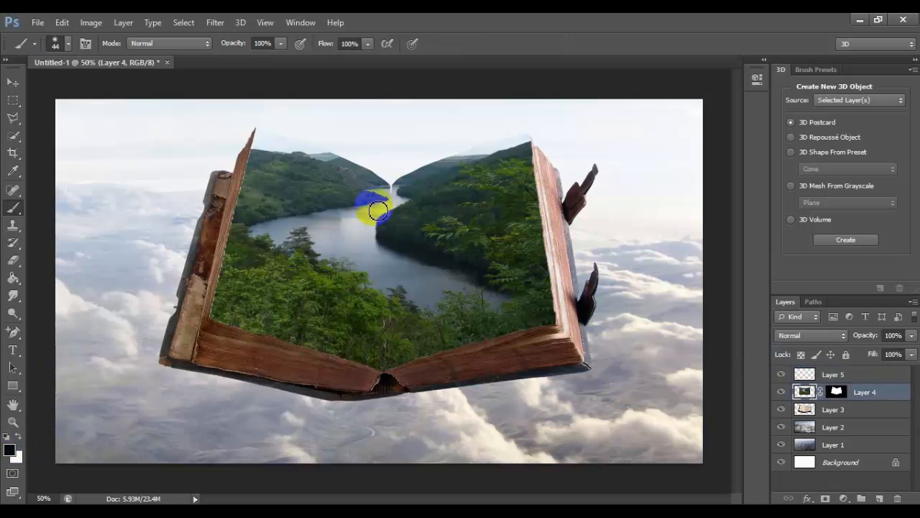
{"action": "left_click", "coordinate": [64, 22]}
{"action": "left_click", "coordinate": [108, 51]}
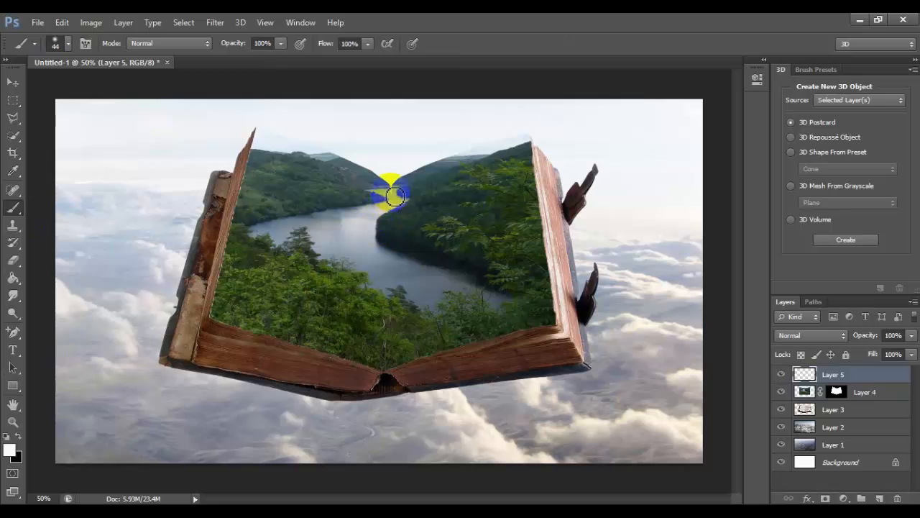
{"action": "left_click", "coordinate": [61, 22]}
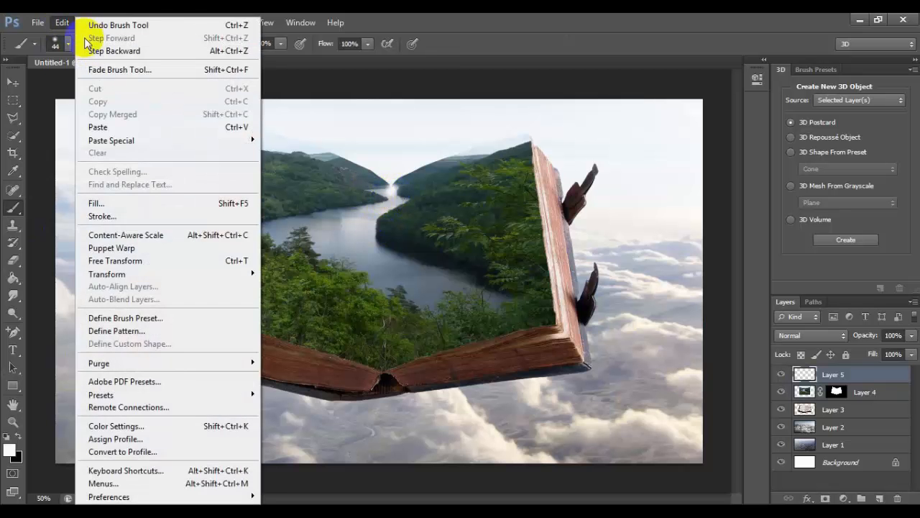
{"action": "left_click", "coordinate": [102, 51]}
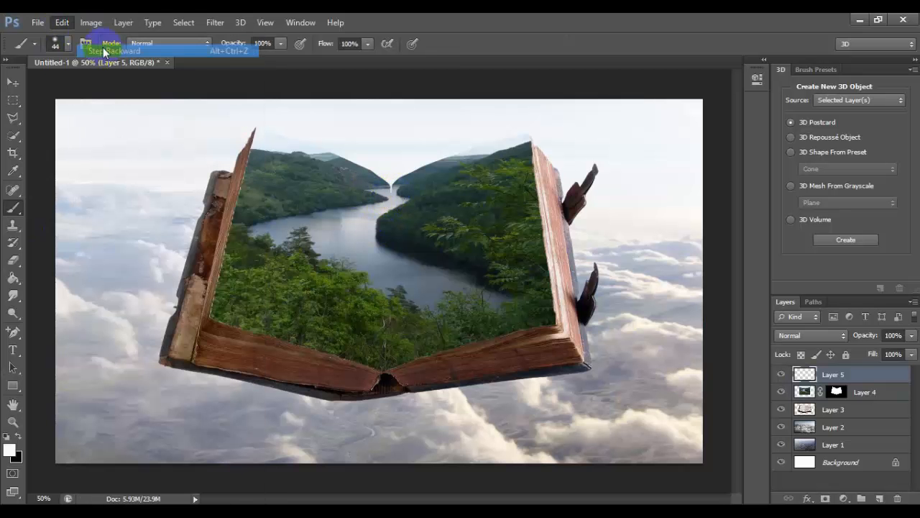
Rotate the river on Layer 4 together with its mask by -0.78°, and rotate the unlinked mask alone by 0.63°
{"action": "left_click", "coordinate": [840, 392]}
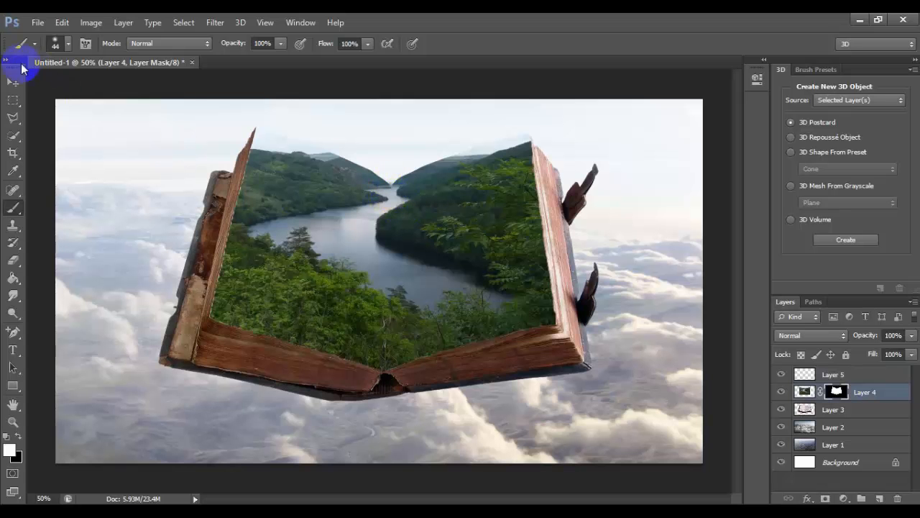
{"action": "left_click", "coordinate": [13, 82]}
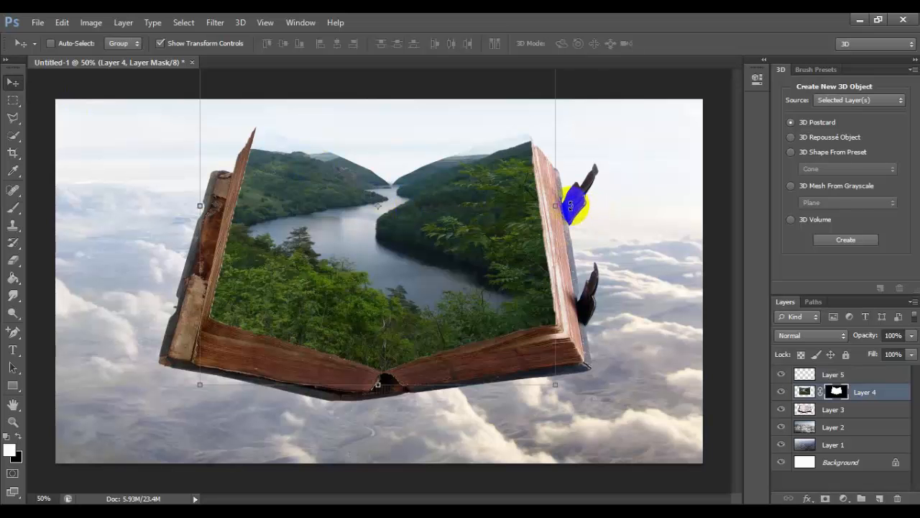
{"action": "mouse_move", "coordinate": [570, 206]}
{"action": "left_mouse_down"}
{"action": "mouse_move", "coordinate": [575, 216]}
{"action": "mouse_move", "coordinate": [580, 205]}
{"action": "left_mouse_up"}
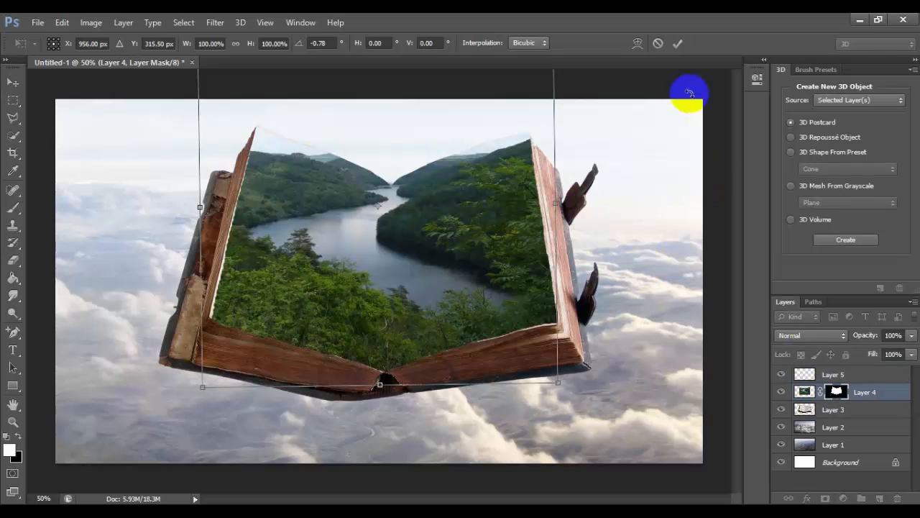
{"action": "left_click", "coordinate": [677, 43]}
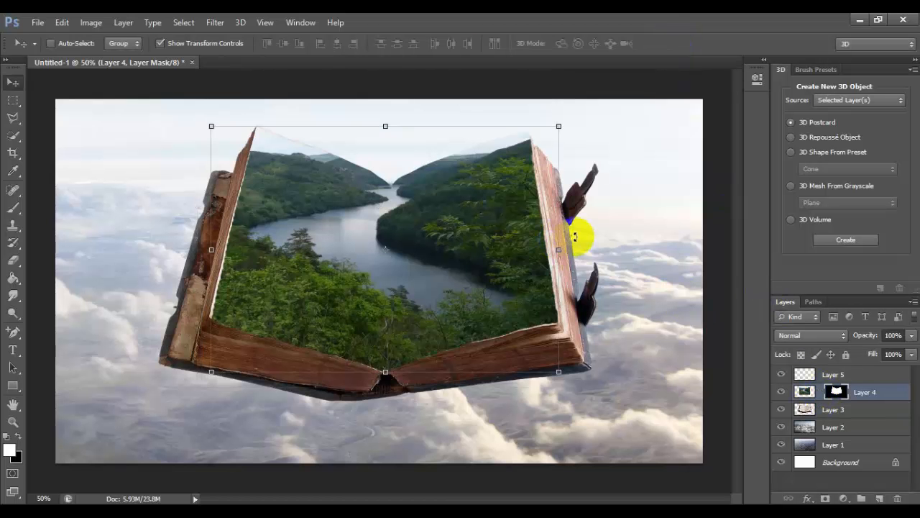
{"action": "left_click_drag", "start_coordinate": [580, 238], "coordinate": [576, 239]}
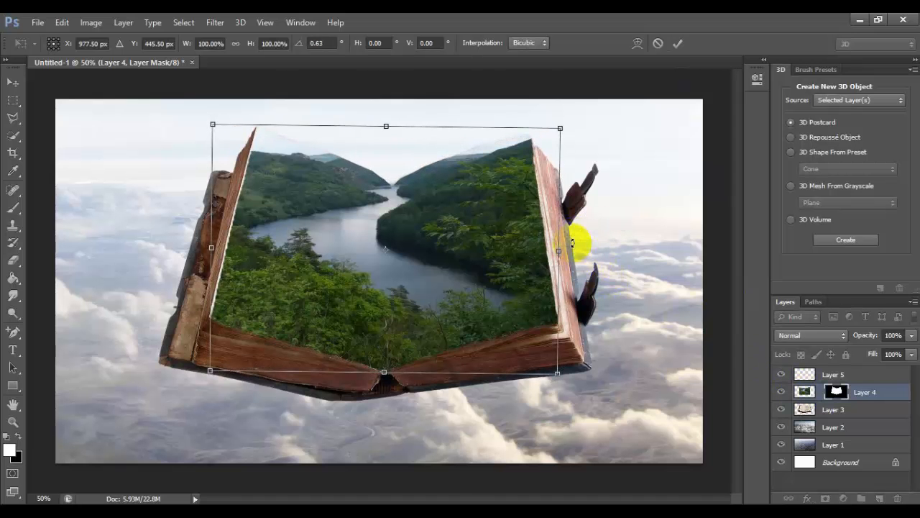
{"action": "left_click", "coordinate": [676, 45]}
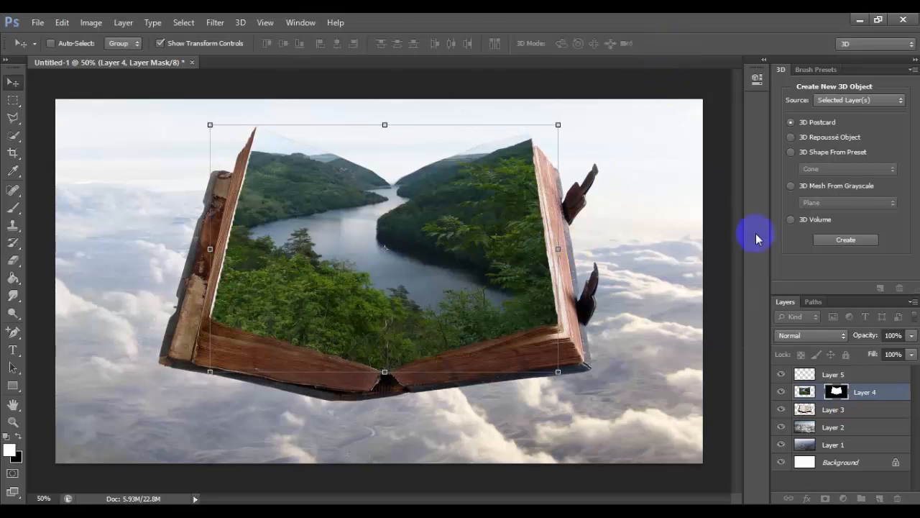
Transform only the river image inside its mask: rotate about 0.71°, scale to about 106% width and 101% height, and recentre it on the fold
{"action": "left_click", "coordinate": [804, 392]}
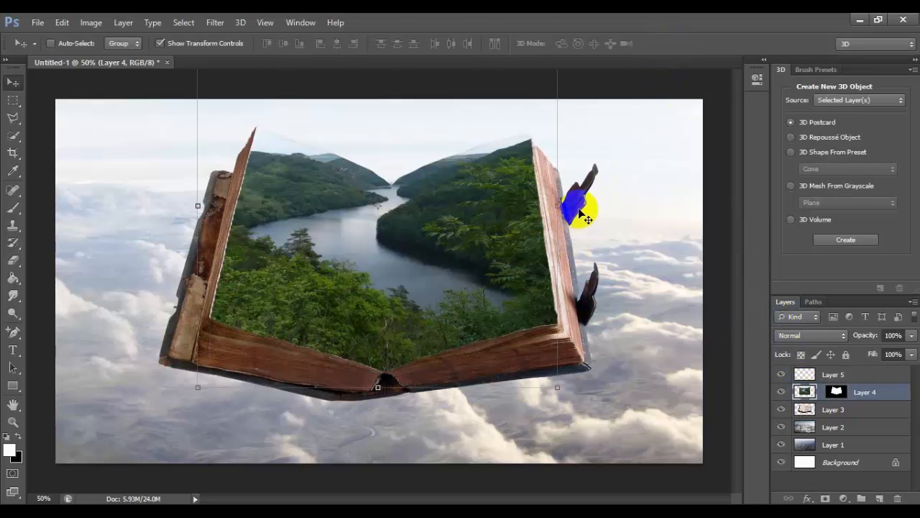
{"action": "mouse_move", "coordinate": [578, 229]}
{"action": "left_mouse_down"}
{"action": "mouse_move", "coordinate": [575, 185]}
{"action": "mouse_move", "coordinate": [585, 217]}
{"action": "left_mouse_up"}
{"action": "left_click_drag", "start_coordinate": [555, 388], "coordinate": [566, 393]}
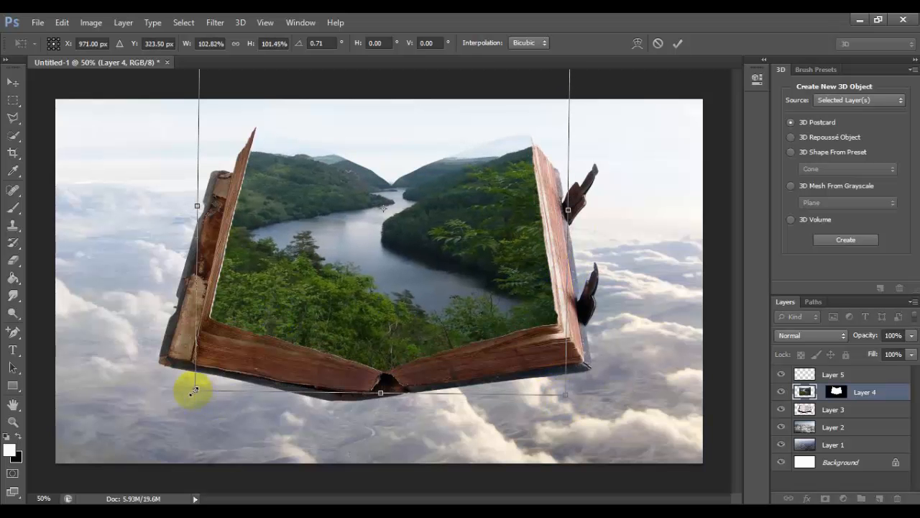
{"action": "left_click_drag", "start_coordinate": [185, 391], "coordinate": [180, 385]}
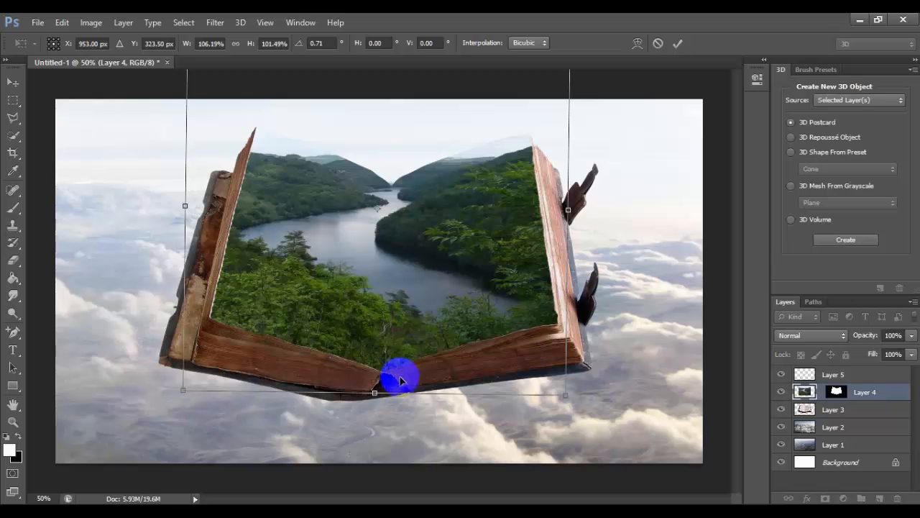
{"action": "left_click_drag", "start_coordinate": [442, 305], "coordinate": [441, 304]}
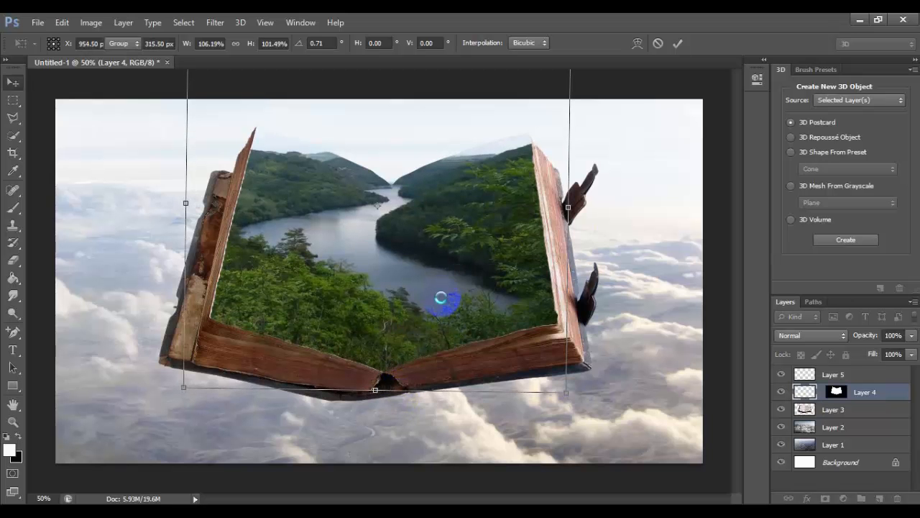
{"action": "key", "text": "Return"}
Start Puppet Warp on the river image and place pins along the upper edge of both pages
{"action": "left_click", "coordinate": [73, 20]}
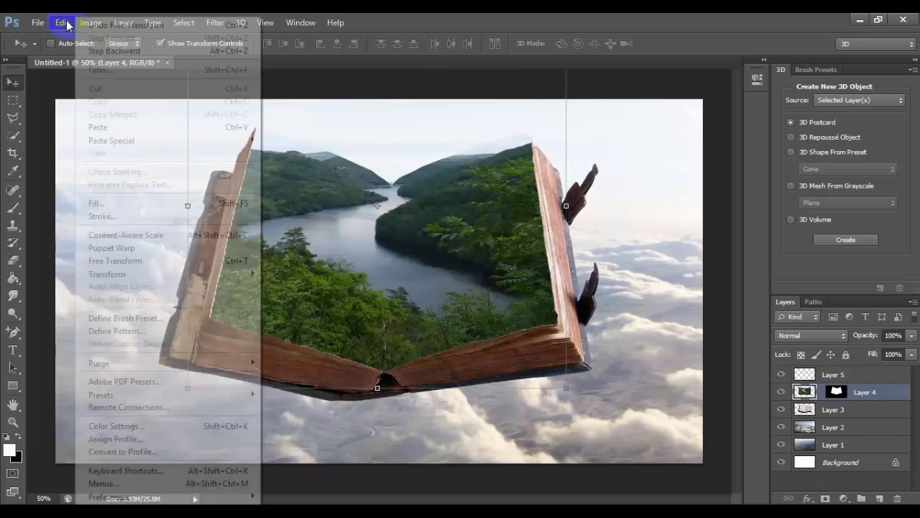
{"action": "left_click", "coordinate": [153, 248]}
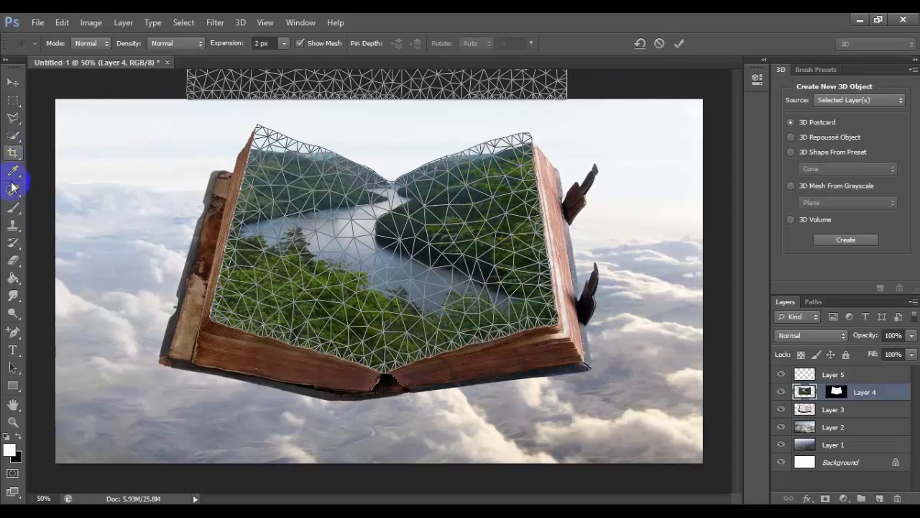
{"action": "left_click", "coordinate": [524, 141]}
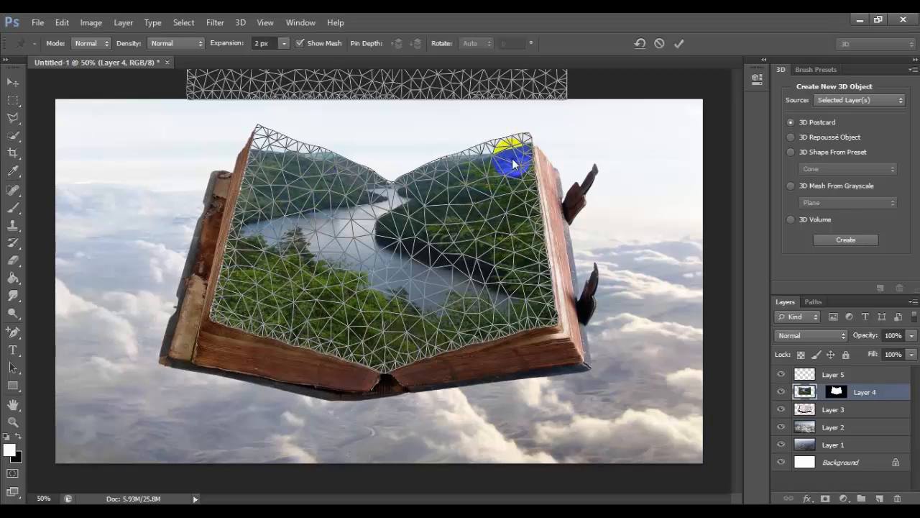
{"action": "left_click", "coordinate": [369, 169]}
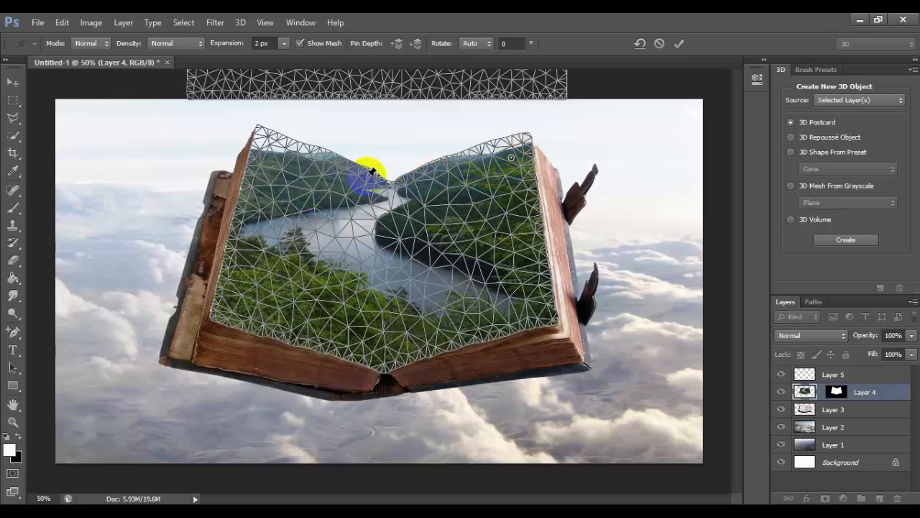
{"action": "left_click", "coordinate": [309, 152]}
{"action": "left_click", "coordinate": [266, 136]}
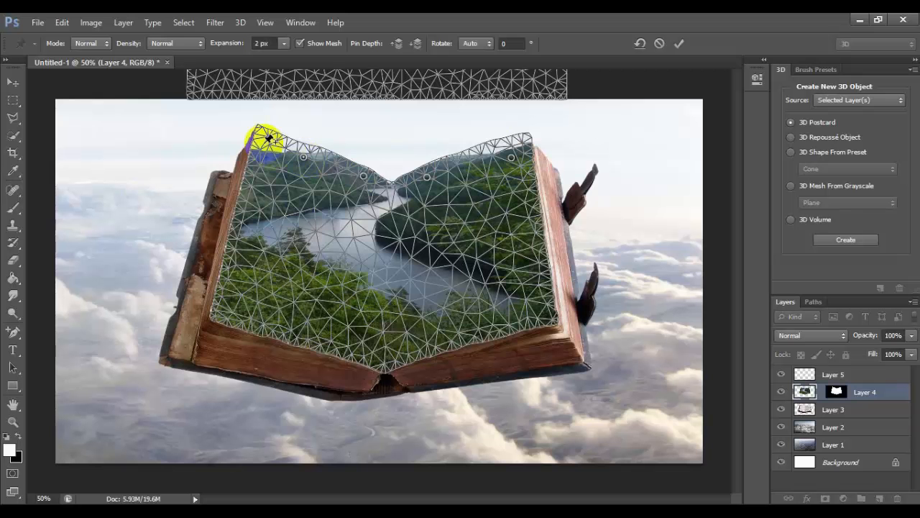
Warp the left page's outer upper corner upward and shift the two pins beside the fold slightly left
{"action": "left_click_drag", "start_coordinate": [264, 146], "coordinate": [262, 129]}
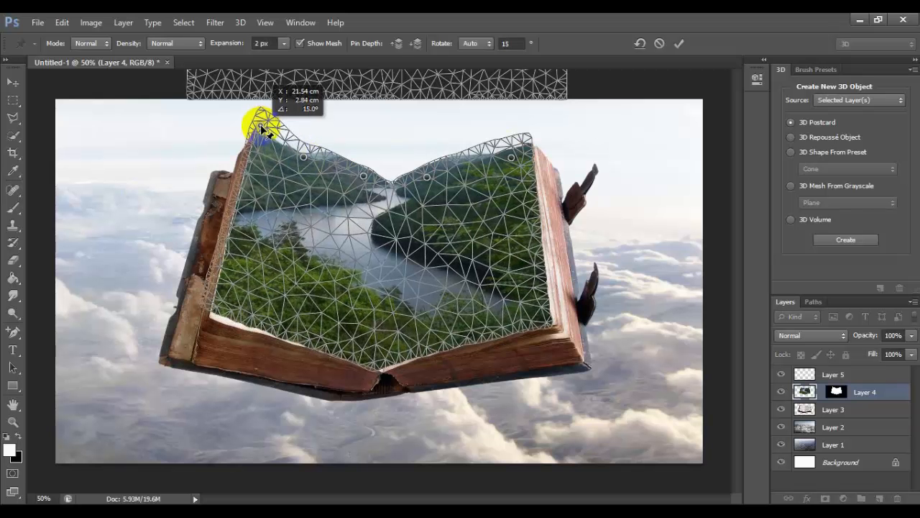
{"action": "left_click", "coordinate": [364, 178]}
{"action": "left_click_drag", "start_coordinate": [364, 178], "coordinate": [352, 178]}
{"action": "left_click", "coordinate": [428, 178]}
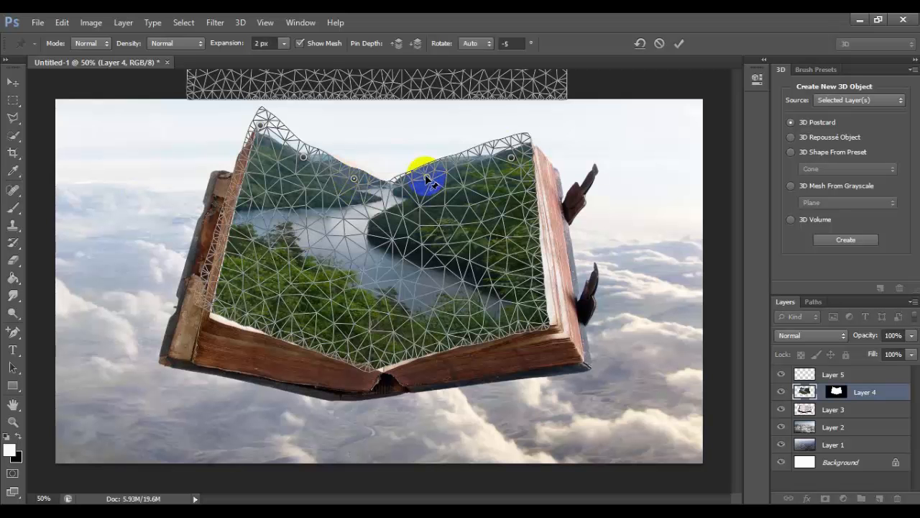
{"action": "left_click_drag", "start_coordinate": [425, 174], "coordinate": [424, 173]}
Raise the right page's upper corner and the left page's outer pins, and readjust the two pins beside the fold
{"action": "left_click", "coordinate": [513, 156]}
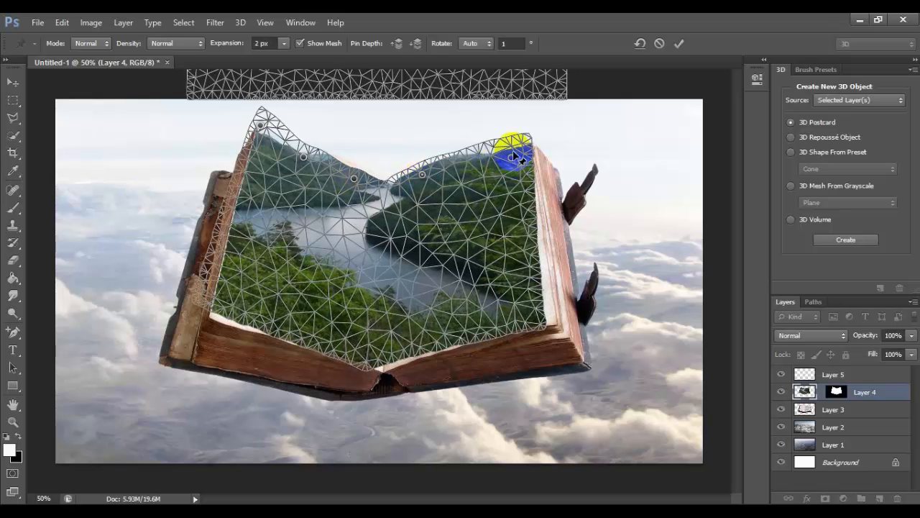
{"action": "mouse_move", "coordinate": [513, 157]}
{"action": "left_mouse_down"}
{"action": "mouse_move", "coordinate": [514, 136]}
{"action": "mouse_move", "coordinate": [518, 144]}
{"action": "left_mouse_up"}
{"action": "left_click_drag", "start_coordinate": [304, 159], "coordinate": [262, 118]}
{"action": "left_click", "coordinate": [260, 128]}
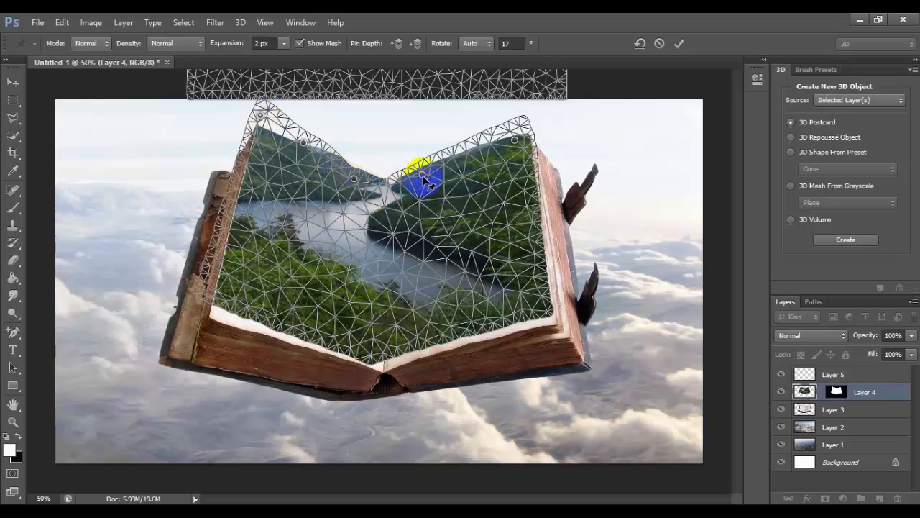
{"action": "mouse_move", "coordinate": [422, 175]}
{"action": "left_mouse_down"}
{"action": "mouse_move", "coordinate": [417, 195]}
{"action": "mouse_move", "coordinate": [420, 180]}
{"action": "left_mouse_up"}
{"action": "mouse_move", "coordinate": [353, 181]}
{"action": "left_mouse_down"}
{"action": "mouse_move", "coordinate": [356, 162]}
{"action": "mouse_move", "coordinate": [358, 171]}
{"action": "left_mouse_up"}
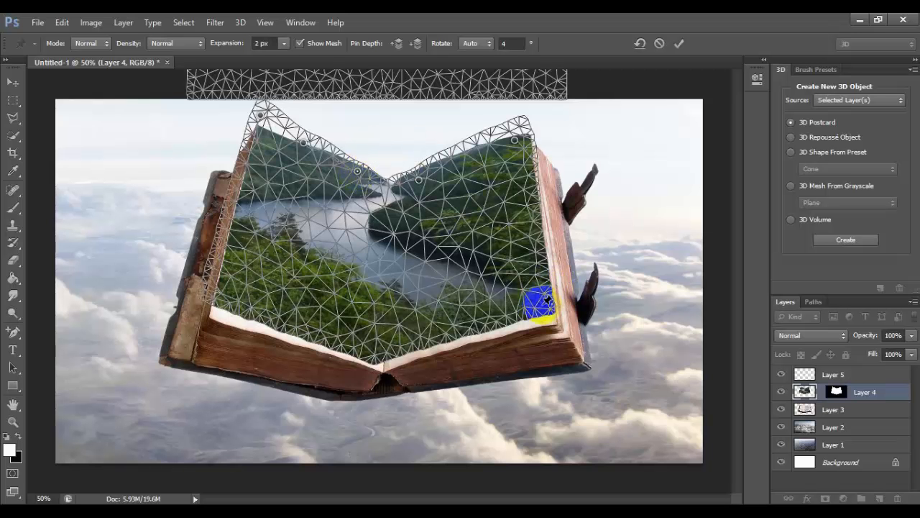
Place Puppet Warp pins along the lower edge of both pages, from the right page's outer corner to the left page's outer corner
{"action": "left_click", "coordinate": [541, 304]}
{"action": "left_click", "coordinate": [492, 310]}
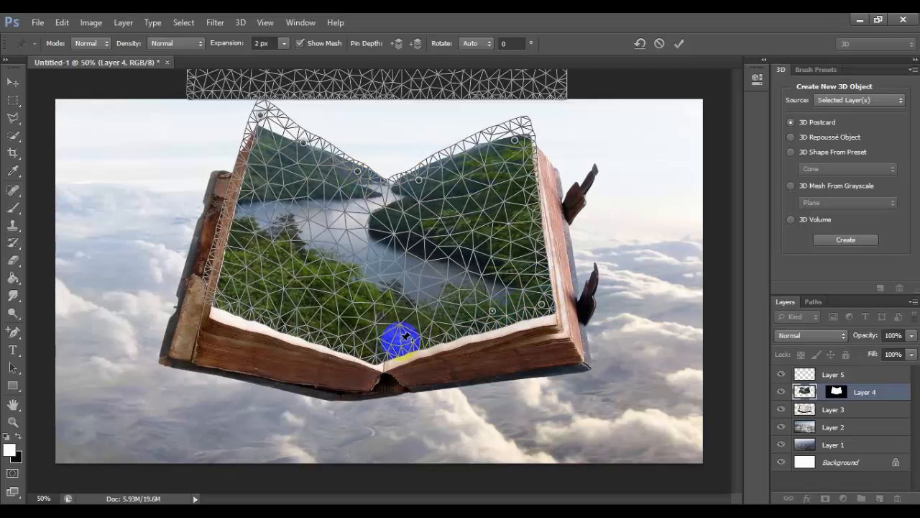
{"action": "left_click", "coordinate": [399, 341]}
{"action": "left_click", "coordinate": [362, 347]}
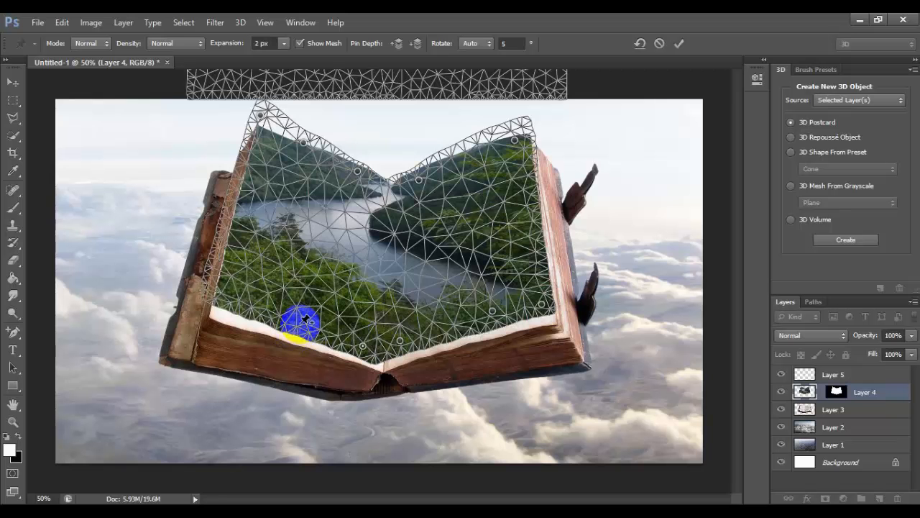
{"action": "left_click", "coordinate": [299, 323]}
{"action": "left_click", "coordinate": [239, 299]}
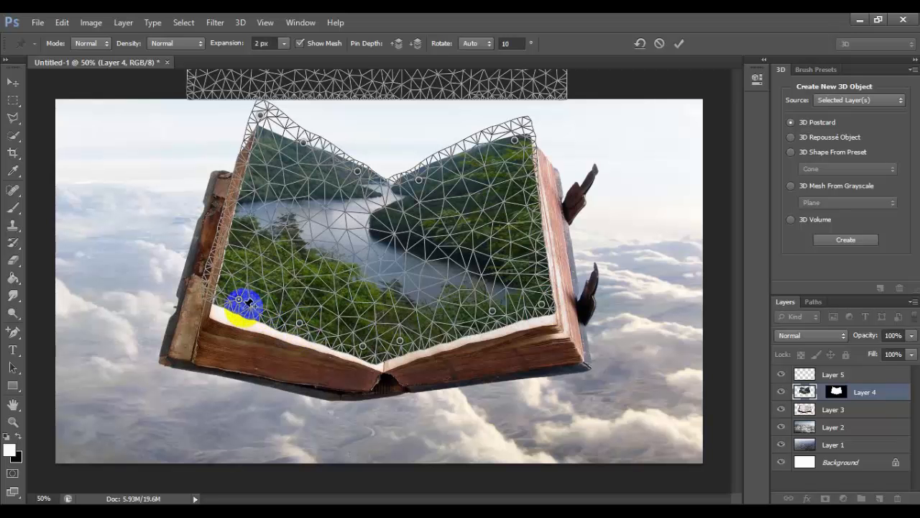
Warp the river image's lower edge downward and its lower corners outward past both pages' edges, and apply the Puppet Warp
{"action": "left_click_drag", "start_coordinate": [239, 298], "coordinate": [218, 323]}
{"action": "left_click_drag", "start_coordinate": [301, 327], "coordinate": [199, 398]}
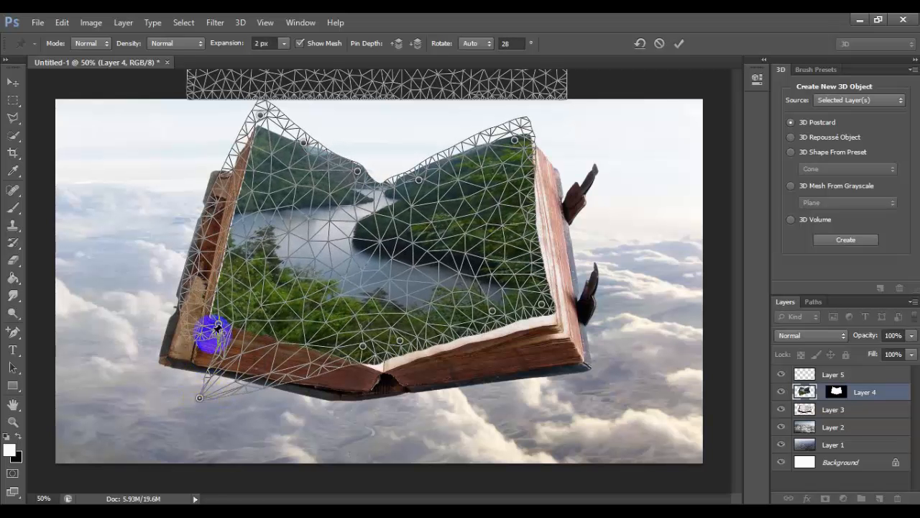
{"action": "left_click_drag", "start_coordinate": [218, 325], "coordinate": [163, 357]}
{"action": "left_click_drag", "start_coordinate": [363, 349], "coordinate": [354, 402]}
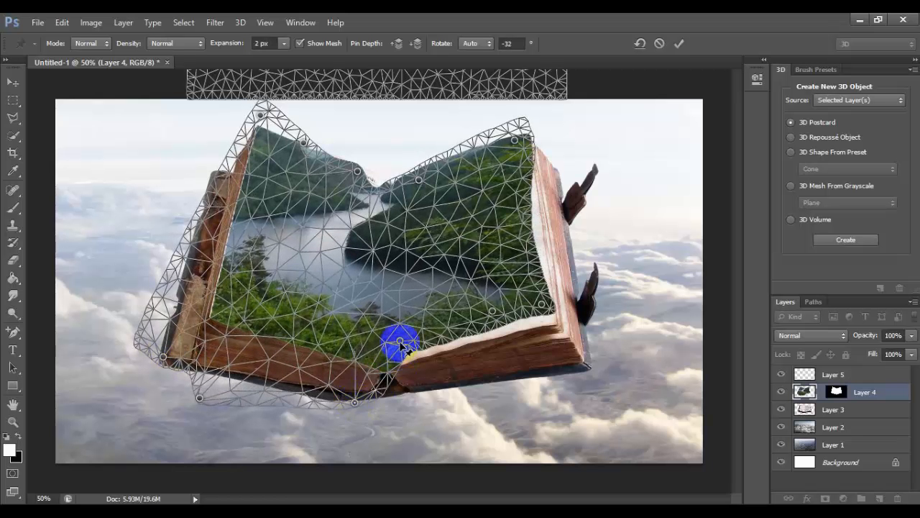
{"action": "mouse_move", "coordinate": [400, 343]}
{"action": "left_mouse_down"}
{"action": "mouse_move", "coordinate": [424, 379]}
{"action": "mouse_move", "coordinate": [424, 391]}
{"action": "mouse_move", "coordinate": [410, 396]}
{"action": "left_mouse_up"}
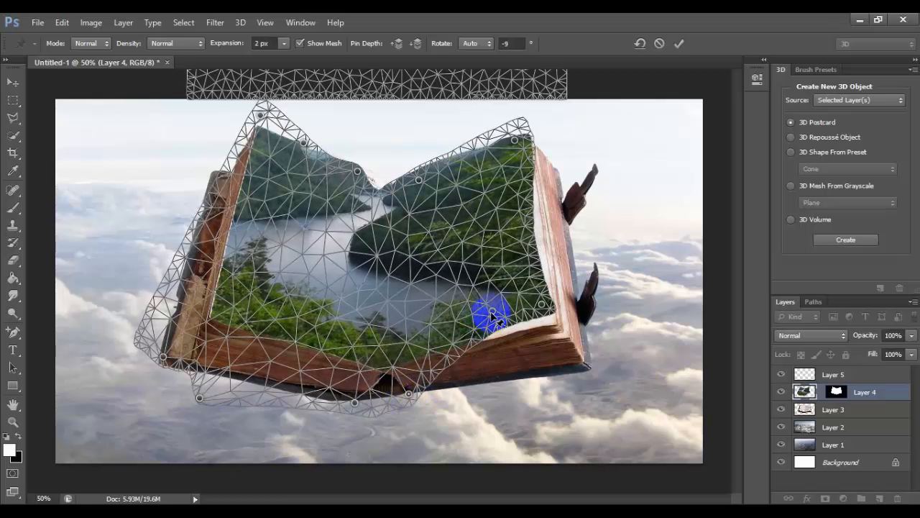
{"action": "left_click_drag", "start_coordinate": [494, 315], "coordinate": [503, 351]}
{"action": "left_click_drag", "start_coordinate": [503, 352], "coordinate": [575, 357]}
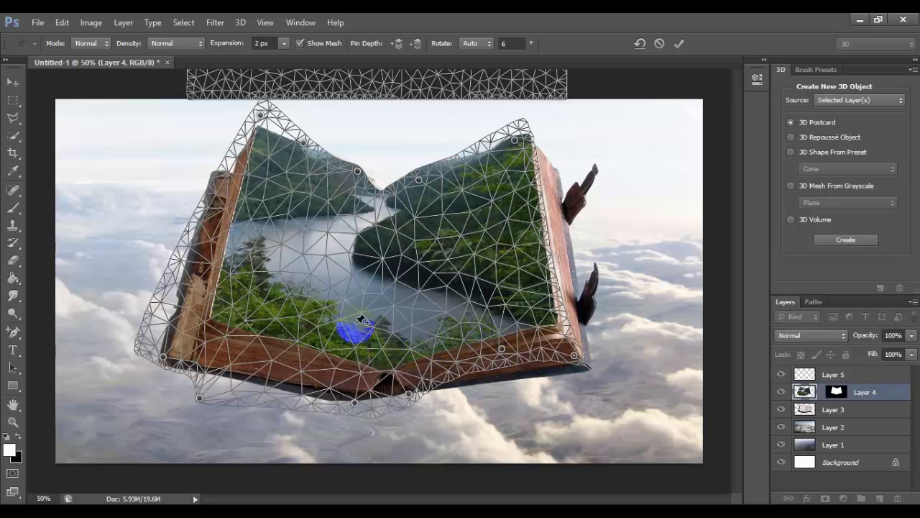
{"action": "left_click", "coordinate": [679, 45]}
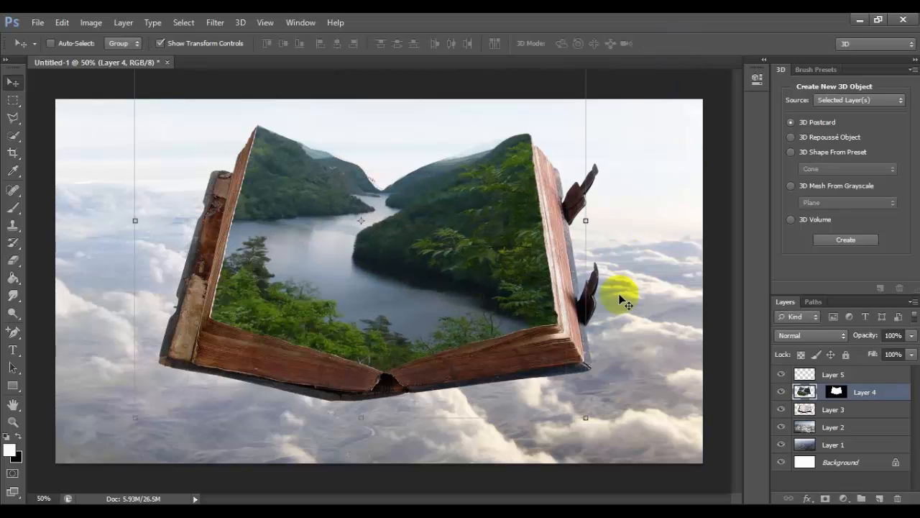
Clone river water on Layer 4's image over the treetops just right of the book's fold using the Clone Stamp tool
{"action": "left_click", "coordinate": [856, 379]}
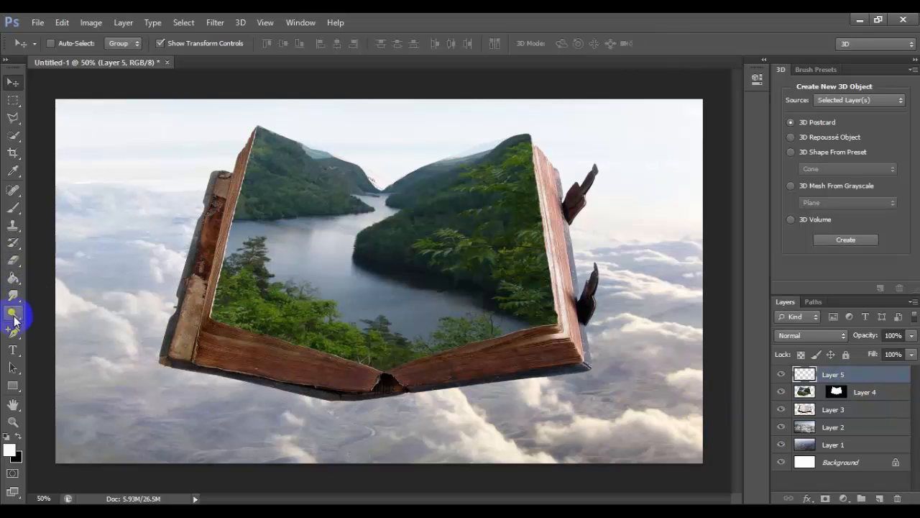
{"action": "left_click", "coordinate": [14, 226]}
{"action": "left_click", "coordinate": [265, 252], "text": "alt"}
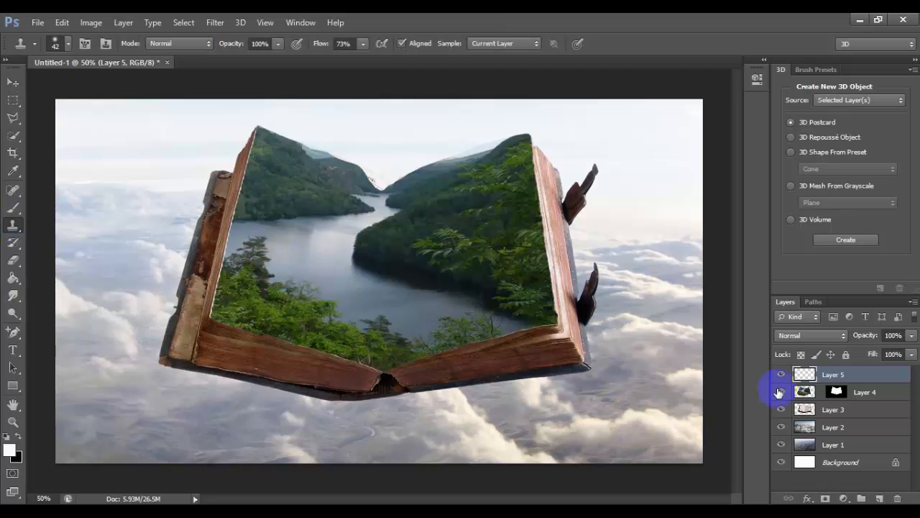
{"action": "left_click", "coordinate": [804, 392]}
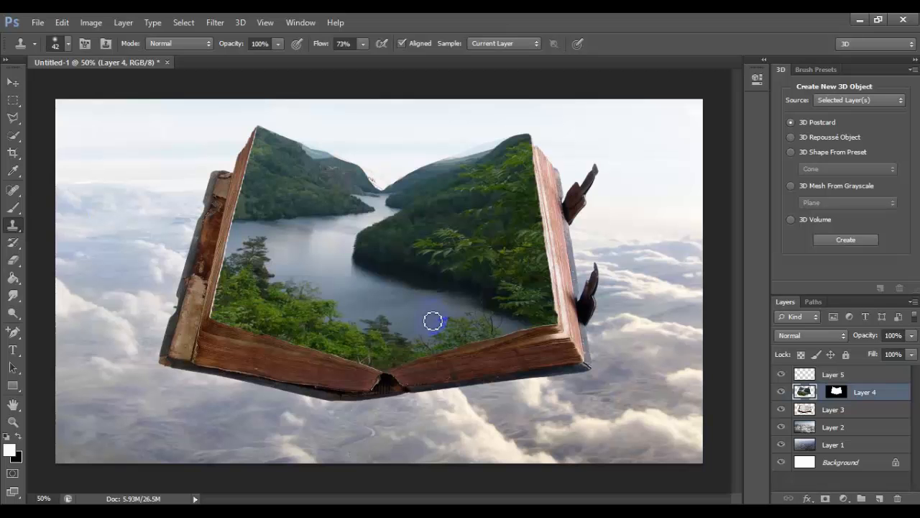
{"action": "left_click", "coordinate": [414, 307], "text": "alt"}
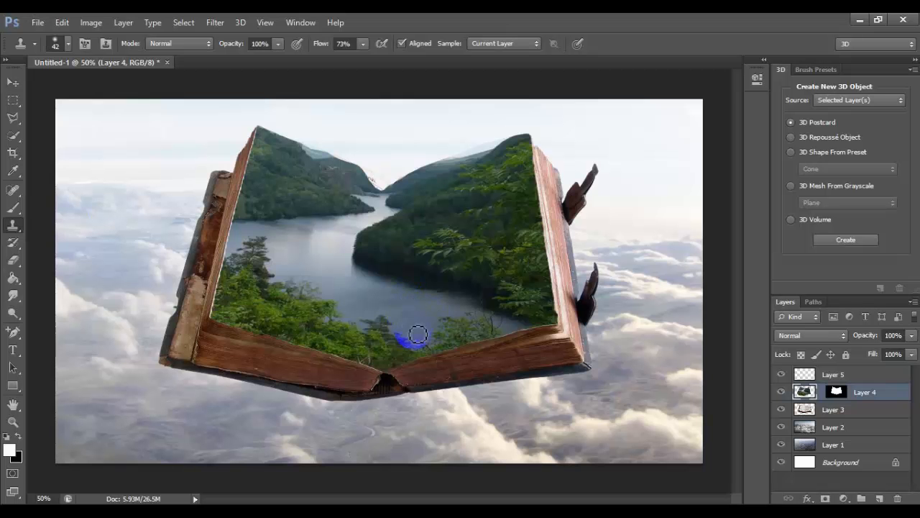
{"action": "mouse_move", "coordinate": [418, 334]}
{"action": "left_mouse_down"}
{"action": "mouse_move", "coordinate": [427, 341]}
{"action": "mouse_move", "coordinate": [417, 347]}
{"action": "mouse_move", "coordinate": [435, 344]}
{"action": "left_mouse_up"}
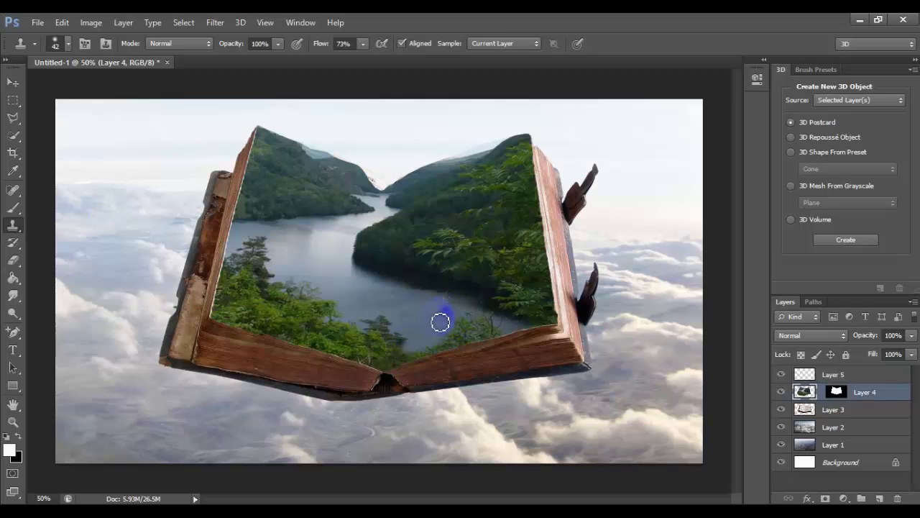
Clone river water over the remaining trees on both sides of the fold, so the river reaches the book's lower edge
{"action": "mouse_move", "coordinate": [402, 325]}
{"action": "left_mouse_down"}
{"action": "mouse_move", "coordinate": [392, 331]}
{"action": "mouse_move", "coordinate": [396, 350]}
{"action": "mouse_move", "coordinate": [381, 333]}
{"action": "left_mouse_up"}
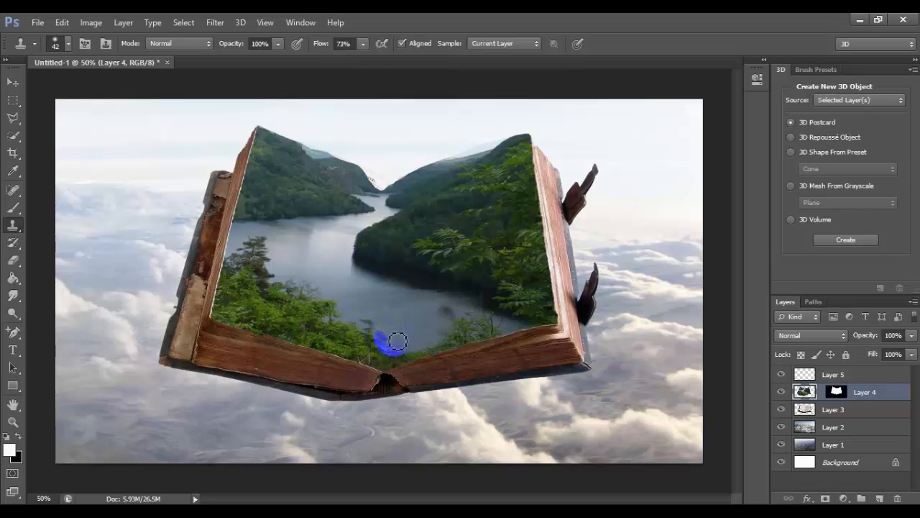
{"action": "mouse_move", "coordinate": [398, 341]}
{"action": "left_mouse_down"}
{"action": "mouse_move", "coordinate": [369, 325]}
{"action": "mouse_move", "coordinate": [388, 347]}
{"action": "mouse_move", "coordinate": [413, 353]}
{"action": "mouse_move", "coordinate": [380, 344]}
{"action": "left_mouse_up"}
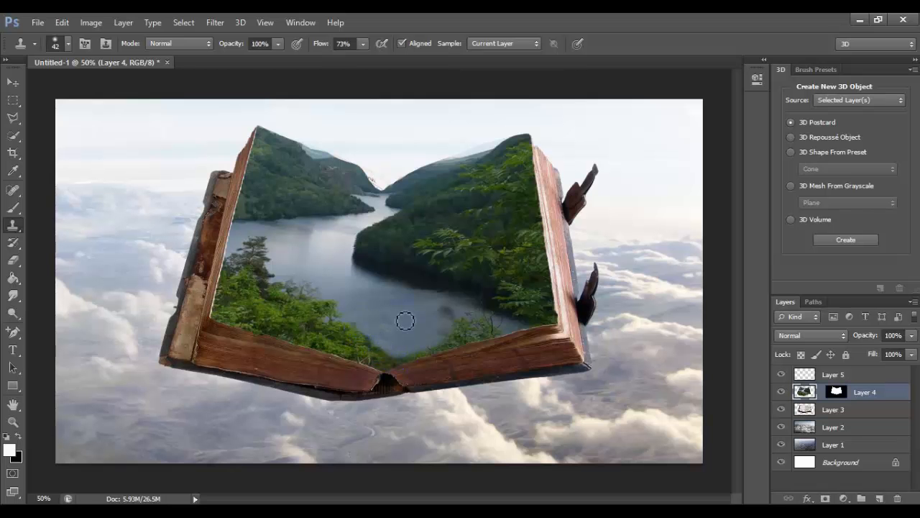
{"action": "mouse_move", "coordinate": [460, 308]}
{"action": "left_mouse_down"}
{"action": "mouse_move", "coordinate": [451, 315]}
{"action": "mouse_move", "coordinate": [457, 321]}
{"action": "left_mouse_up"}
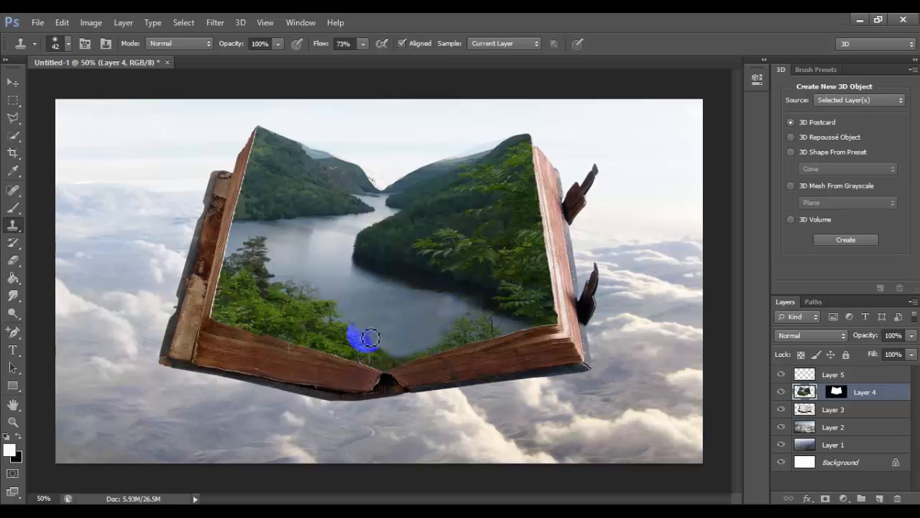
{"action": "left_click", "coordinate": [403, 312]}
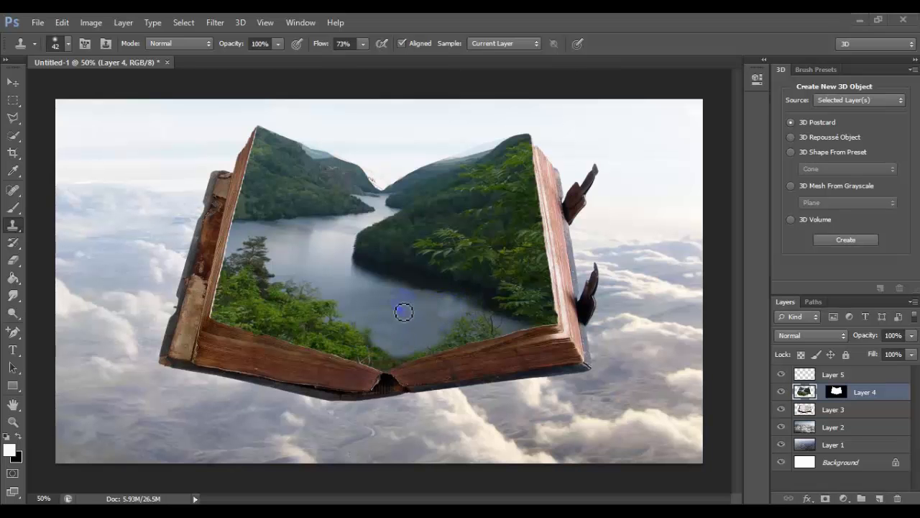
{"action": "left_click_drag", "start_coordinate": [402, 312], "coordinate": [372, 331]}
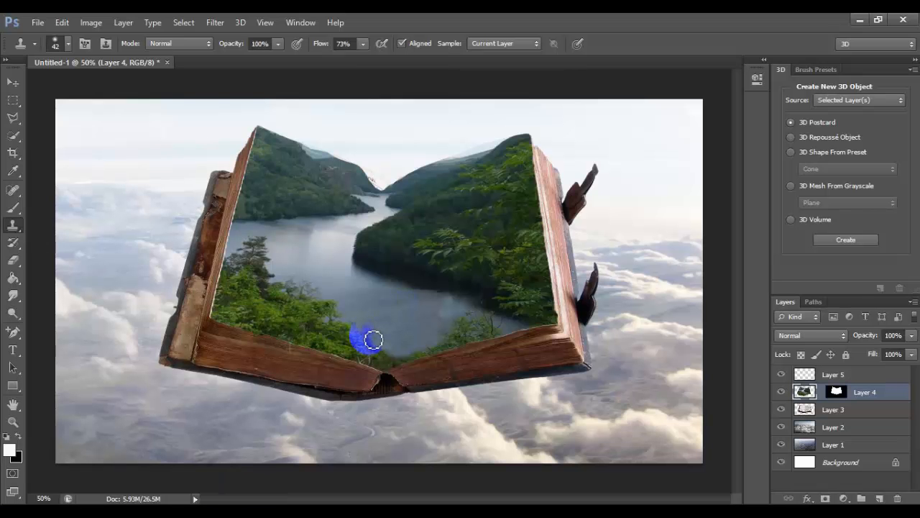
{"action": "left_click", "coordinate": [403, 322]}
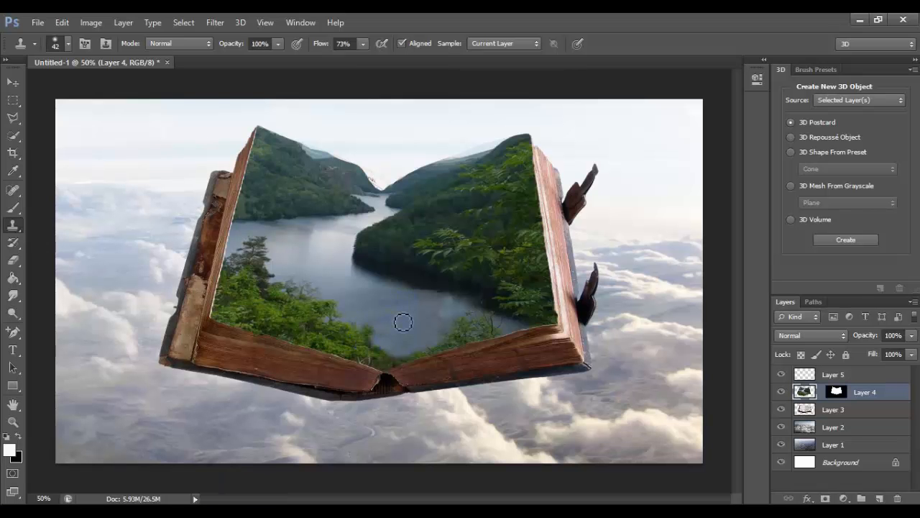
{"action": "mouse_move", "coordinate": [403, 322]}
{"action": "left_mouse_down"}
{"action": "mouse_move", "coordinate": [368, 331]}
{"action": "mouse_move", "coordinate": [376, 348]}
{"action": "mouse_move", "coordinate": [381, 337]}
{"action": "mouse_move", "coordinate": [360, 330]}
{"action": "mouse_move", "coordinate": [371, 348]}
{"action": "mouse_move", "coordinate": [396, 354]}
{"action": "mouse_move", "coordinate": [447, 314]}
{"action": "left_mouse_up"}
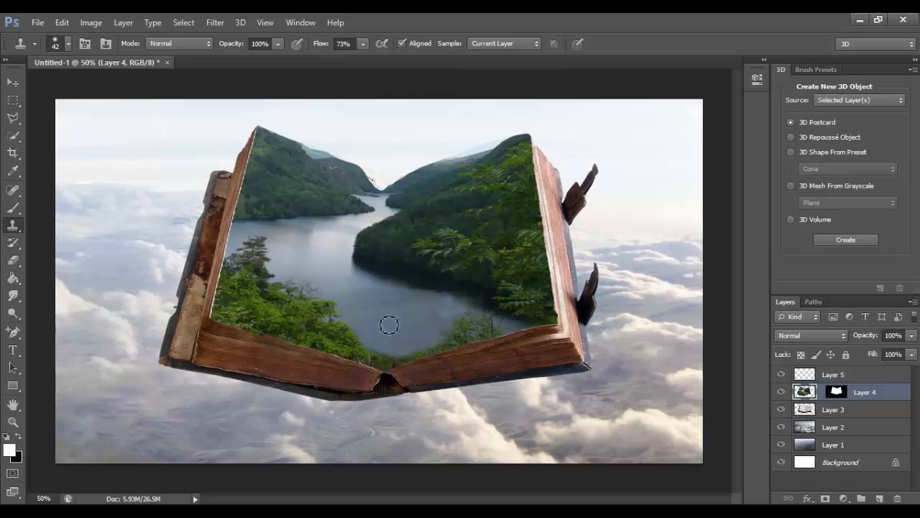
{"action": "mouse_move", "coordinate": [439, 317]}
{"action": "left_mouse_down"}
{"action": "mouse_move", "coordinate": [434, 343]}
{"action": "mouse_move", "coordinate": [442, 328]}
{"action": "mouse_move", "coordinate": [395, 336]}
{"action": "mouse_move", "coordinate": [402, 356]}
{"action": "mouse_move", "coordinate": [393, 364]}
{"action": "mouse_move", "coordinate": [444, 347]}
{"action": "mouse_move", "coordinate": [385, 359]}
{"action": "mouse_move", "coordinate": [395, 368]}
{"action": "mouse_move", "coordinate": [371, 362]}
{"action": "mouse_move", "coordinate": [348, 333]}
{"action": "mouse_move", "coordinate": [364, 332]}
{"action": "mouse_move", "coordinate": [363, 365]}
{"action": "mouse_move", "coordinate": [389, 369]}
{"action": "mouse_move", "coordinate": [352, 349]}
{"action": "mouse_move", "coordinate": [360, 351]}
{"action": "mouse_move", "coordinate": [348, 324]}
{"action": "left_mouse_up"}
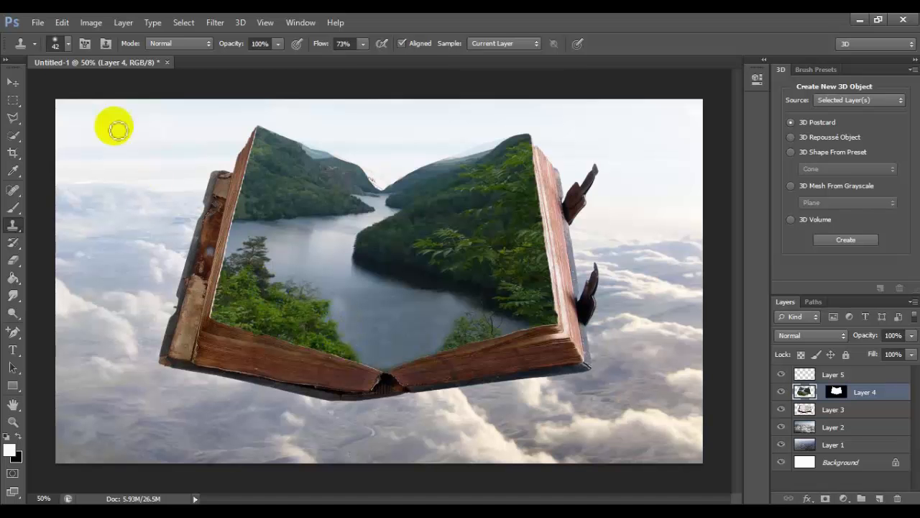
Open the snoqualmie_falls waterfall image from the Downloads folder
{"action": "left_click", "coordinate": [12, 86]}
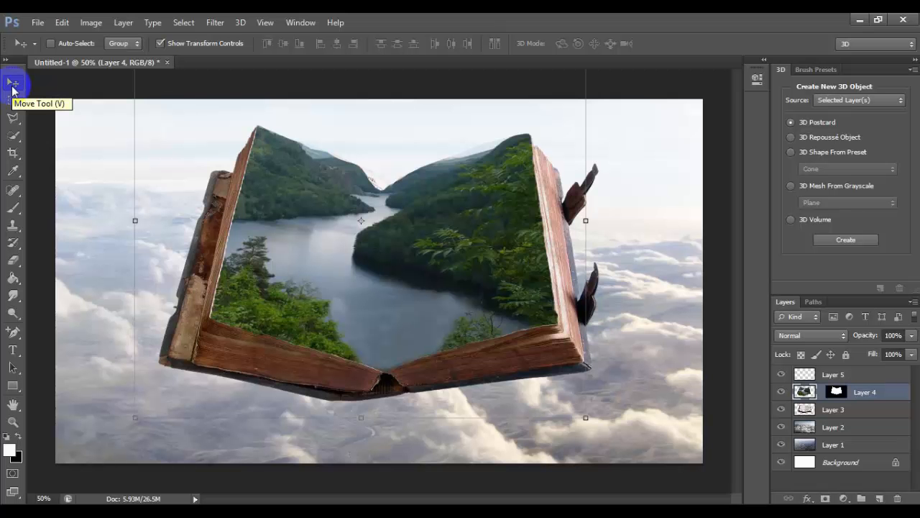
{"action": "left_click", "coordinate": [39, 24]}
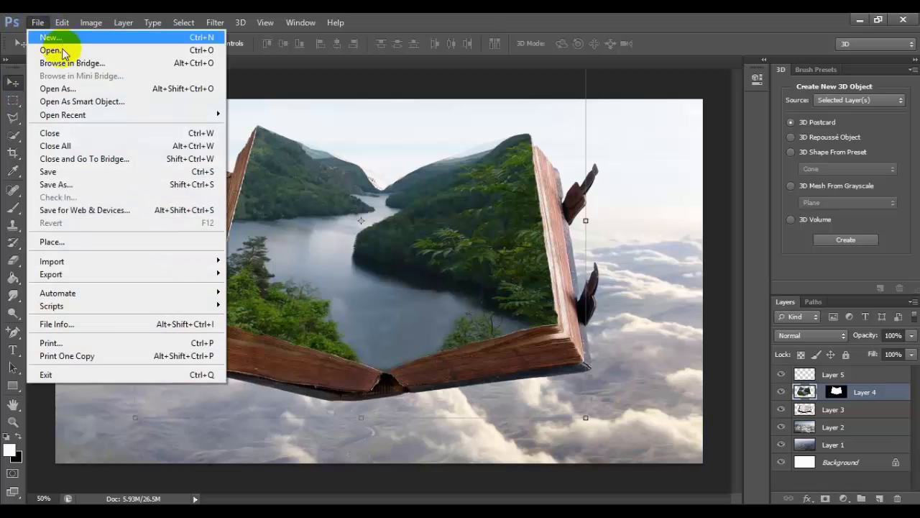
{"action": "left_click", "coordinate": [49, 44]}
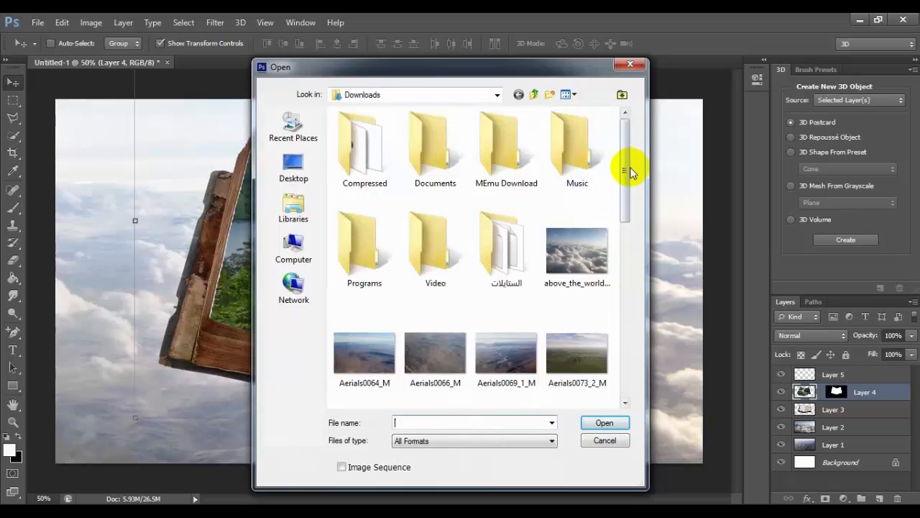
{"action": "left_click_drag", "start_coordinate": [626, 167], "coordinate": [631, 286]}
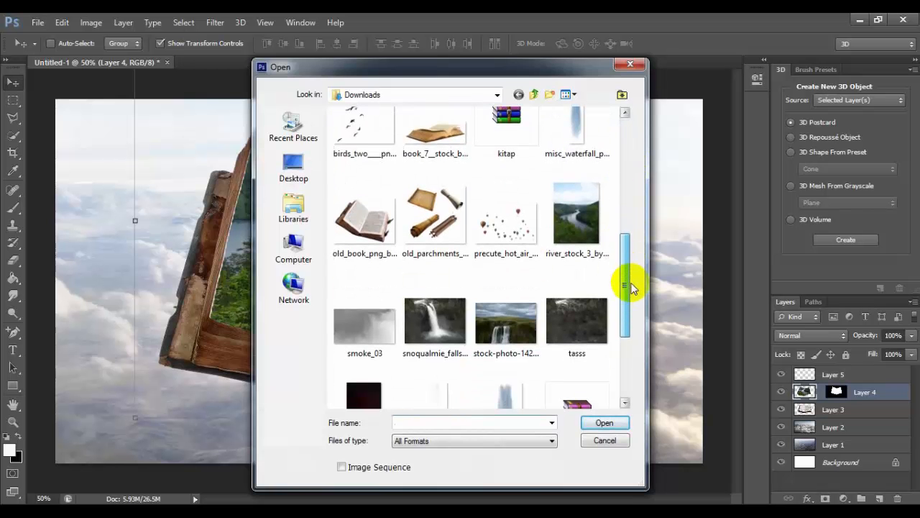
{"action": "double_click", "coordinate": [412, 328]}
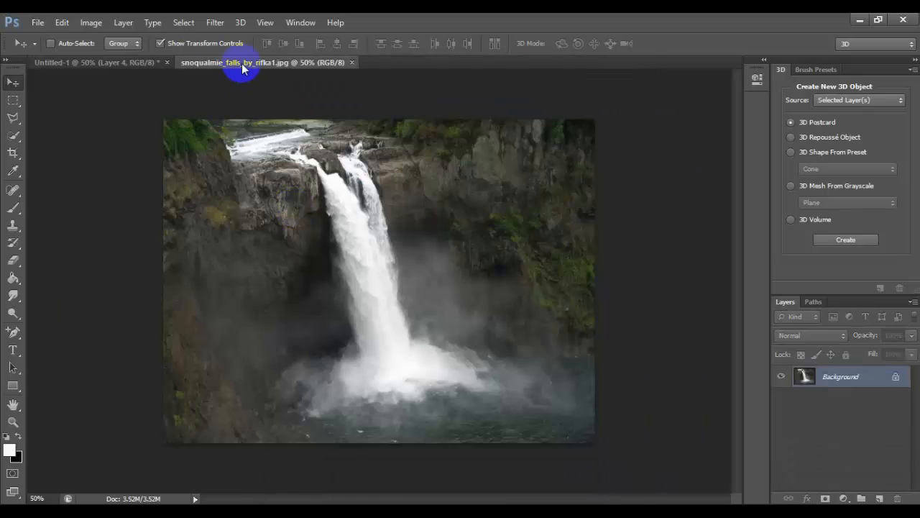
Copy the waterfall image into the book composite above the river layer, and close the source image
{"action": "left_click_drag", "start_coordinate": [241, 65], "coordinate": [247, 121]}
{"action": "left_click_drag", "start_coordinate": [338, 190], "coordinate": [155, 327]}
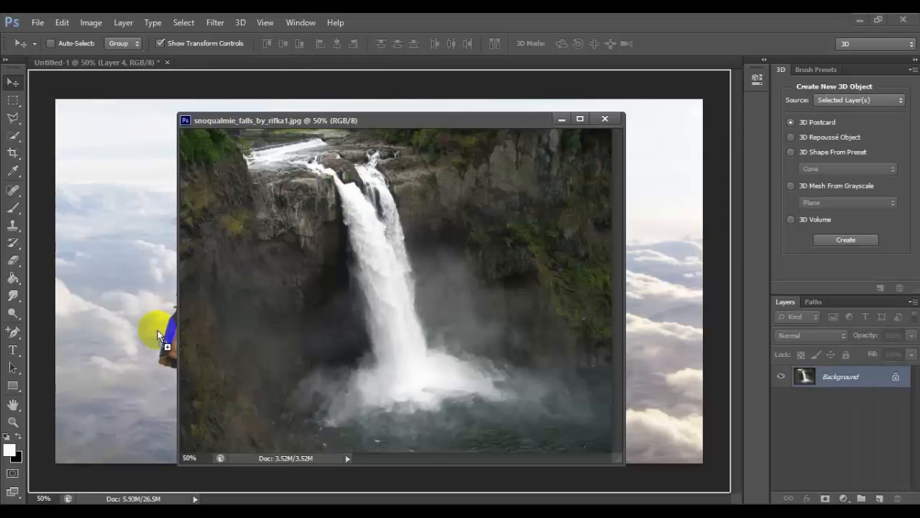
{"action": "left_click", "coordinate": [606, 148]}
{"action": "left_click", "coordinate": [603, 121]}
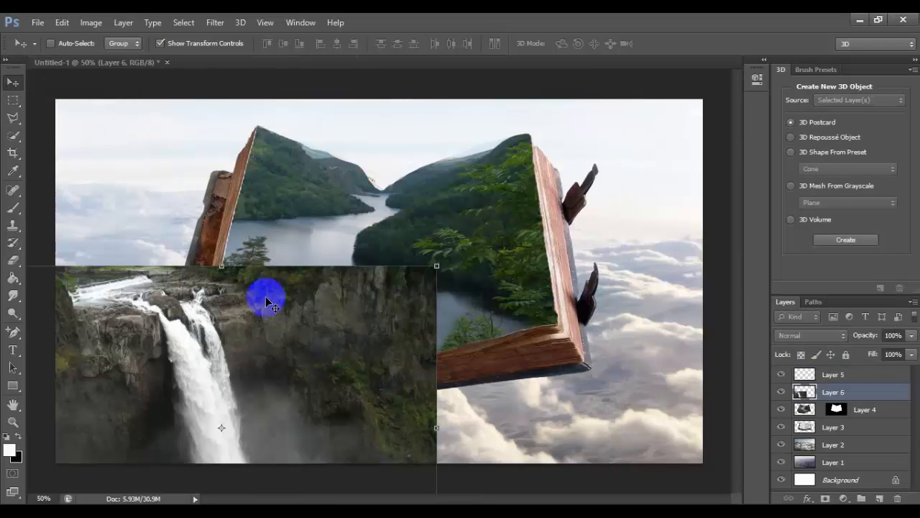
Scale the waterfall layer to about 80% width and 84% height, and position it over the book's lower edge at the fold
{"action": "left_click_drag", "start_coordinate": [263, 297], "coordinate": [427, 341]}
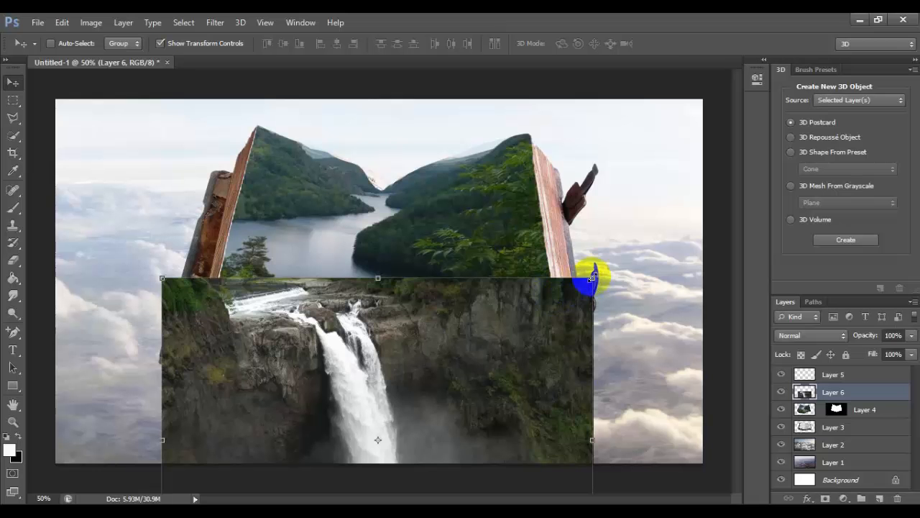
{"action": "left_click_drag", "start_coordinate": [591, 278], "coordinate": [508, 331]}
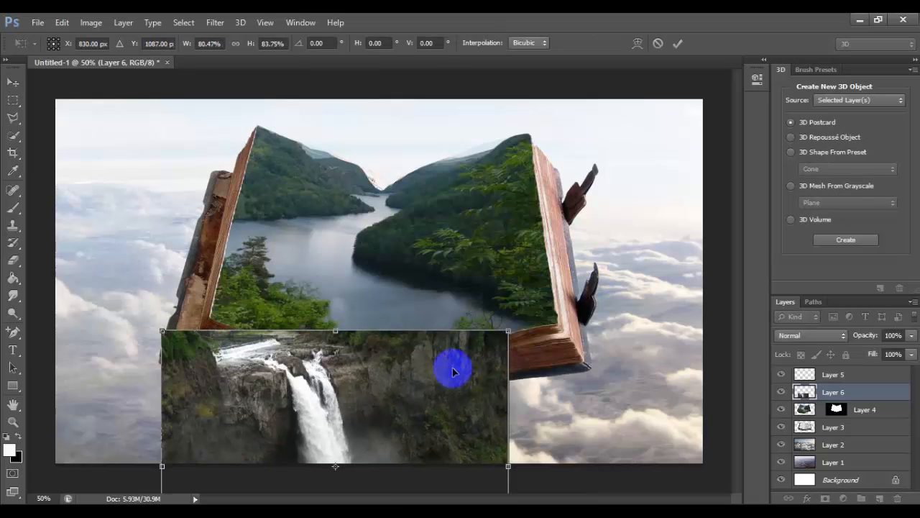
{"action": "left_click_drag", "start_coordinate": [427, 388], "coordinate": [458, 353]}
{"action": "key", "text": "Return"}
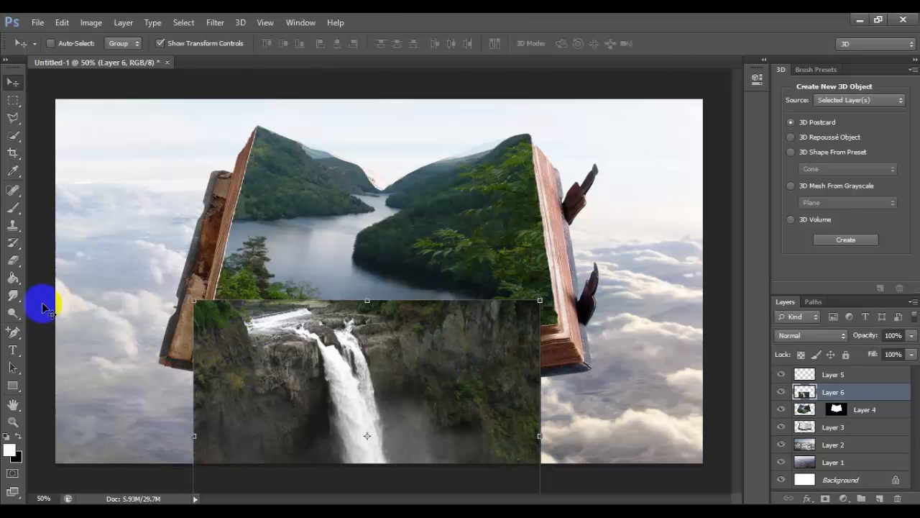
Erase the waterfall layer's cliff outside the book's lower edge, keeping the rock strip along the edge and the falling water
{"action": "left_click", "coordinate": [13, 260]}
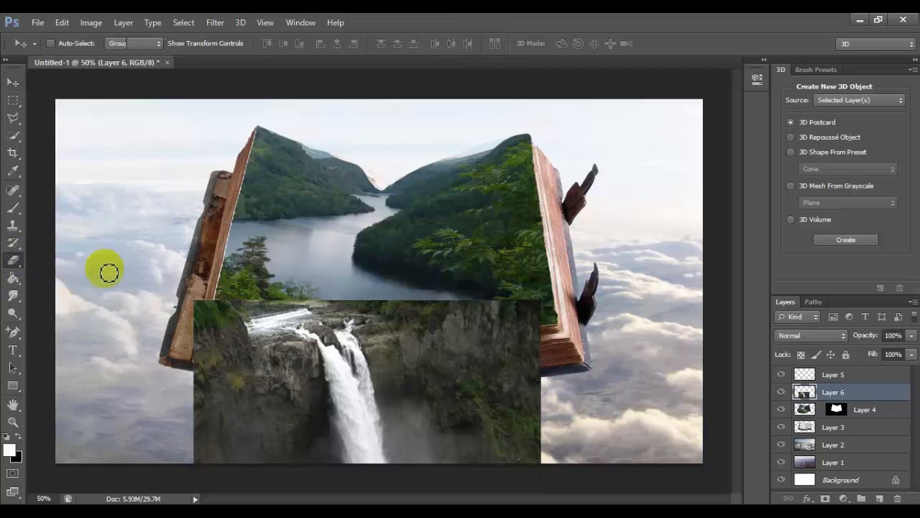
{"action": "mouse_move", "coordinate": [193, 290]}
{"action": "left_mouse_down"}
{"action": "mouse_move", "coordinate": [196, 402]}
{"action": "mouse_move", "coordinate": [207, 471]}
{"action": "mouse_move", "coordinate": [206, 310]}
{"action": "mouse_move", "coordinate": [390, 309]}
{"action": "mouse_move", "coordinate": [348, 299]}
{"action": "mouse_move", "coordinate": [305, 306]}
{"action": "mouse_move", "coordinate": [540, 307]}
{"action": "mouse_move", "coordinate": [528, 314]}
{"action": "mouse_move", "coordinate": [534, 319]}
{"action": "mouse_move", "coordinate": [506, 322]}
{"action": "mouse_move", "coordinate": [545, 327]}
{"action": "mouse_move", "coordinate": [483, 326]}
{"action": "mouse_move", "coordinate": [509, 330]}
{"action": "mouse_move", "coordinate": [445, 337]}
{"action": "mouse_move", "coordinate": [465, 336]}
{"action": "mouse_move", "coordinate": [453, 341]}
{"action": "mouse_move", "coordinate": [486, 333]}
{"action": "mouse_move", "coordinate": [491, 312]}
{"action": "mouse_move", "coordinate": [443, 324]}
{"action": "mouse_move", "coordinate": [382, 320]}
{"action": "mouse_move", "coordinate": [455, 339]}
{"action": "mouse_move", "coordinate": [514, 322]}
{"action": "mouse_move", "coordinate": [575, 369]}
{"action": "mouse_move", "coordinate": [545, 388]}
{"action": "mouse_move", "coordinate": [394, 393]}
{"action": "mouse_move", "coordinate": [396, 464]}
{"action": "mouse_move", "coordinate": [382, 401]}
{"action": "mouse_move", "coordinate": [450, 409]}
{"action": "mouse_move", "coordinate": [544, 393]}
{"action": "mouse_move", "coordinate": [538, 468]}
{"action": "mouse_move", "coordinate": [524, 456]}
{"action": "mouse_move", "coordinate": [549, 412]}
{"action": "mouse_move", "coordinate": [540, 398]}
{"action": "mouse_move", "coordinate": [487, 418]}
{"action": "mouse_move", "coordinate": [389, 403]}
{"action": "mouse_move", "coordinate": [523, 392]}
{"action": "mouse_move", "coordinate": [503, 414]}
{"action": "mouse_move", "coordinate": [544, 394]}
{"action": "mouse_move", "coordinate": [477, 427]}
{"action": "mouse_move", "coordinate": [507, 448]}
{"action": "mouse_move", "coordinate": [504, 459]}
{"action": "mouse_move", "coordinate": [436, 464]}
{"action": "mouse_move", "coordinate": [402, 430]}
{"action": "mouse_move", "coordinate": [479, 421]}
{"action": "mouse_move", "coordinate": [434, 417]}
{"action": "mouse_move", "coordinate": [510, 419]}
{"action": "mouse_move", "coordinate": [489, 425]}
{"action": "mouse_move", "coordinate": [479, 446]}
{"action": "mouse_move", "coordinate": [443, 425]}
{"action": "mouse_move", "coordinate": [456, 455]}
{"action": "left_mouse_up"}
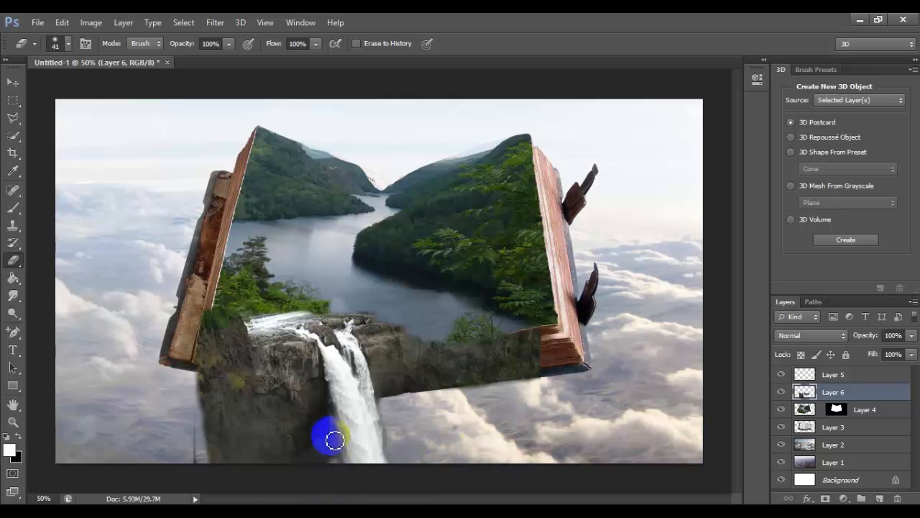
{"action": "mouse_move", "coordinate": [329, 424]}
{"action": "left_mouse_down"}
{"action": "mouse_move", "coordinate": [199, 378]}
{"action": "mouse_move", "coordinate": [328, 409]}
{"action": "mouse_move", "coordinate": [342, 468]}
{"action": "mouse_move", "coordinate": [196, 464]}
{"action": "mouse_move", "coordinate": [206, 388]}
{"action": "mouse_move", "coordinate": [330, 419]}
{"action": "mouse_move", "coordinate": [328, 452]}
{"action": "mouse_move", "coordinate": [301, 454]}
{"action": "mouse_move", "coordinate": [232, 429]}
{"action": "mouse_move", "coordinate": [216, 405]}
{"action": "mouse_move", "coordinate": [207, 427]}
{"action": "mouse_move", "coordinate": [206, 393]}
{"action": "mouse_move", "coordinate": [227, 467]}
{"action": "mouse_move", "coordinate": [253, 465]}
{"action": "mouse_move", "coordinate": [200, 461]}
{"action": "left_mouse_up"}
{"action": "mouse_move", "coordinate": [219, 445]}
{"action": "left_mouse_down"}
{"action": "mouse_move", "coordinate": [331, 461]}
{"action": "mouse_move", "coordinate": [277, 463]}
{"action": "mouse_move", "coordinate": [302, 463]}
{"action": "mouse_move", "coordinate": [325, 439]}
{"action": "mouse_move", "coordinate": [315, 423]}
{"action": "mouse_move", "coordinate": [288, 422]}
{"action": "mouse_move", "coordinate": [318, 422]}
{"action": "mouse_move", "coordinate": [227, 412]}
{"action": "mouse_move", "coordinate": [252, 410]}
{"action": "mouse_move", "coordinate": [296, 417]}
{"action": "mouse_move", "coordinate": [248, 417]}
{"action": "mouse_move", "coordinate": [318, 439]}
{"action": "mouse_move", "coordinate": [222, 432]}
{"action": "mouse_move", "coordinate": [223, 405]}
{"action": "mouse_move", "coordinate": [253, 410]}
{"action": "left_mouse_up"}
Erase the upper rim of the rock strip between the falls and the bush to blend it with the river
{"action": "left_click_drag", "start_coordinate": [429, 330], "coordinate": [401, 329]}
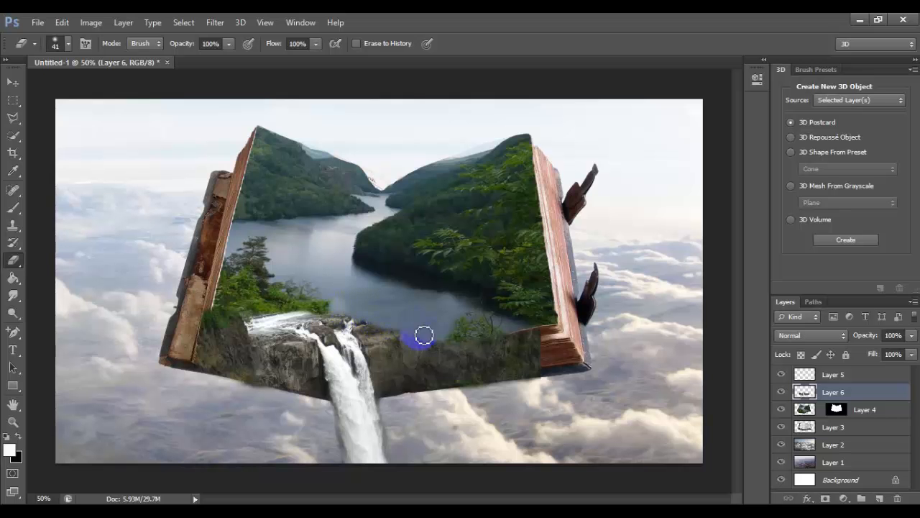
{"action": "mouse_move", "coordinate": [424, 335]}
{"action": "left_mouse_down"}
{"action": "mouse_move", "coordinate": [451, 340]}
{"action": "mouse_move", "coordinate": [428, 335]}
{"action": "left_mouse_up"}
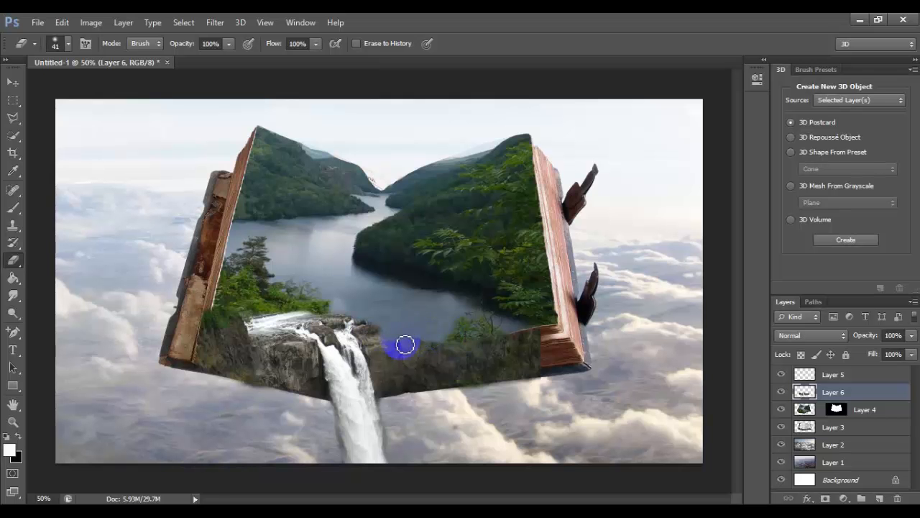
{"action": "mouse_move", "coordinate": [405, 345]}
{"action": "left_mouse_down"}
{"action": "mouse_move", "coordinate": [513, 336]}
{"action": "mouse_move", "coordinate": [462, 317]}
{"action": "left_mouse_up"}
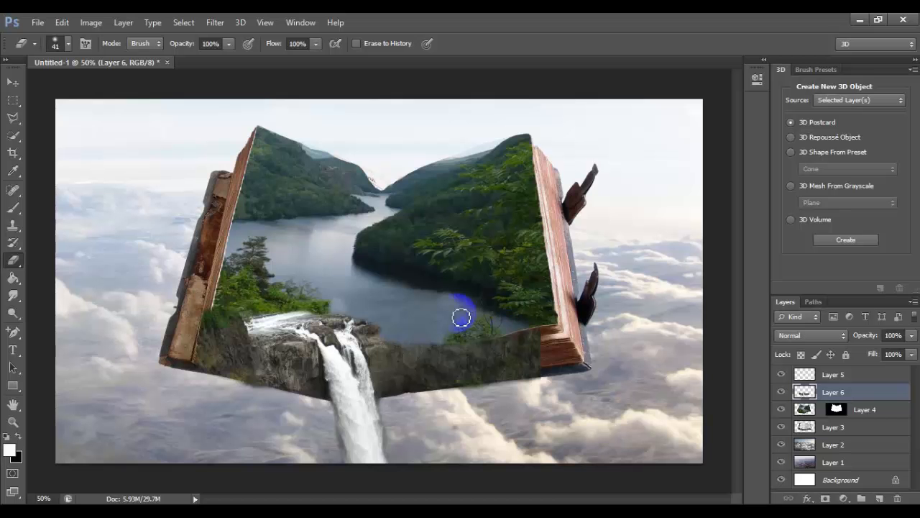
Duplicate Layer 6 and move the copy to the right, placing a second waterfall on the right half of the book's lower edge
{"action": "left_click", "coordinate": [25, 170]}
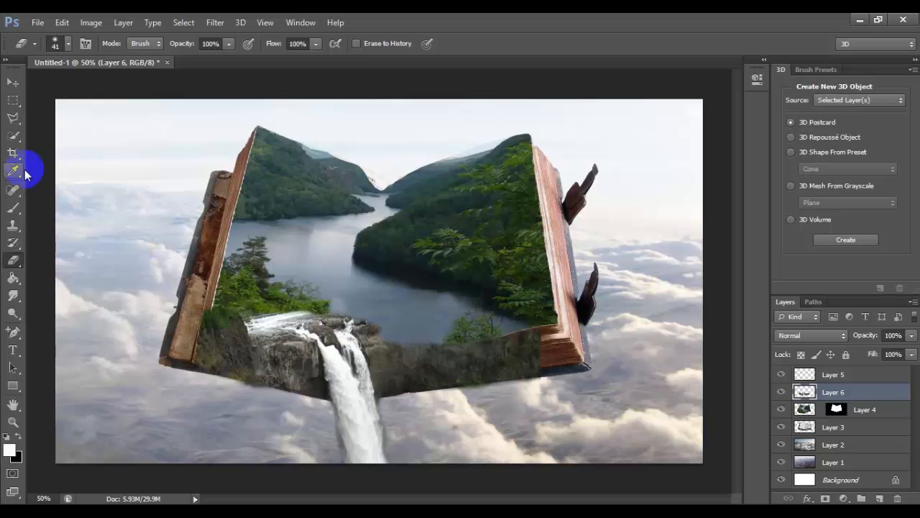
{"action": "key", "text": "ctrl+j"}
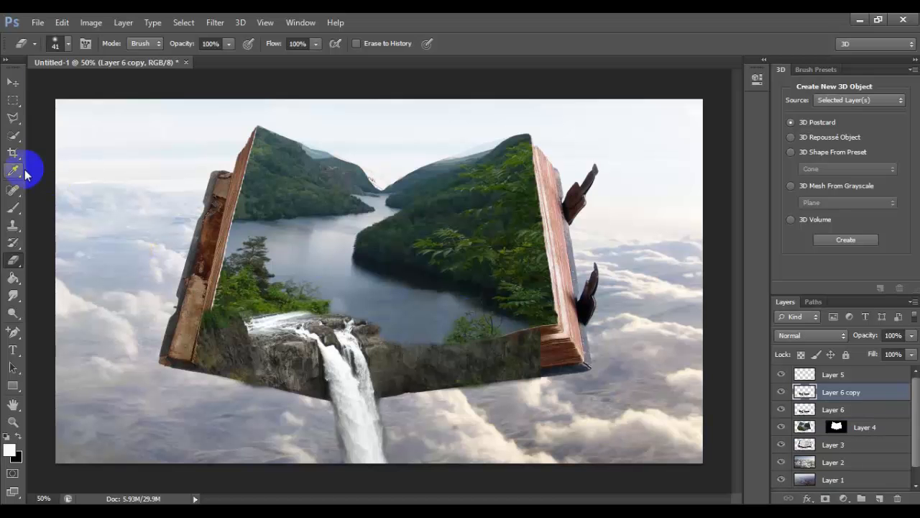
{"action": "left_click", "coordinate": [13, 82]}
{"action": "left_click_drag", "start_coordinate": [343, 335], "coordinate": [460, 325]}
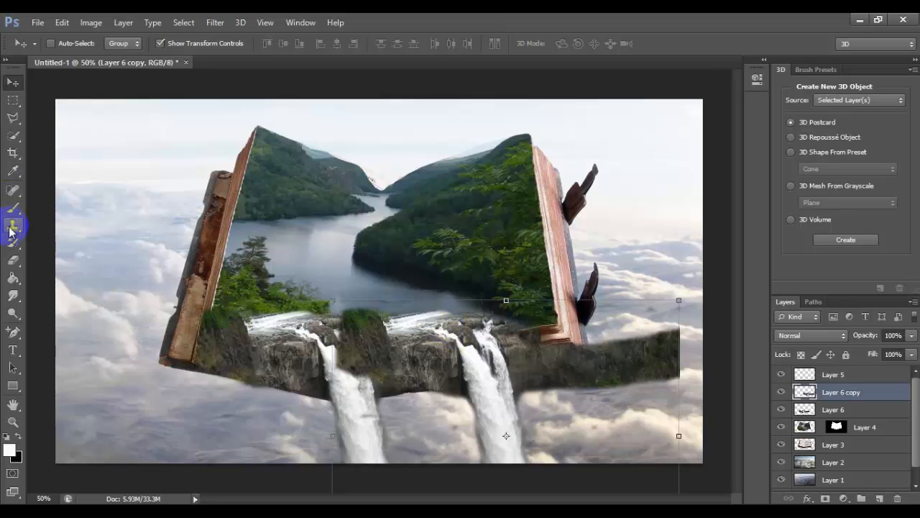
Erase the duplicate's rock and greenery covering the first waterfall, plus its excess beyond the book's right corner and below the edge
{"action": "left_click", "coordinate": [13, 260]}
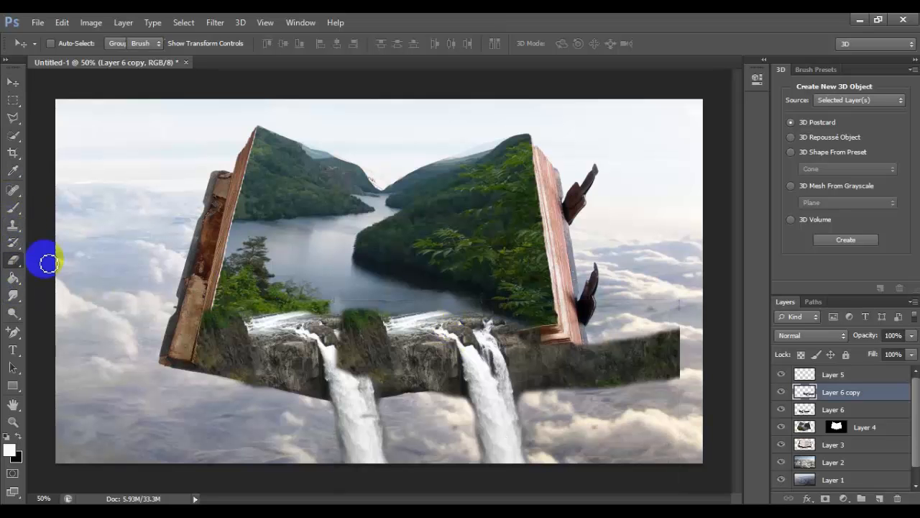
{"action": "mouse_move", "coordinate": [358, 360]}
{"action": "left_mouse_down"}
{"action": "mouse_move", "coordinate": [340, 373]}
{"action": "mouse_move", "coordinate": [353, 335]}
{"action": "mouse_move", "coordinate": [353, 367]}
{"action": "mouse_move", "coordinate": [370, 299]}
{"action": "mouse_move", "coordinate": [359, 375]}
{"action": "mouse_move", "coordinate": [380, 341]}
{"action": "mouse_move", "coordinate": [344, 349]}
{"action": "mouse_move", "coordinate": [386, 312]}
{"action": "mouse_move", "coordinate": [373, 327]}
{"action": "mouse_move", "coordinate": [358, 324]}
{"action": "mouse_move", "coordinate": [363, 318]}
{"action": "mouse_move", "coordinate": [336, 326]}
{"action": "mouse_move", "coordinate": [340, 318]}
{"action": "mouse_move", "coordinate": [340, 363]}
{"action": "mouse_move", "coordinate": [375, 386]}
{"action": "left_mouse_up"}
{"action": "mouse_move", "coordinate": [685, 375]}
{"action": "left_mouse_down"}
{"action": "mouse_move", "coordinate": [680, 324]}
{"action": "mouse_move", "coordinate": [679, 384]}
{"action": "mouse_move", "coordinate": [671, 347]}
{"action": "mouse_move", "coordinate": [642, 373]}
{"action": "mouse_move", "coordinate": [664, 303]}
{"action": "mouse_move", "coordinate": [665, 366]}
{"action": "mouse_move", "coordinate": [660, 379]}
{"action": "mouse_move", "coordinate": [677, 322]}
{"action": "mouse_move", "coordinate": [631, 401]}
{"action": "mouse_move", "coordinate": [634, 332]}
{"action": "mouse_move", "coordinate": [597, 405]}
{"action": "mouse_move", "coordinate": [609, 373]}
{"action": "mouse_move", "coordinate": [585, 389]}
{"action": "mouse_move", "coordinate": [595, 372]}
{"action": "mouse_move", "coordinate": [575, 388]}
{"action": "mouse_move", "coordinate": [524, 396]}
{"action": "mouse_move", "coordinate": [534, 462]}
{"action": "mouse_move", "coordinate": [535, 450]}
{"action": "mouse_move", "coordinate": [487, 471]}
{"action": "mouse_move", "coordinate": [467, 402]}
{"action": "mouse_move", "coordinate": [376, 421]}
{"action": "left_mouse_up"}
{"action": "left_click_drag", "start_coordinate": [466, 412], "coordinate": [476, 430]}
{"action": "mouse_move", "coordinate": [579, 393]}
{"action": "left_mouse_down"}
{"action": "mouse_move", "coordinate": [583, 384]}
{"action": "mouse_move", "coordinate": [567, 381]}
{"action": "mouse_move", "coordinate": [529, 386]}
{"action": "mouse_move", "coordinate": [524, 405]}
{"action": "mouse_move", "coordinate": [531, 392]}
{"action": "left_mouse_up"}
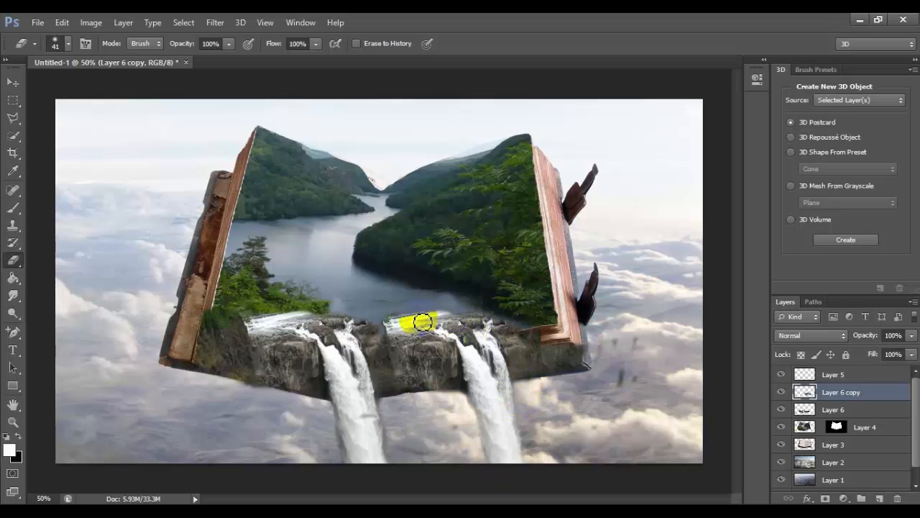
Shift the duplicate waterfall slightly down and left, and erase leftover rock below the book's lower edge on both waterfall layers
{"action": "left_click", "coordinate": [13, 82]}
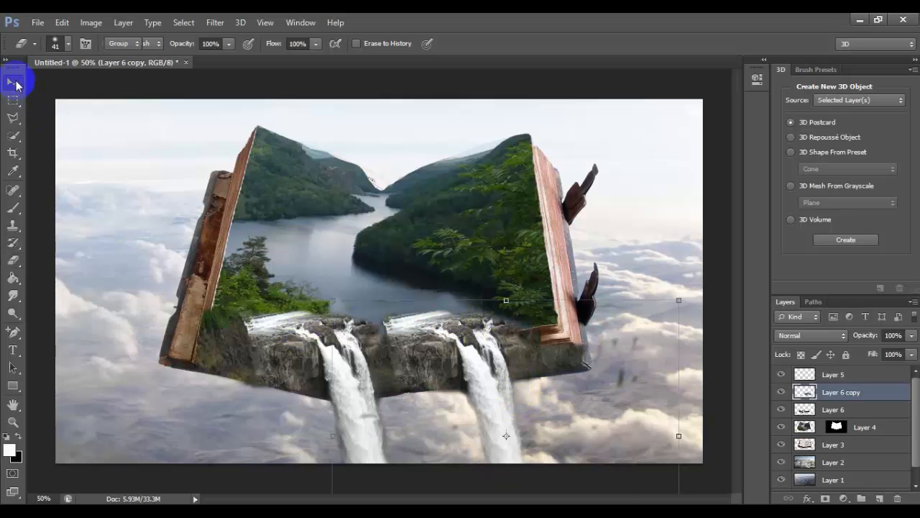
{"action": "left_click_drag", "start_coordinate": [417, 329], "coordinate": [440, 368]}
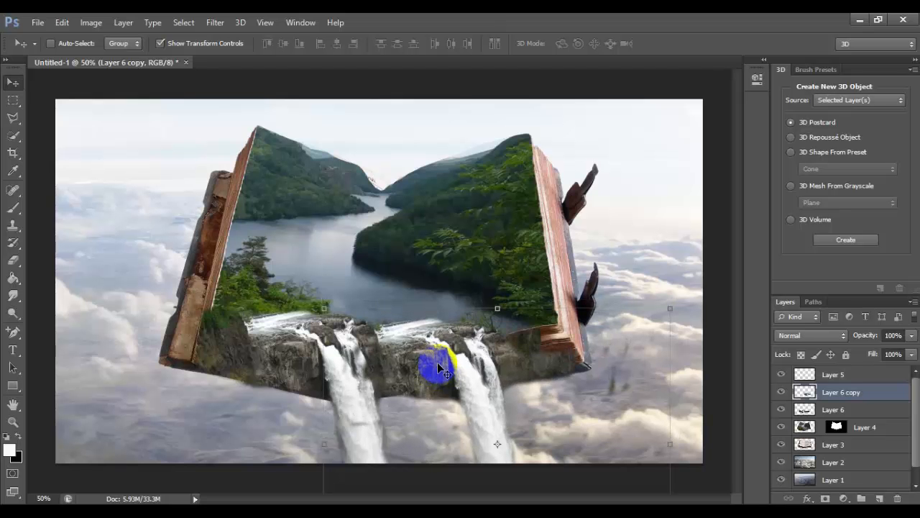
{"action": "left_click", "coordinate": [12, 273]}
{"action": "left_click", "coordinate": [14, 262]}
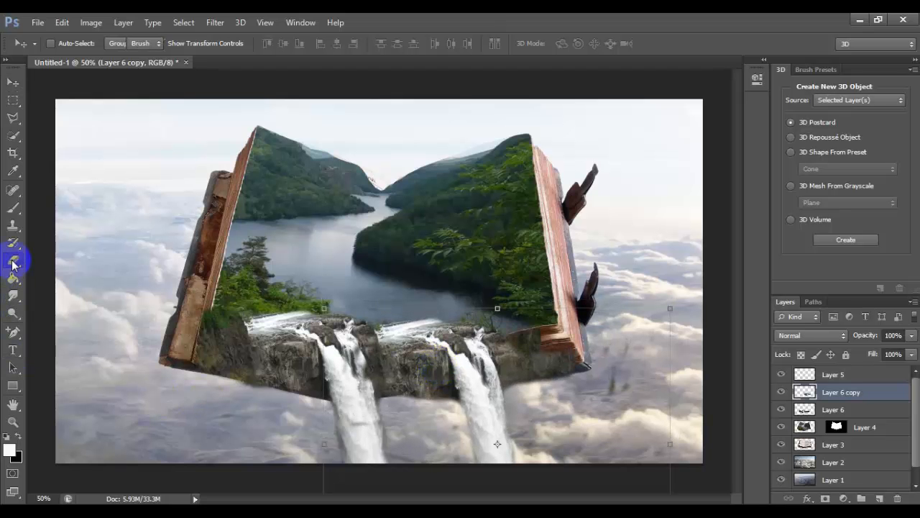
{"action": "mouse_move", "coordinate": [387, 409]}
{"action": "left_mouse_down"}
{"action": "mouse_move", "coordinate": [364, 376]}
{"action": "mouse_move", "coordinate": [369, 366]}
{"action": "mouse_move", "coordinate": [334, 437]}
{"action": "mouse_move", "coordinate": [387, 403]}
{"action": "left_mouse_up"}
{"action": "mouse_move", "coordinate": [400, 462]}
{"action": "left_mouse_down"}
{"action": "mouse_move", "coordinate": [440, 493]}
{"action": "mouse_move", "coordinate": [433, 478]}
{"action": "mouse_move", "coordinate": [503, 487]}
{"action": "left_mouse_up"}
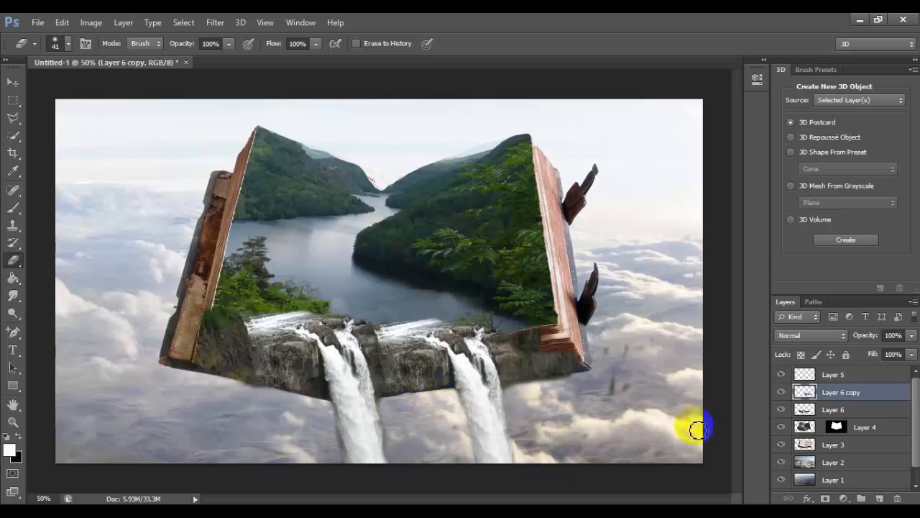
{"action": "left_click", "coordinate": [859, 409]}
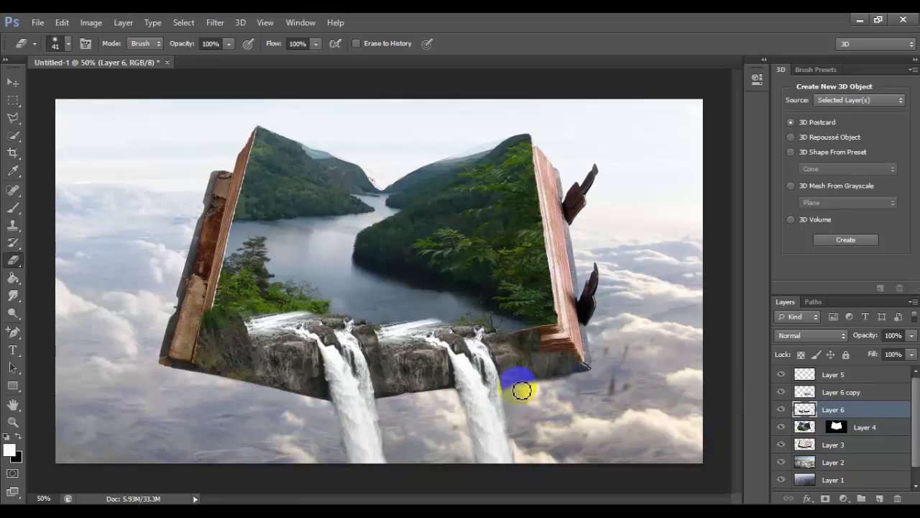
{"action": "left_click", "coordinate": [855, 394]}
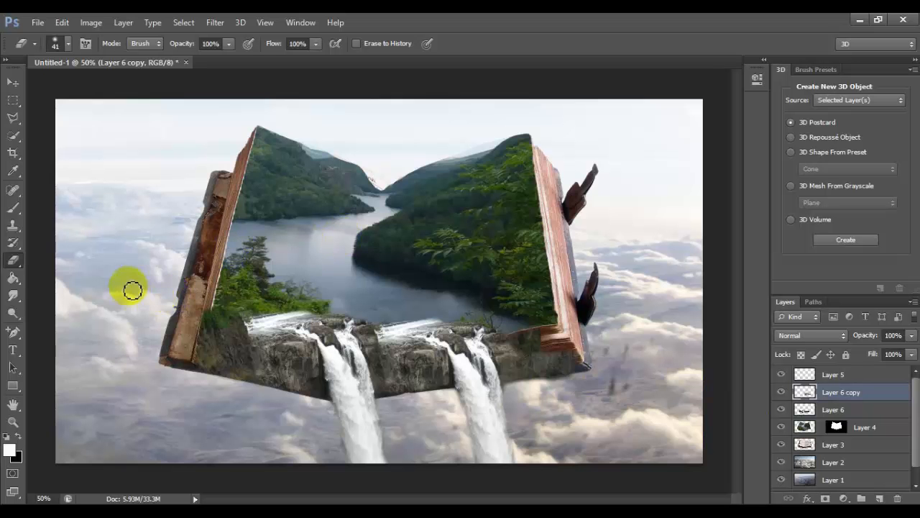
Copy a rectangular patch of rock right of the second waterfall from Layer 6 copy and paste it as a new layer
{"action": "left_click", "coordinate": [13, 82]}
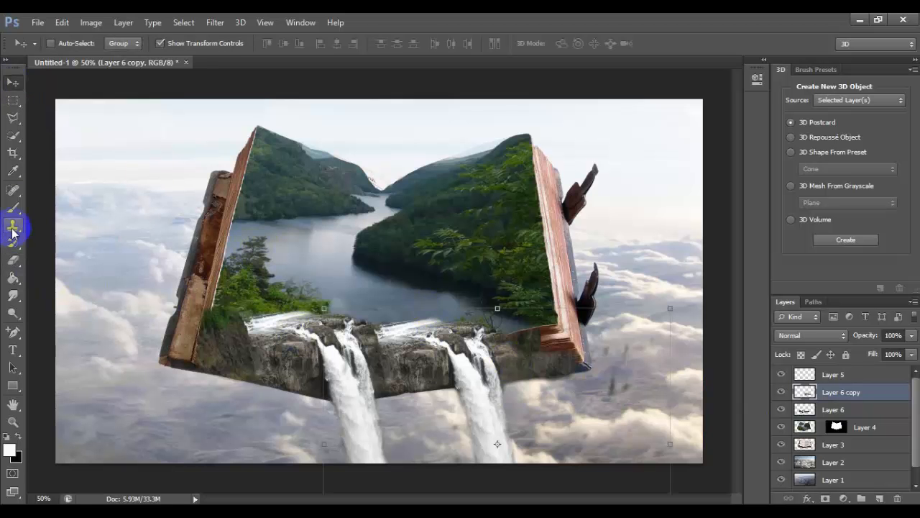
{"action": "left_click", "coordinate": [13, 100]}
{"action": "left_click_drag", "start_coordinate": [566, 353], "coordinate": [498, 386]}
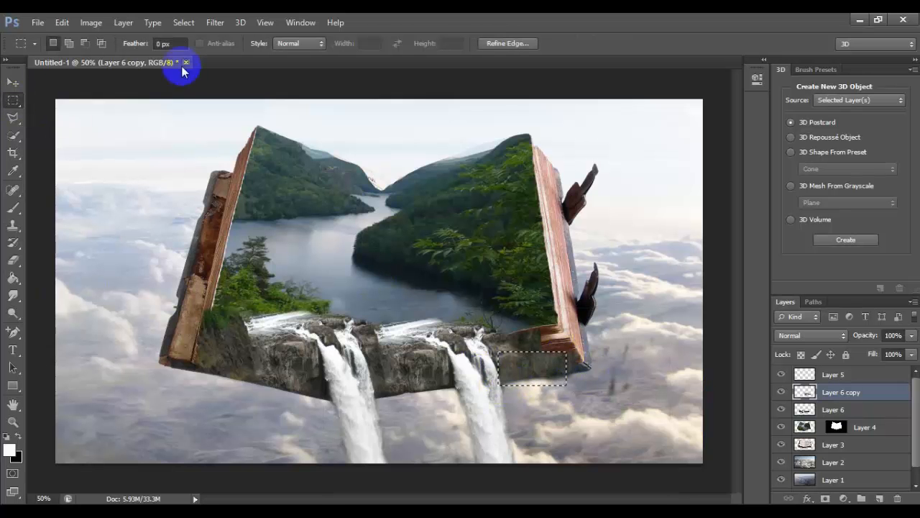
{"action": "left_click", "coordinate": [71, 23]}
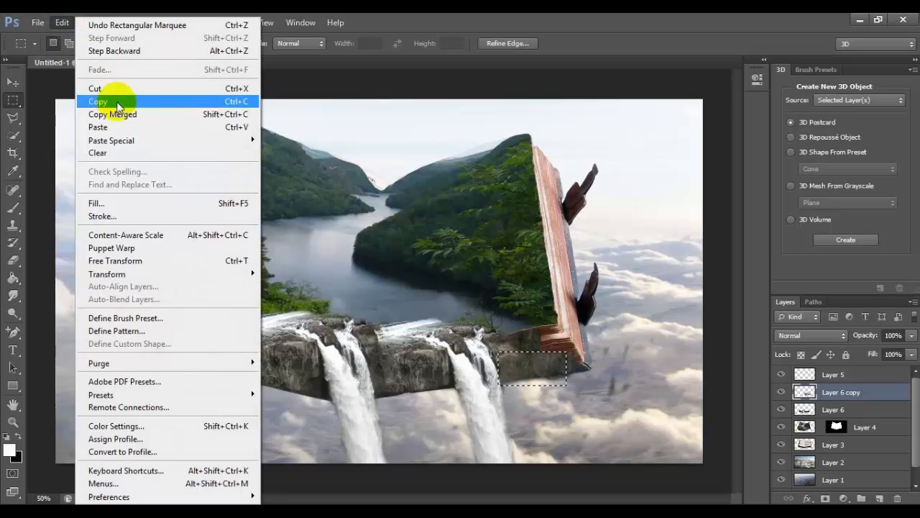
{"action": "left_click", "coordinate": [117, 99]}
{"action": "left_click", "coordinate": [63, 23]}
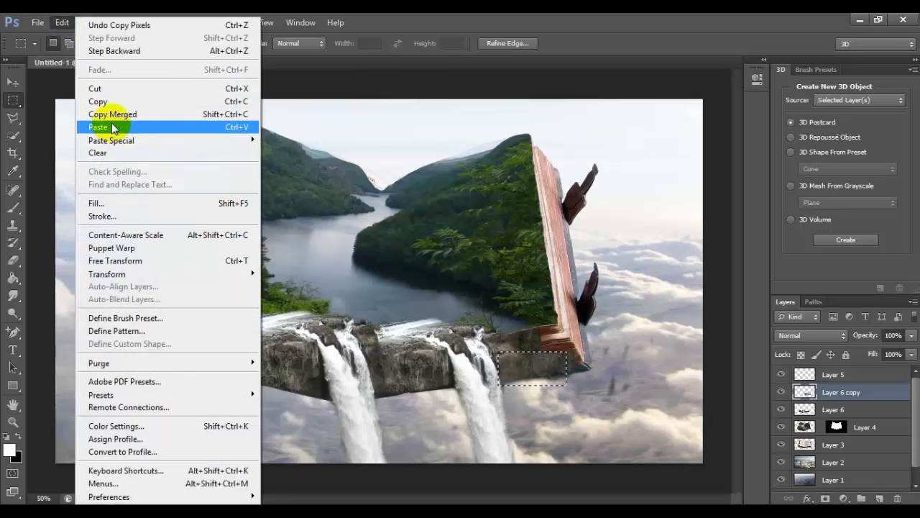
{"action": "left_click", "coordinate": [114, 126]}
Transform the rock patch to 130.71% width, 144.51% height and -10.18° rotation, covering the page edges at the book's lower right corner
{"action": "left_click", "coordinate": [11, 84]}
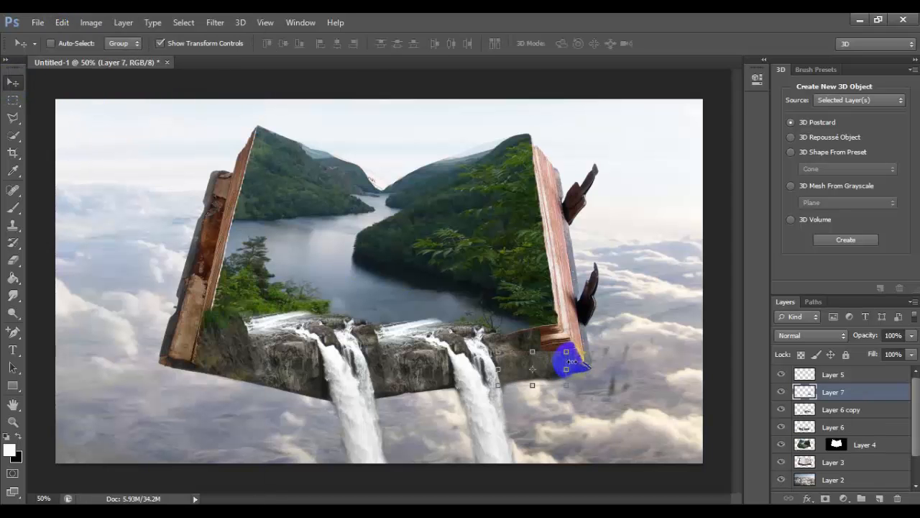
{"action": "mouse_move", "coordinate": [566, 370]}
{"action": "left_mouse_down"}
{"action": "mouse_move", "coordinate": [565, 343]}
{"action": "mouse_move", "coordinate": [579, 322]}
{"action": "mouse_move", "coordinate": [584, 370]}
{"action": "left_mouse_up"}
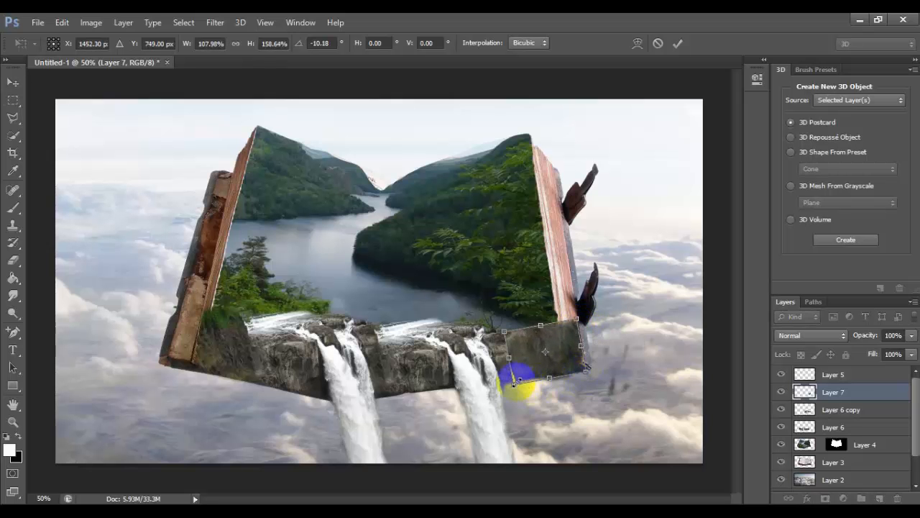
{"action": "left_click_drag", "start_coordinate": [513, 384], "coordinate": [495, 381]}
{"action": "left_click_drag", "start_coordinate": [538, 350], "coordinate": [538, 354]}
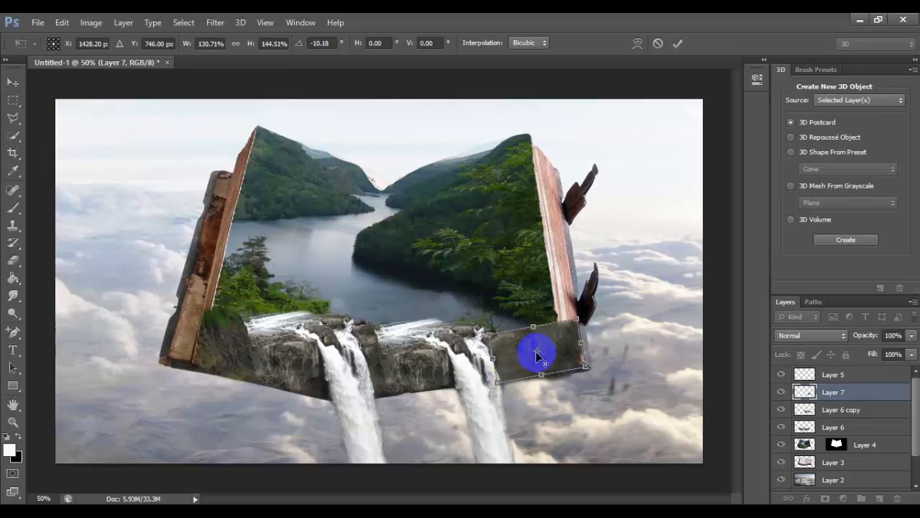
{"action": "left_click", "coordinate": [678, 44]}
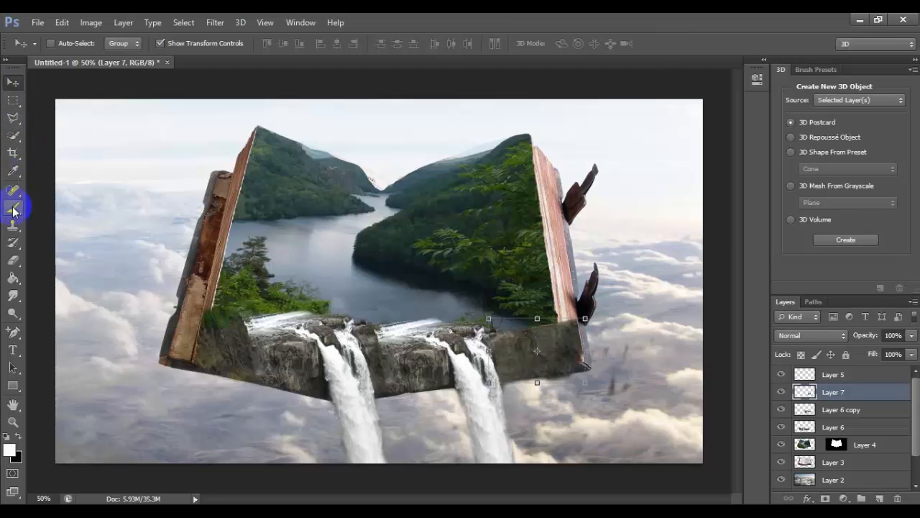
Erase the rock patch's overhang at the book's right corner, and clean up the lower rock edges on Layer 6 copy and Layer 6
{"action": "left_click", "coordinate": [13, 260]}
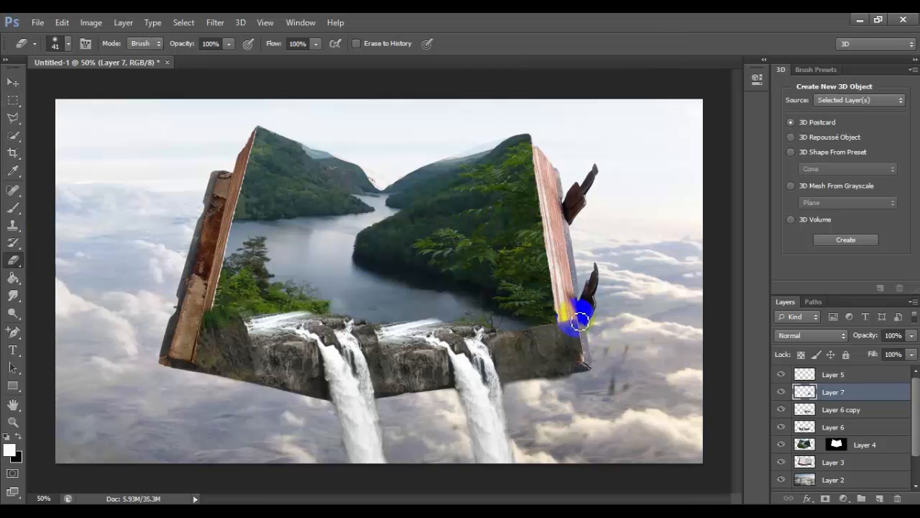
{"action": "mouse_move", "coordinate": [581, 318]}
{"action": "left_mouse_down"}
{"action": "mouse_move", "coordinate": [584, 385]}
{"action": "mouse_move", "coordinate": [512, 393]}
{"action": "mouse_move", "coordinate": [584, 388]}
{"action": "mouse_move", "coordinate": [626, 356]}
{"action": "mouse_move", "coordinate": [568, 324]}
{"action": "left_mouse_up"}
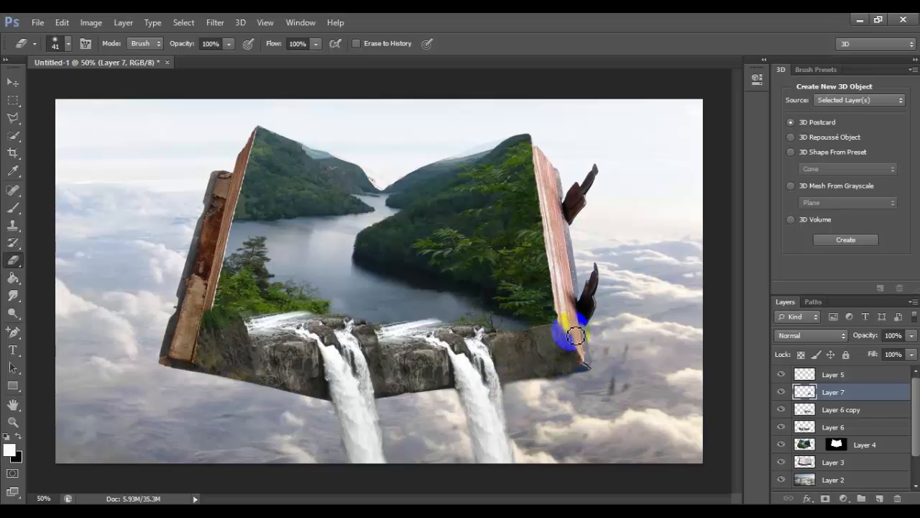
{"action": "left_click", "coordinate": [862, 414]}
{"action": "mouse_move", "coordinate": [595, 391]}
{"action": "left_mouse_down"}
{"action": "mouse_move", "coordinate": [510, 390]}
{"action": "mouse_move", "coordinate": [519, 416]}
{"action": "mouse_move", "coordinate": [267, 393]}
{"action": "left_mouse_up"}
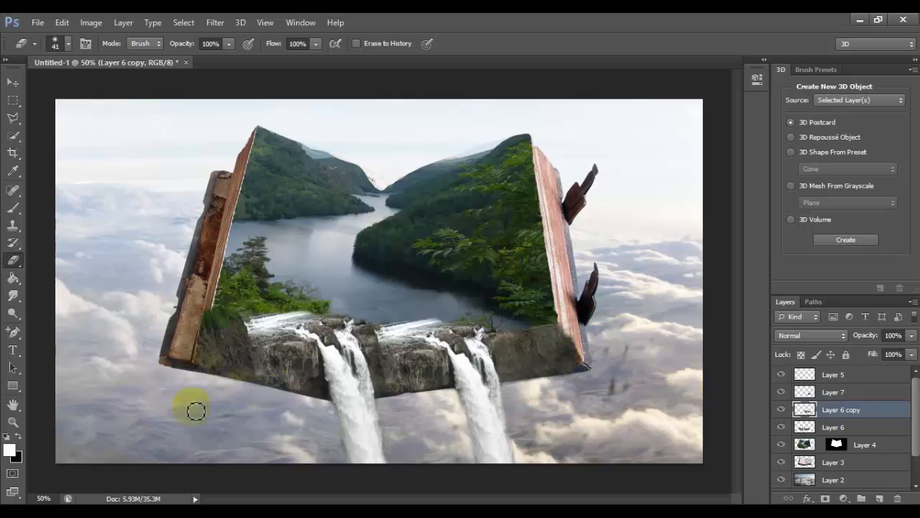
{"action": "left_click", "coordinate": [888, 427]}
{"action": "mouse_move", "coordinate": [256, 388]}
{"action": "left_mouse_down"}
{"action": "mouse_move", "coordinate": [200, 373]}
{"action": "mouse_move", "coordinate": [191, 320]}
{"action": "mouse_move", "coordinate": [240, 312]}
{"action": "left_mouse_up"}
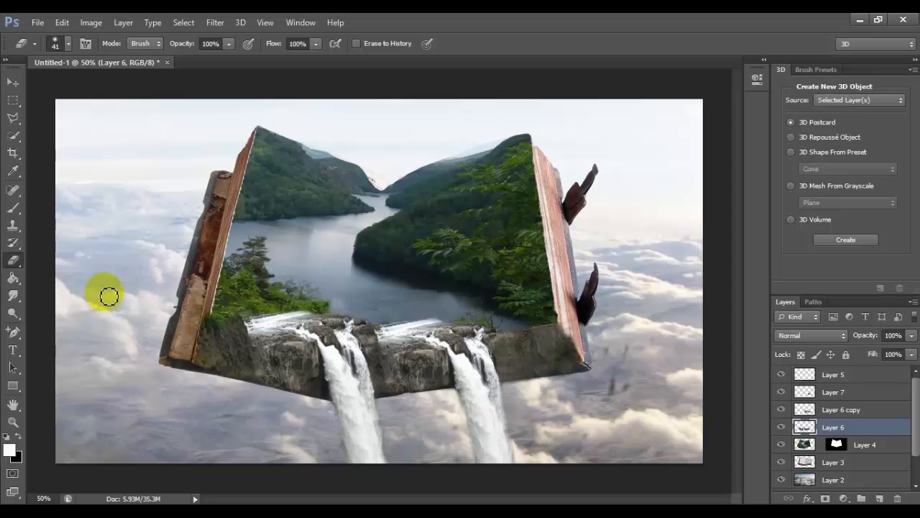
Open the waterfall_png_by_dbszabo1-d50y1dz.png image from the Downloads folder
{"action": "left_click", "coordinate": [13, 82]}
{"action": "left_click", "coordinate": [38, 22]}
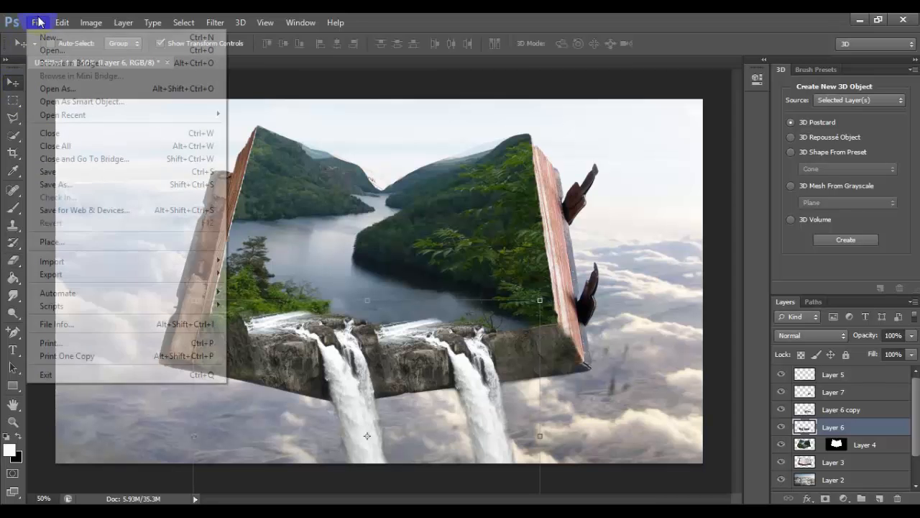
{"action": "left_click", "coordinate": [49, 51]}
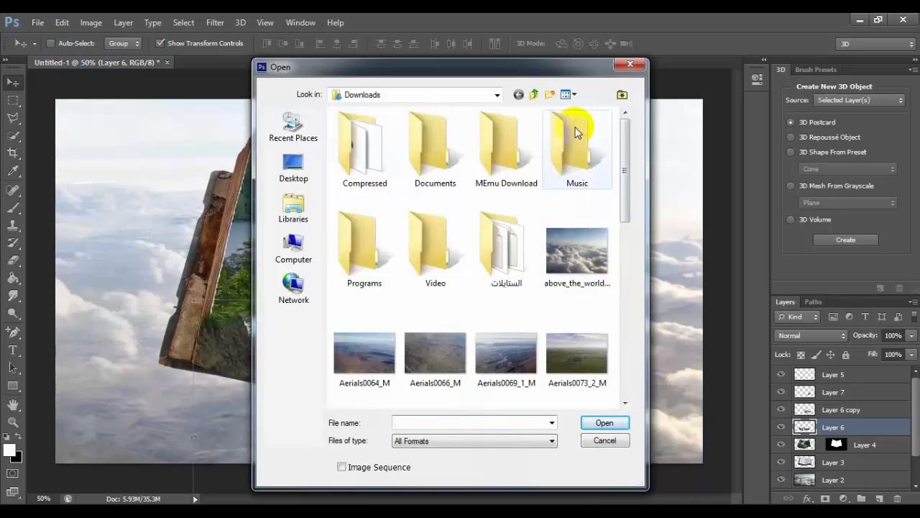
{"action": "left_click_drag", "start_coordinate": [623, 147], "coordinate": [632, 312]}
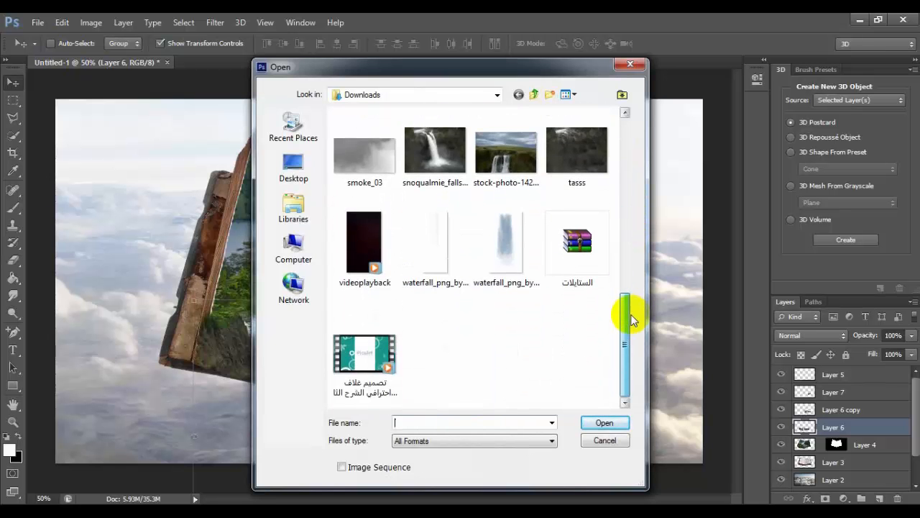
{"action": "double_click", "coordinate": [427, 253]}
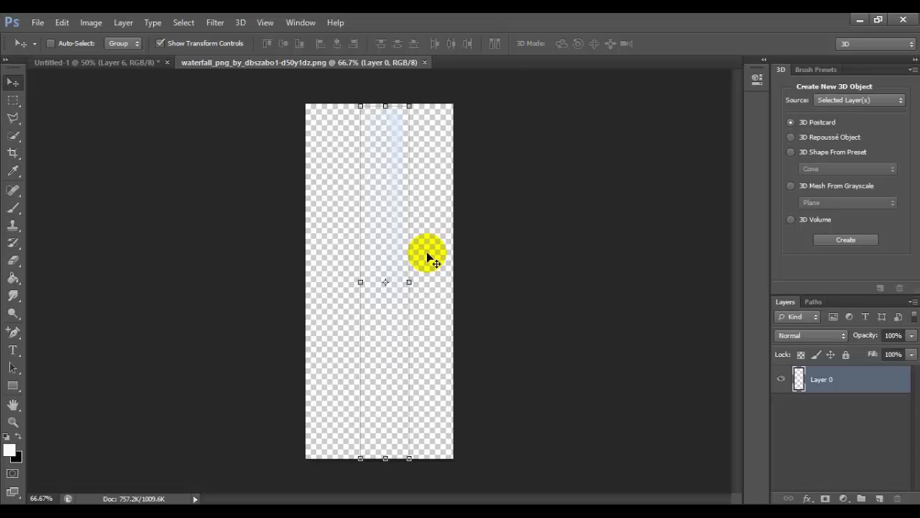
Copy the transparent waterfall layer into the book composite above Layer 6, placing it over the clouds at the book's left side
{"action": "left_click_drag", "start_coordinate": [340, 63], "coordinate": [365, 132]}
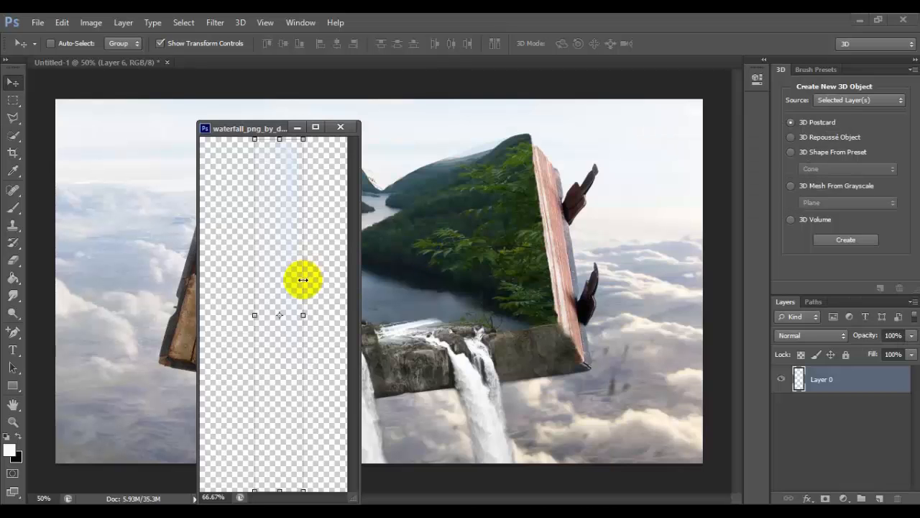
{"action": "left_click", "coordinate": [302, 280]}
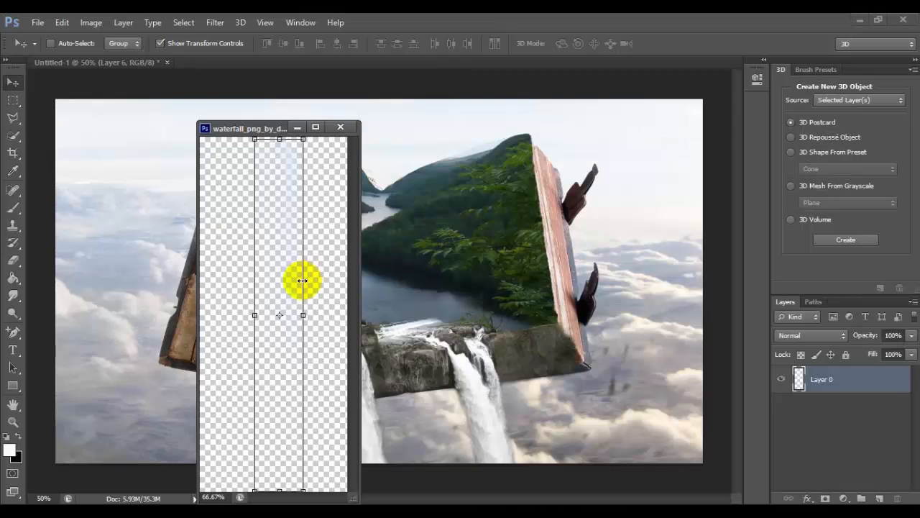
{"action": "left_click_drag", "start_coordinate": [275, 279], "coordinate": [147, 385]}
{"action": "key", "text": "Return"}
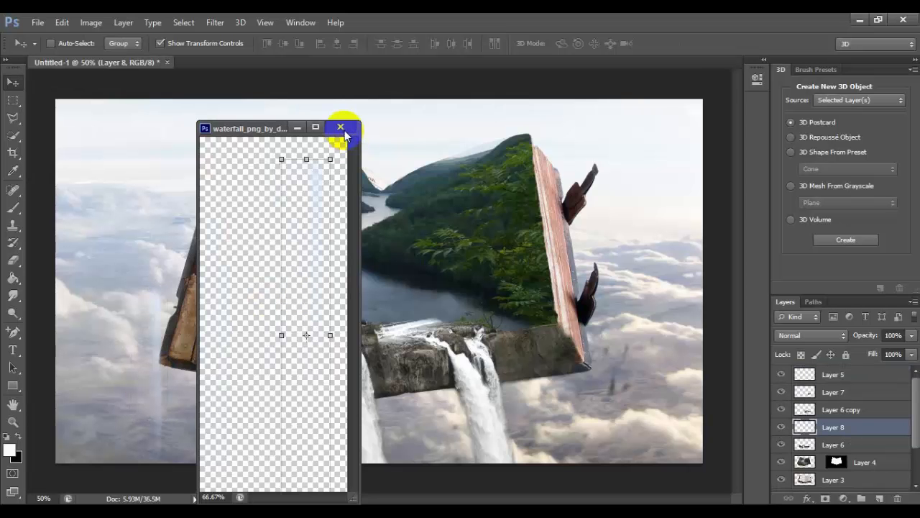
Close the waterfall source image without saving, and move the Layer 8 waterfall beneath the rocks beside the book's central waterfall
{"action": "left_click", "coordinate": [340, 128]}
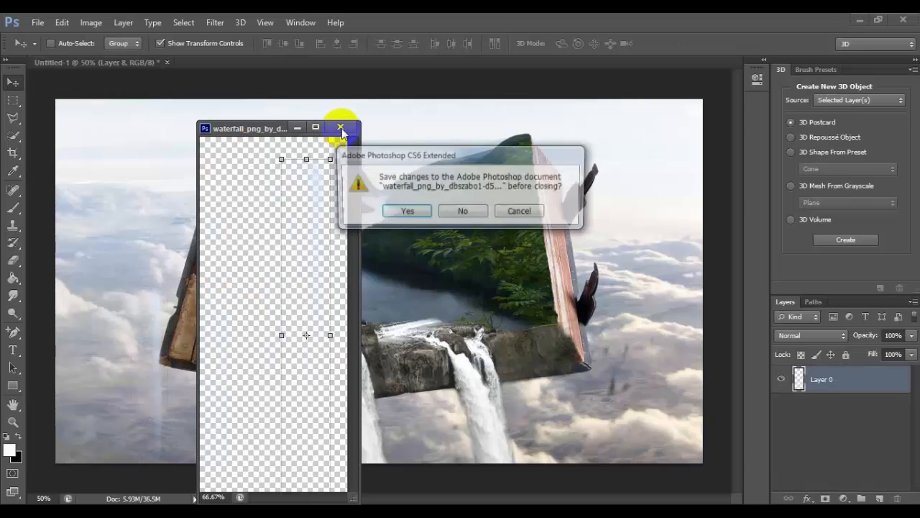
{"action": "left_click", "coordinate": [462, 213]}
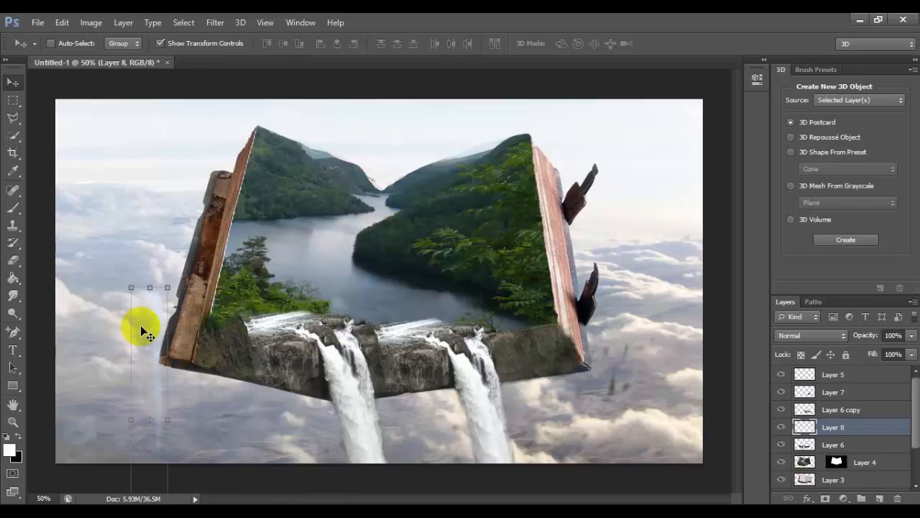
{"action": "left_click_drag", "start_coordinate": [140, 325], "coordinate": [300, 424]}
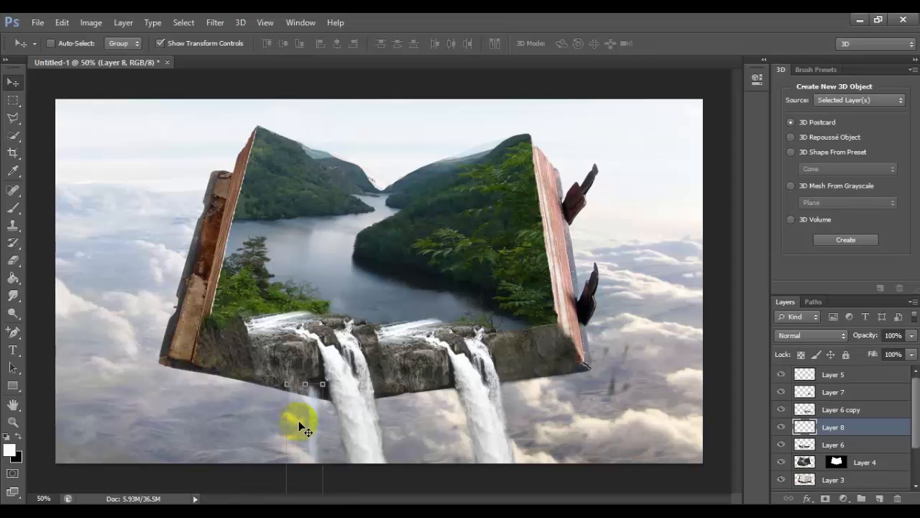
Duplicate the Layer 8 waterfall, place the copy over the rocks at the book's lower left, and narrow it to 84.71% width and 99.49% height
{"action": "key", "text": "ctrl+j"}
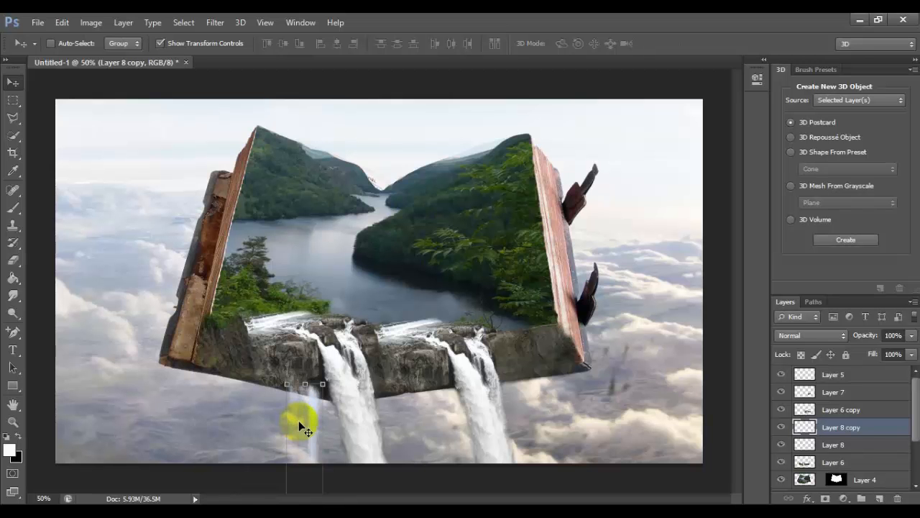
{"action": "left_click_drag", "start_coordinate": [305, 430], "coordinate": [271, 366]}
{"action": "key", "text": "Return"}
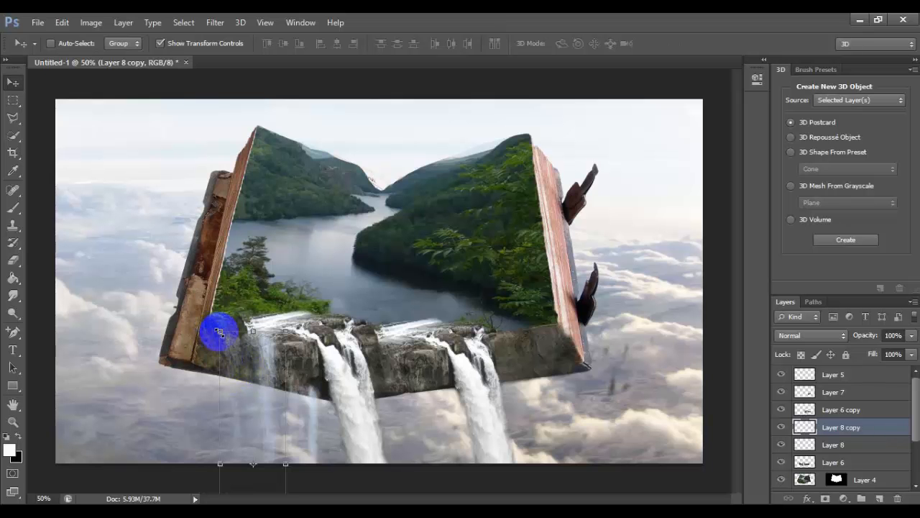
{"action": "left_click_drag", "start_coordinate": [220, 332], "coordinate": [229, 332]}
{"action": "double_click", "coordinate": [243, 385]}
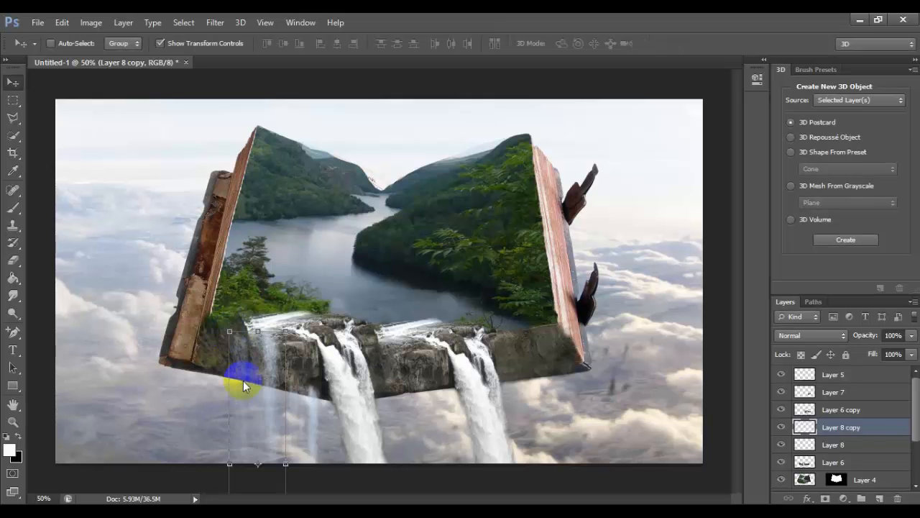
{"action": "left_click_drag", "start_coordinate": [239, 334], "coordinate": [249, 335]}
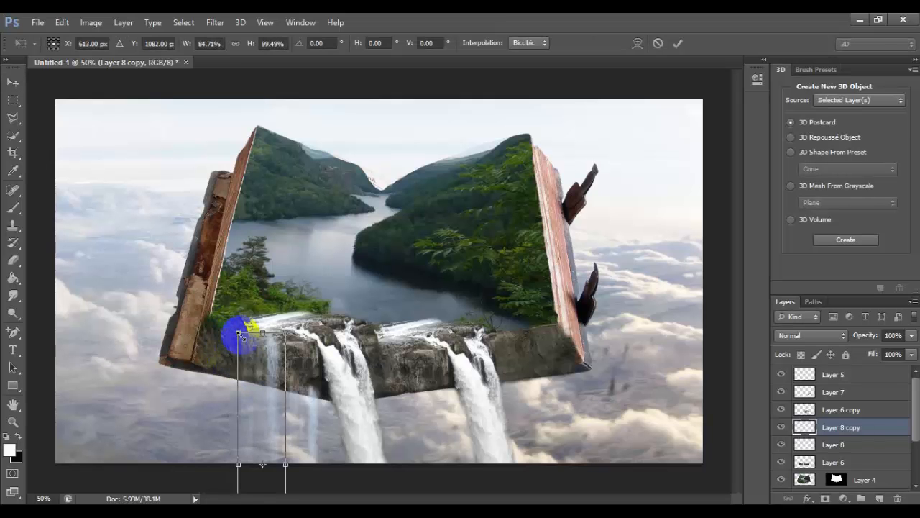
{"action": "double_click", "coordinate": [255, 357]}
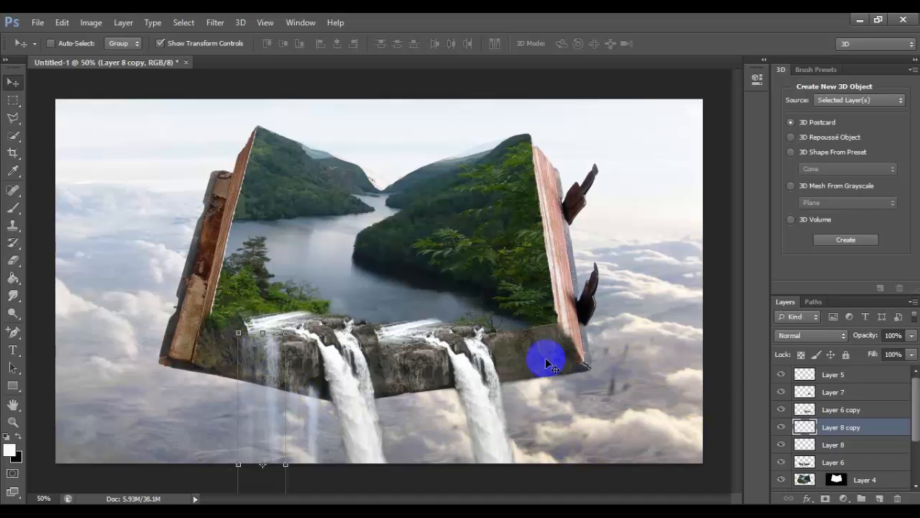
Erase the rock patch's leftover right edge on Layer 7 with a size 41 eraser
{"action": "left_click", "coordinate": [877, 411]}
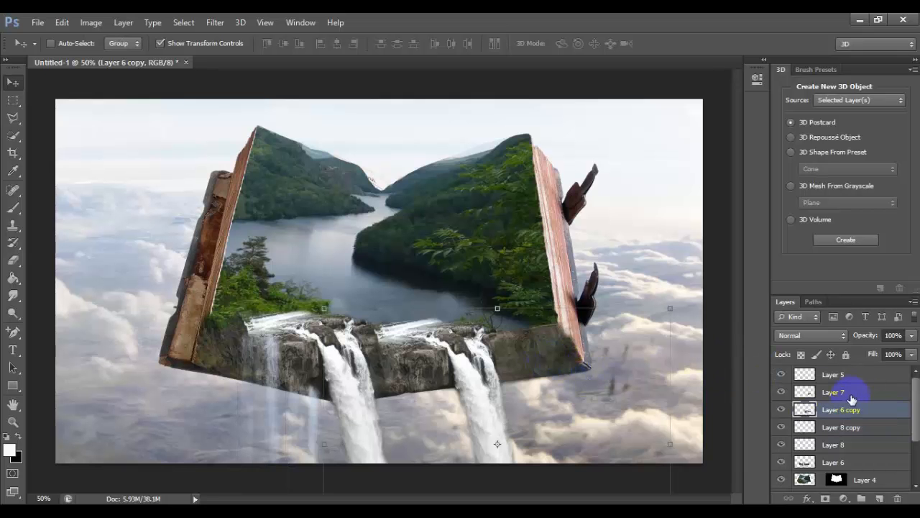
{"action": "left_click", "coordinate": [859, 393]}
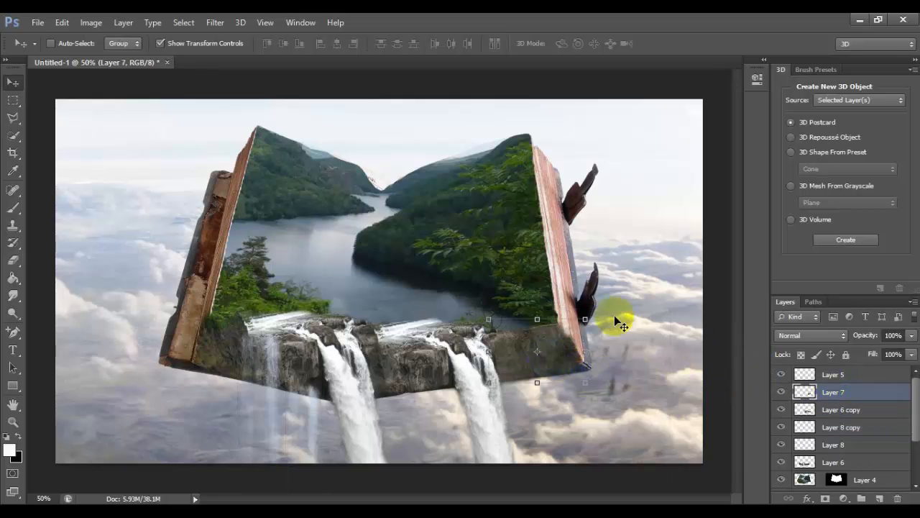
{"action": "left_click", "coordinate": [13, 260]}
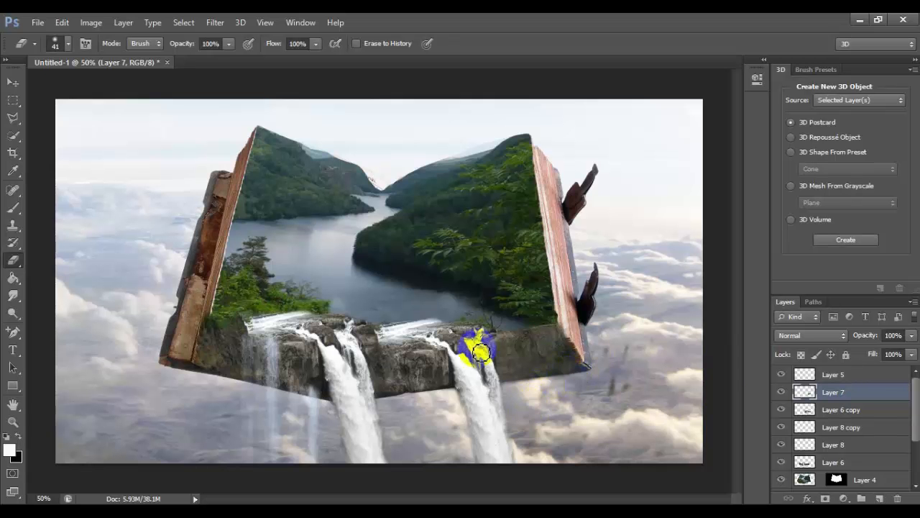
{"action": "left_click", "coordinate": [267, 270]}
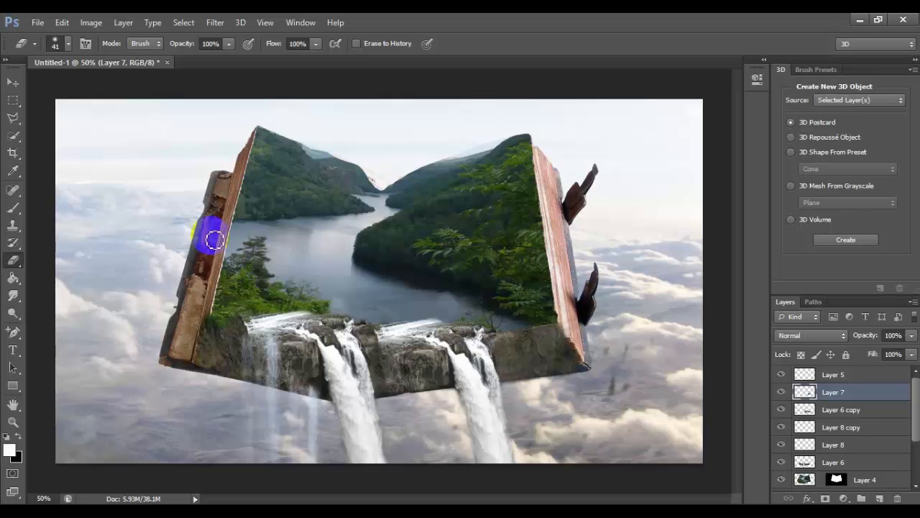
{"action": "left_click", "coordinate": [14, 85]}
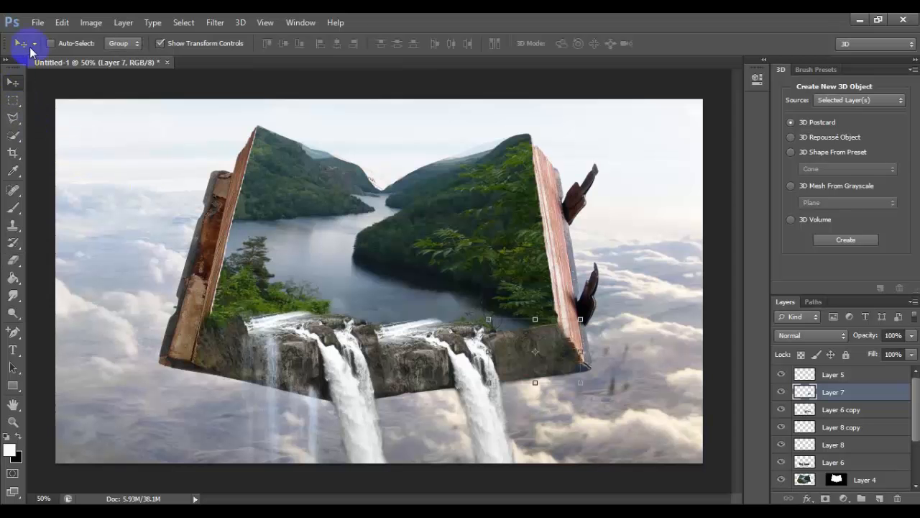
Open birds_two____png_stock_by_selunia-d4ymhu1.png from Downloads, copy its birds into the book composite above Layer 7, and close the source
{"action": "left_click", "coordinate": [37, 25]}
{"action": "left_click", "coordinate": [51, 49]}
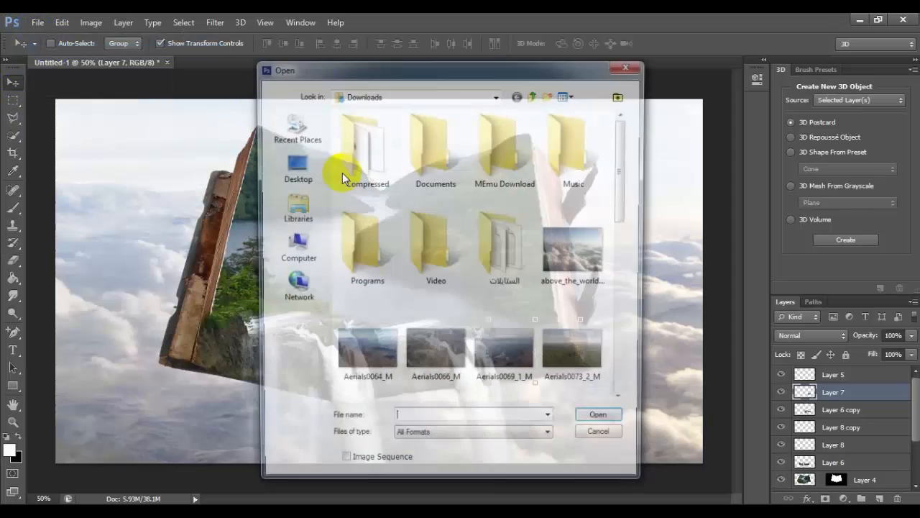
{"action": "left_click_drag", "start_coordinate": [622, 189], "coordinate": [641, 263]}
{"action": "double_click", "coordinate": [374, 206]}
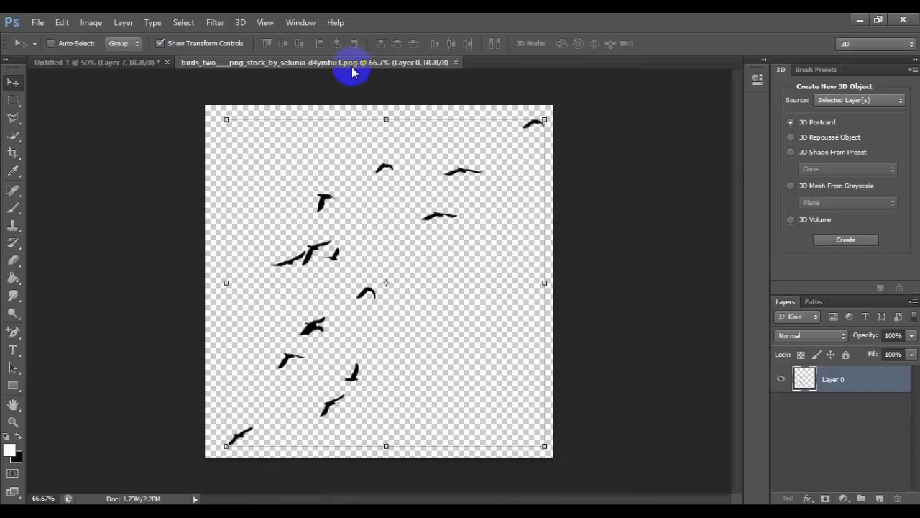
{"action": "left_click_drag", "start_coordinate": [353, 62], "coordinate": [353, 103]}
{"action": "left_click_drag", "start_coordinate": [505, 239], "coordinate": [572, 288]}
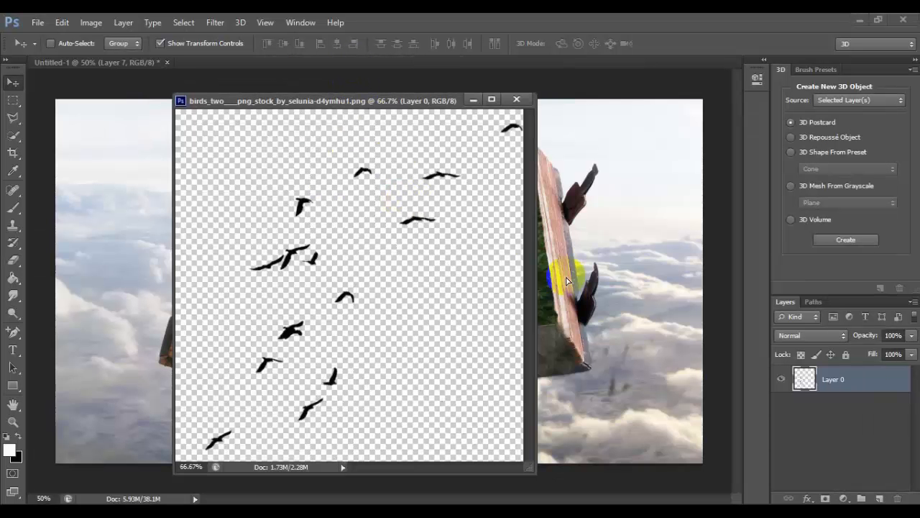
{"action": "left_click", "coordinate": [516, 100]}
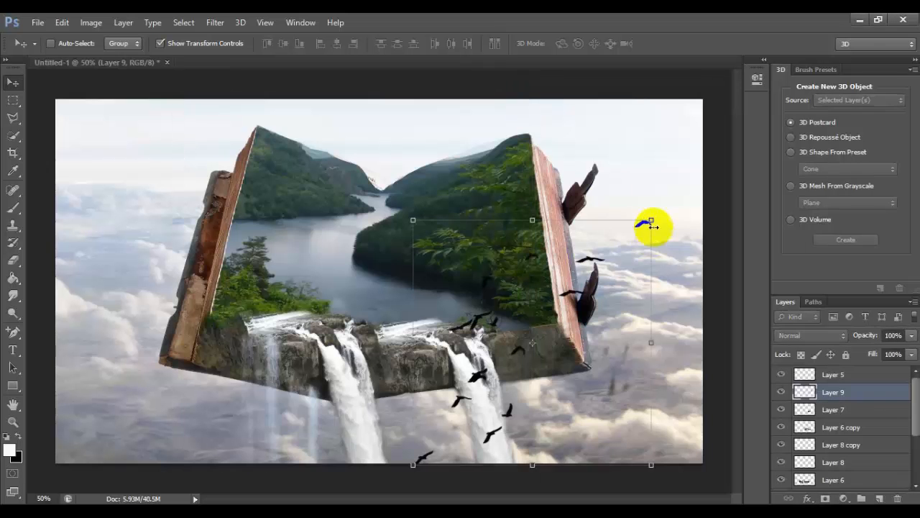
Shrink the bird flock and place it in the sky above the valley between the book's two mountains
{"action": "left_click_drag", "start_coordinate": [651, 220], "coordinate": [528, 386]}
{"action": "left_click_drag", "start_coordinate": [477, 421], "coordinate": [412, 135]}
{"action": "key", "text": "Return"}
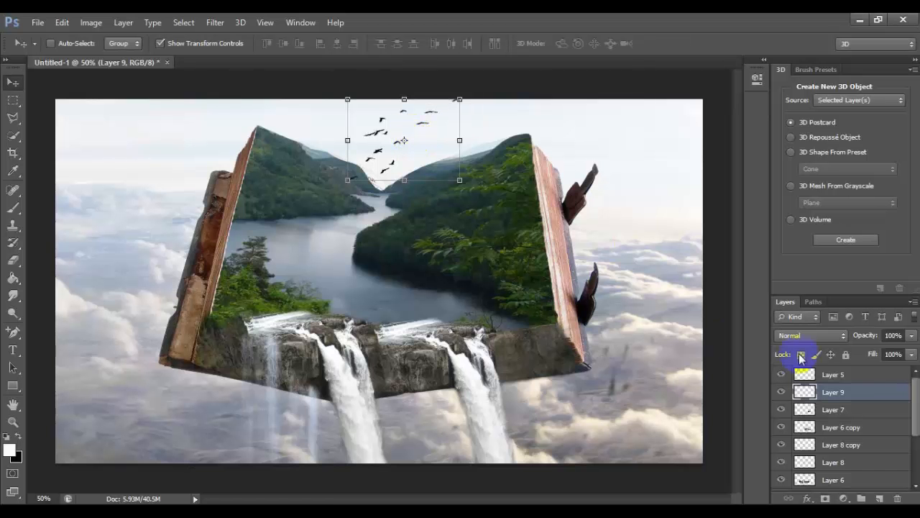
Move the birds layer between Layer 2 and Layer 1, and shrink the flock a little more above the valley
{"action": "scroll", "coordinate": [887, 448], "scroll_direction": "down", "scroll_amount": 4}
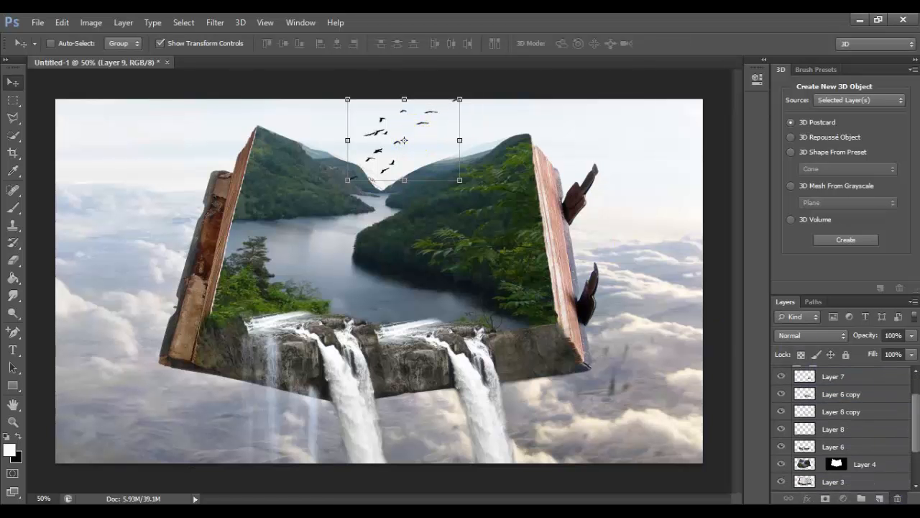
{"action": "mouse_move", "coordinate": [895, 467]}
{"action": "left_mouse_down"}
{"action": "mouse_move", "coordinate": [895, 448]}
{"action": "mouse_move", "coordinate": [894, 460]}
{"action": "left_mouse_up"}
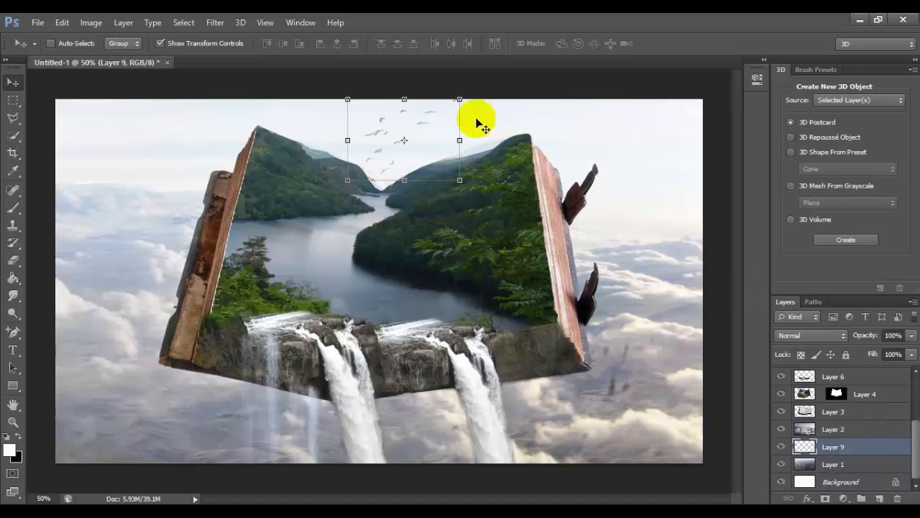
{"action": "left_click_drag", "start_coordinate": [459, 99], "coordinate": [426, 110]}
{"action": "left_click_drag", "start_coordinate": [407, 143], "coordinate": [412, 145]}
{"action": "key", "text": "Return"}
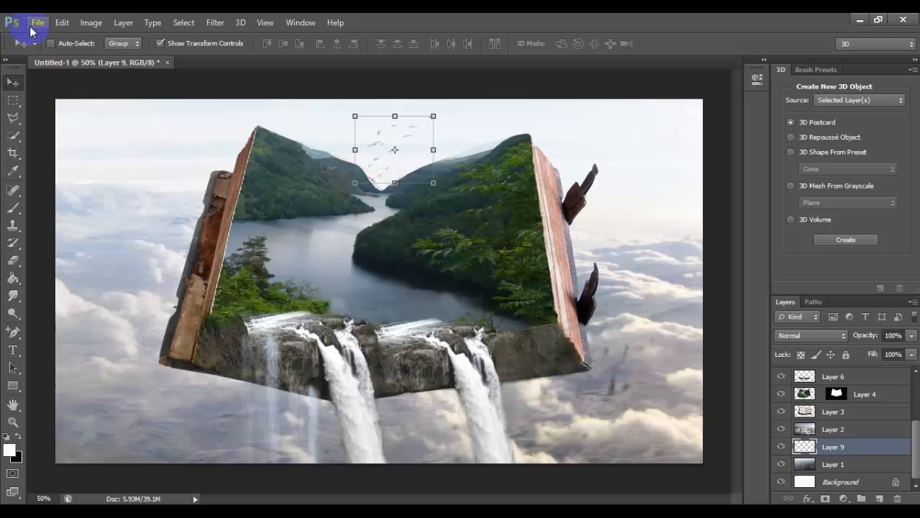
Duplicate the birds layer, and place an enlarged copy of the flock over the clouds below the book's lower left corner
{"action": "key", "text": "ctrl+j"}
{"action": "left_click_drag", "start_coordinate": [386, 144], "coordinate": [164, 405]}
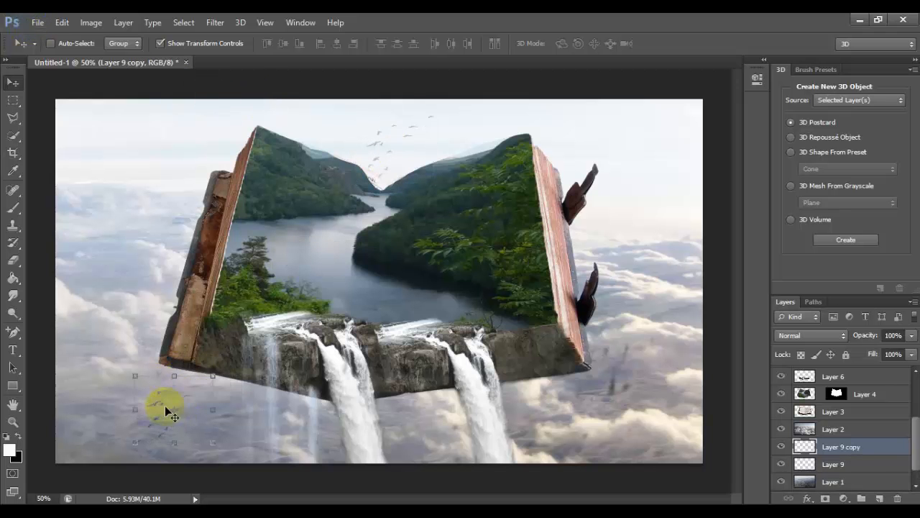
{"action": "left_click_drag", "start_coordinate": [213, 376], "coordinate": [198, 408]}
{"action": "key", "text": "Return"}
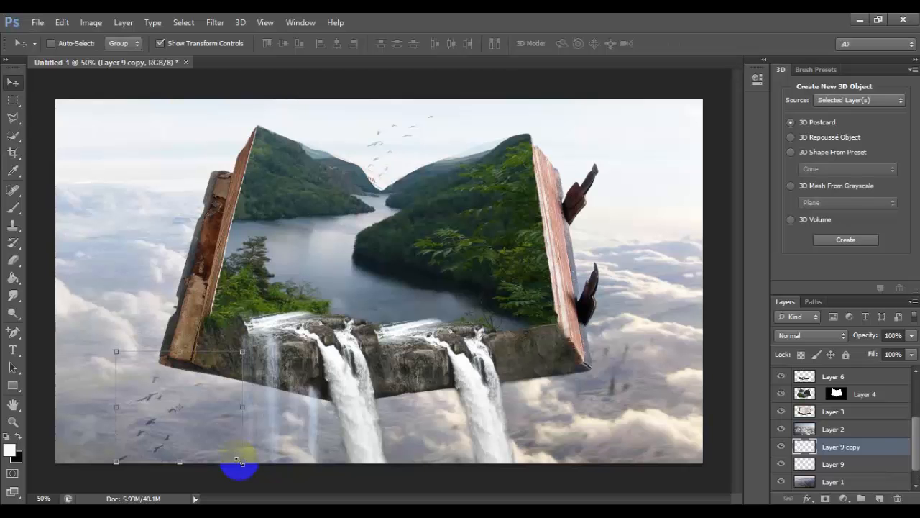
{"action": "left_click_drag", "start_coordinate": [238, 455], "coordinate": [237, 446]}
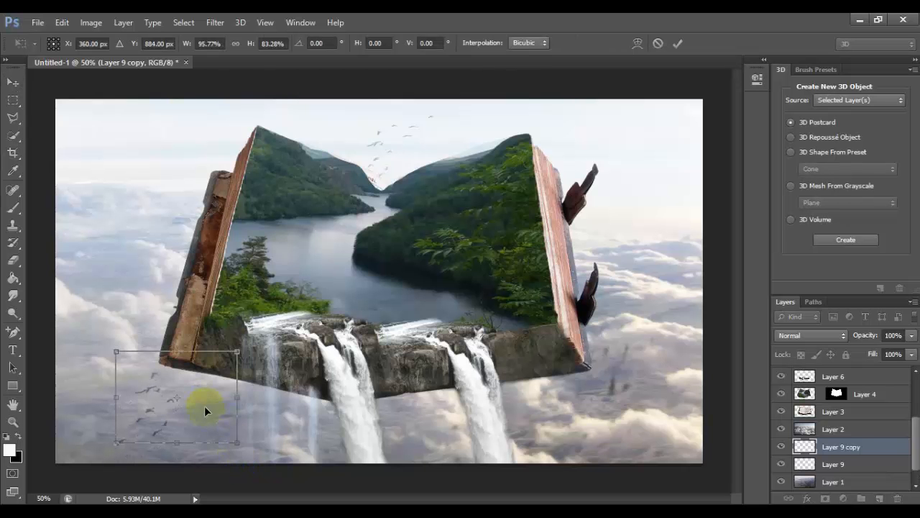
{"action": "left_click_drag", "start_coordinate": [204, 406], "coordinate": [195, 414]}
{"action": "key", "text": "Return"}
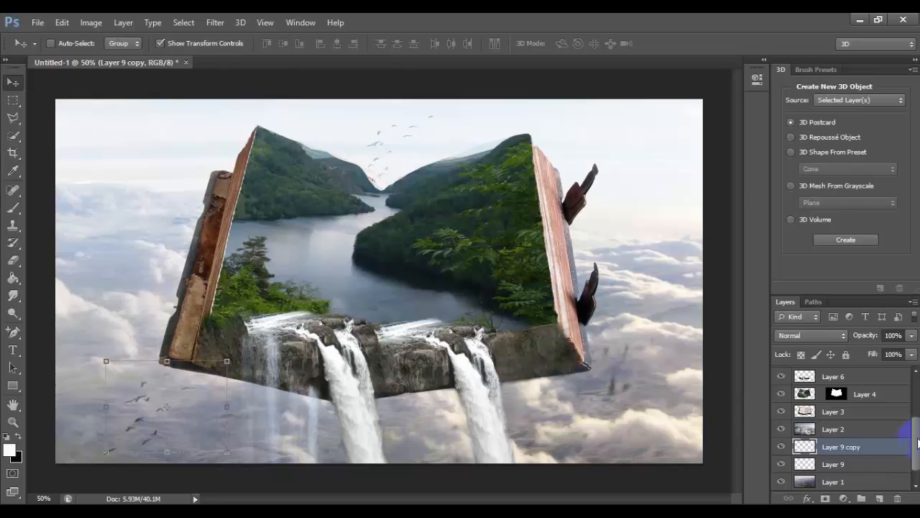
Open precute_hot_air_balloons_13_by_fairiegoodmother.png from Downloads, copy its balloons into the book composite below Layer 2, and close the source
{"action": "left_click_drag", "start_coordinate": [917, 442], "coordinate": [908, 377]}
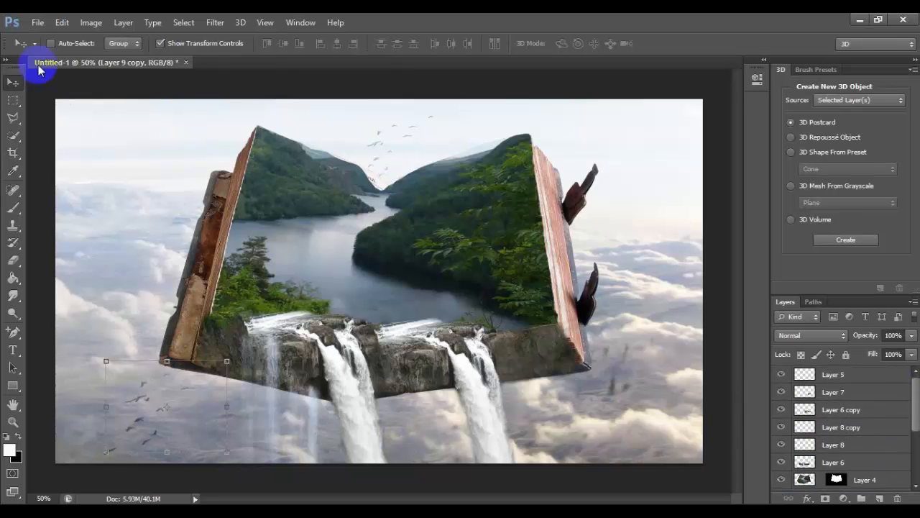
{"action": "left_click", "coordinate": [37, 23]}
{"action": "left_click", "coordinate": [51, 49]}
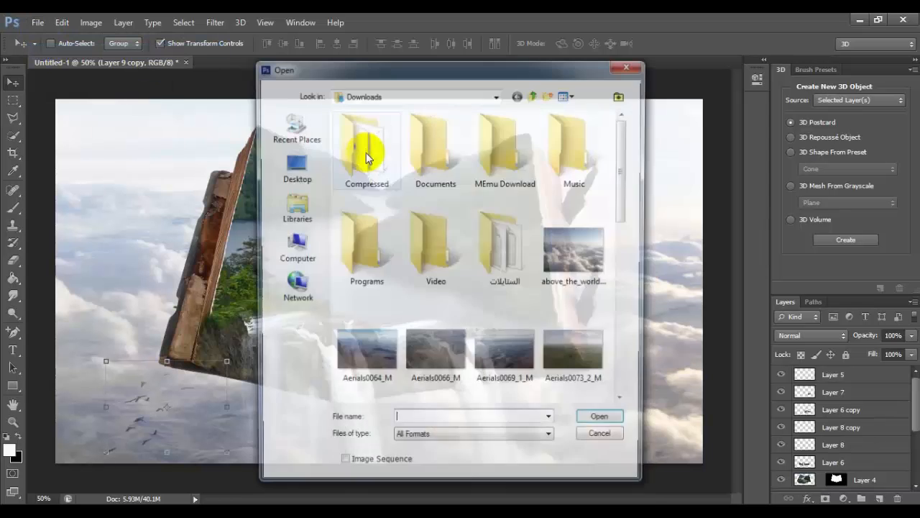
{"action": "left_click_drag", "start_coordinate": [625, 166], "coordinate": [638, 241]}
{"action": "left_click", "coordinate": [511, 285]}
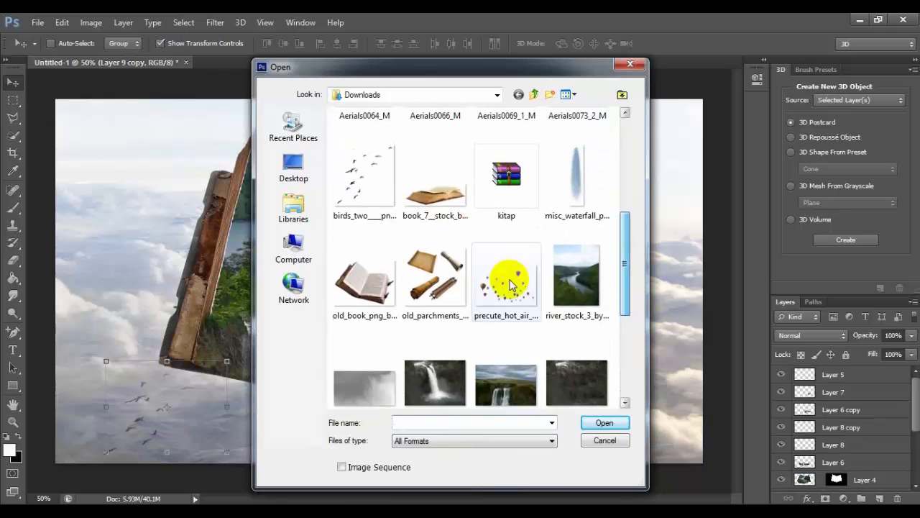
{"action": "double_click", "coordinate": [510, 283]}
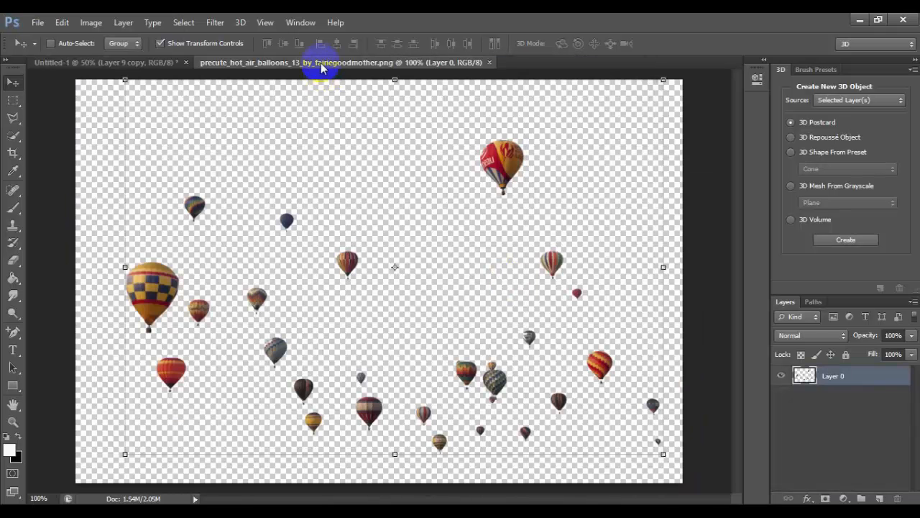
{"action": "left_click_drag", "start_coordinate": [321, 69], "coordinate": [353, 127]}
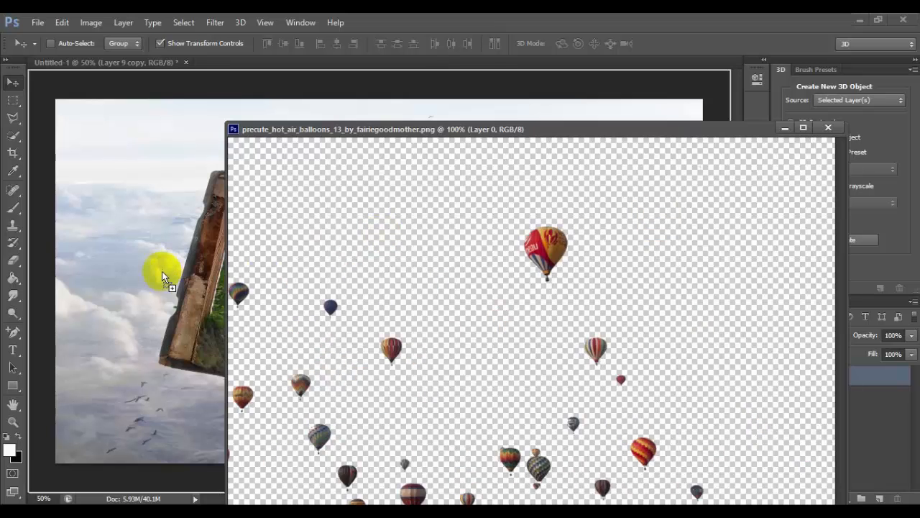
{"action": "left_click_drag", "start_coordinate": [162, 273], "coordinate": [162, 272]}
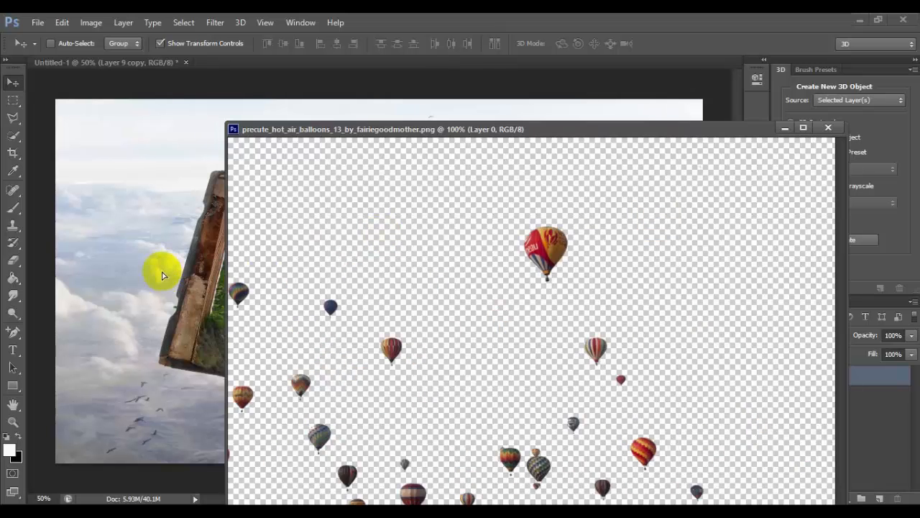
{"action": "left_click", "coordinate": [826, 129]}
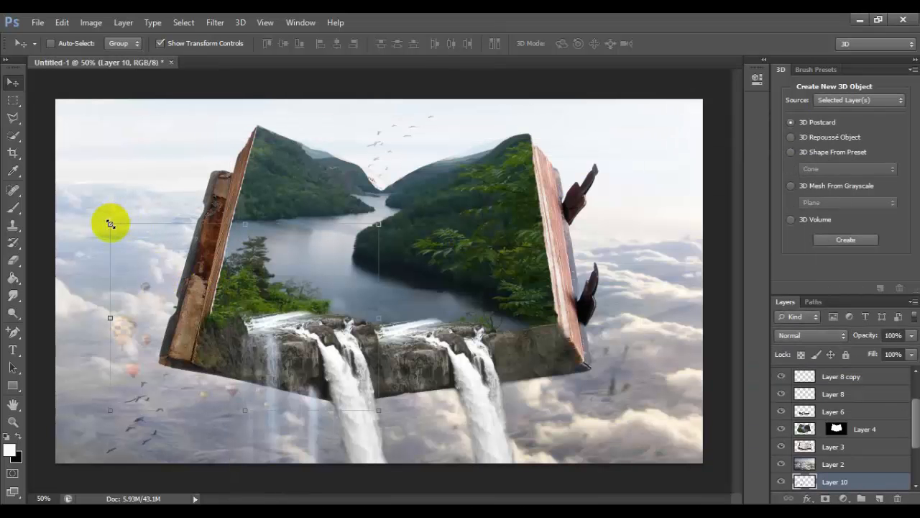
Scale the hot air balloons to about 41% width and 52% height, and place them over the clouds left of the book
{"action": "left_click_drag", "start_coordinate": [110, 223], "coordinate": [213, 296]}
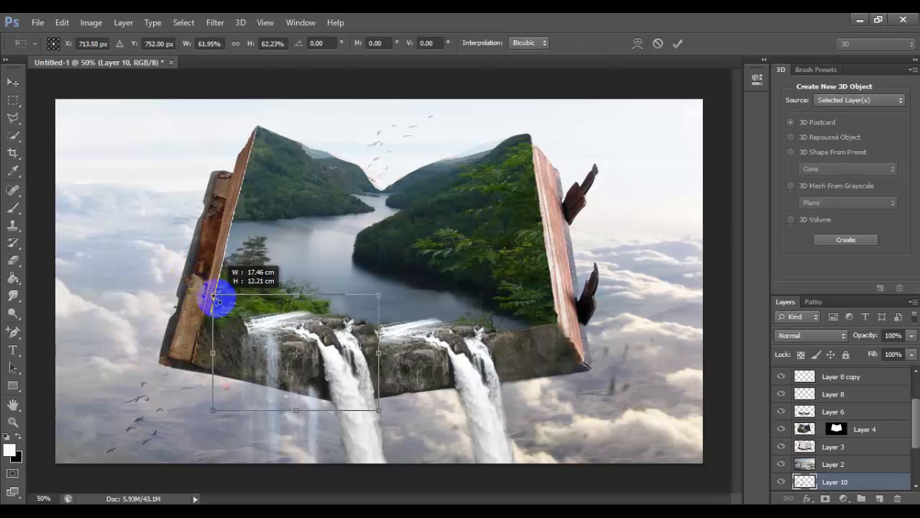
{"action": "left_click_drag", "start_coordinate": [257, 319], "coordinate": [115, 189]}
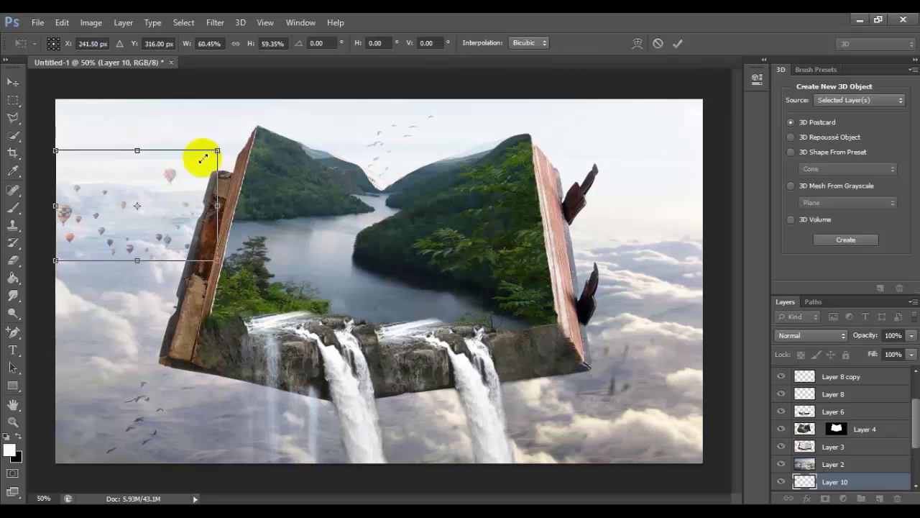
{"action": "left_click_drag", "start_coordinate": [203, 158], "coordinate": [165, 169]}
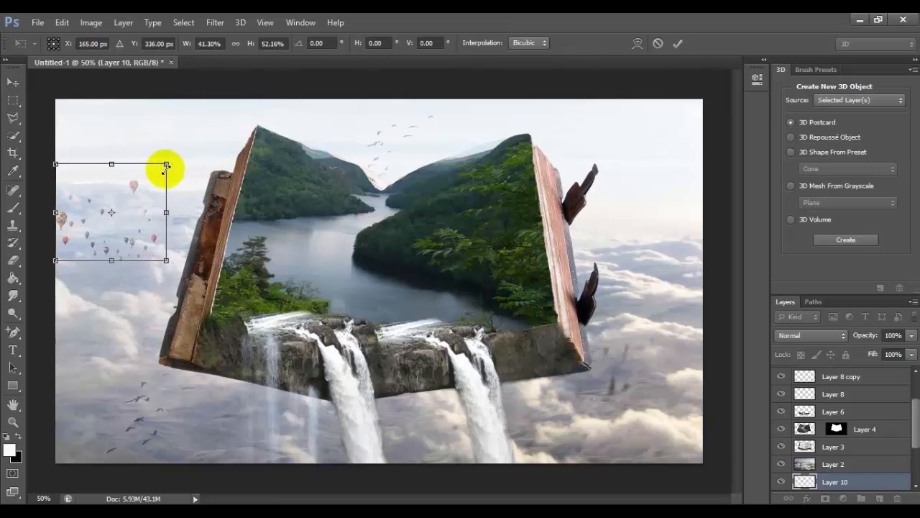
{"action": "left_click_drag", "start_coordinate": [134, 212], "coordinate": [141, 268]}
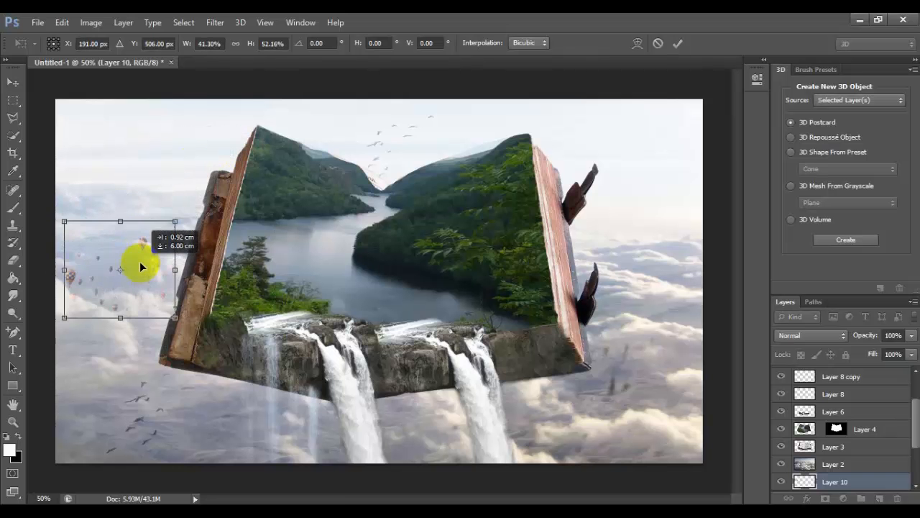
{"action": "key", "text": "Return"}
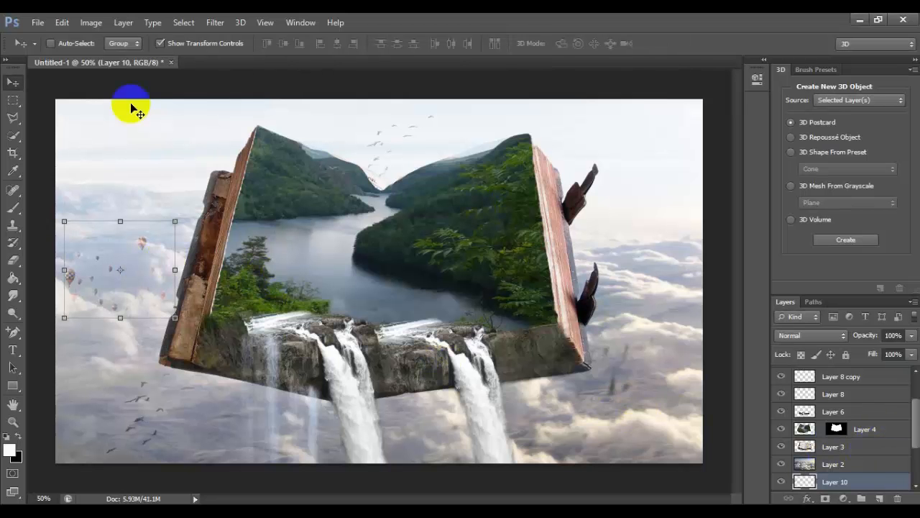
Open smoke_03.png from Downloads, copy its smoke into the book composite, and close the source image
{"action": "left_click", "coordinate": [37, 22]}
{"action": "left_click", "coordinate": [53, 50]}
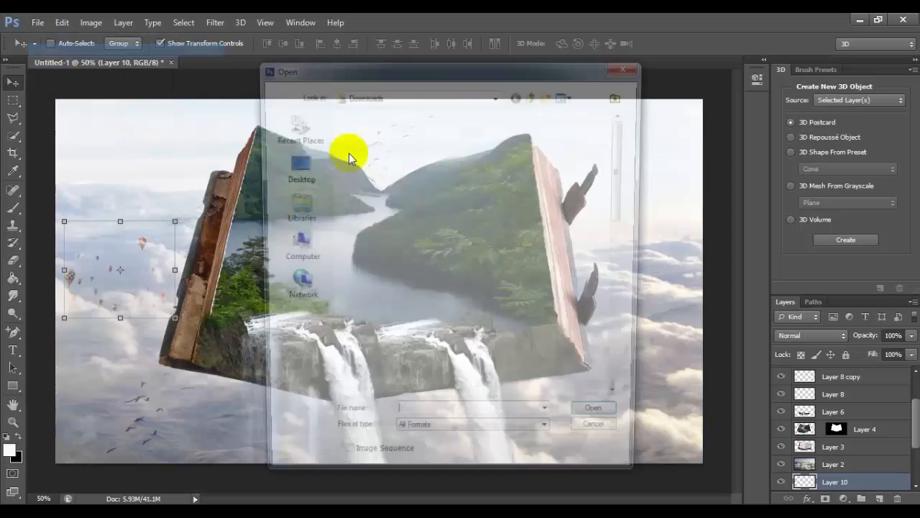
{"action": "left_click_drag", "start_coordinate": [632, 166], "coordinate": [640, 280]}
{"action": "left_click", "coordinate": [366, 331]}
{"action": "double_click", "coordinate": [366, 331]}
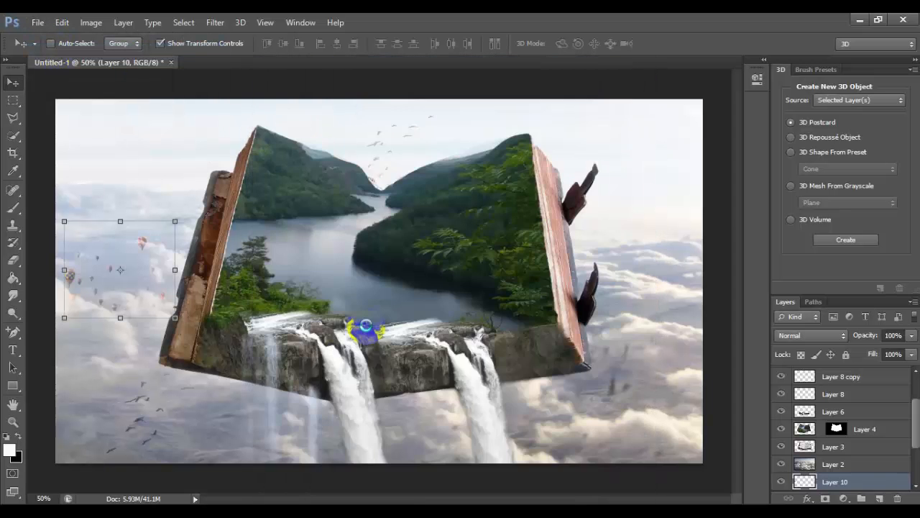
{"action": "left_click_drag", "start_coordinate": [242, 63], "coordinate": [279, 147]}
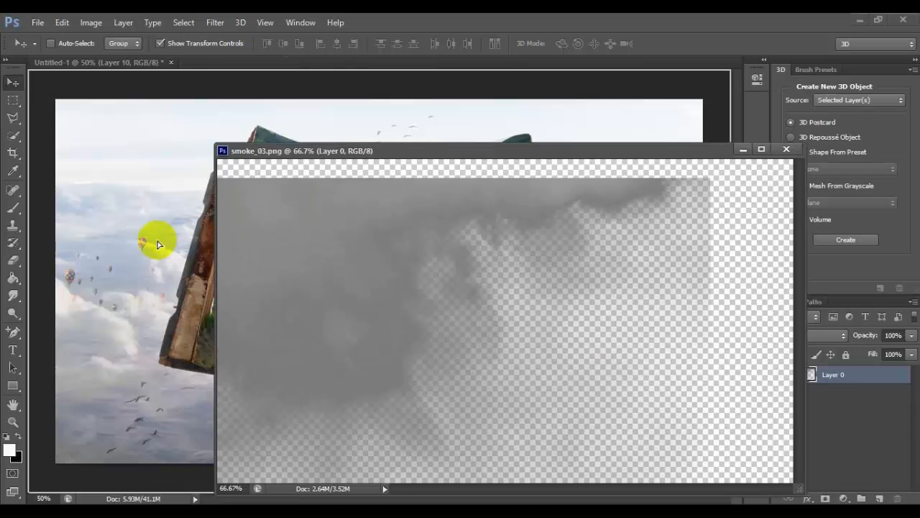
{"action": "left_click_drag", "start_coordinate": [157, 244], "coordinate": [157, 244]}
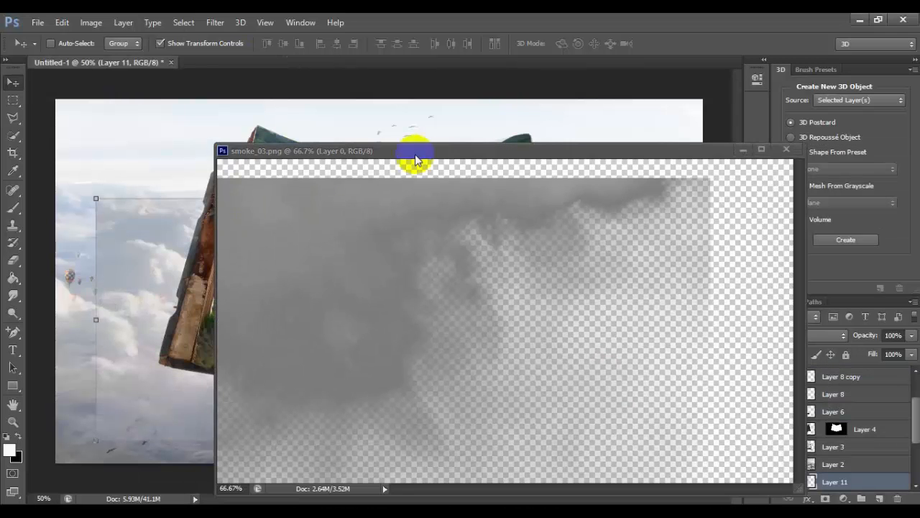
{"action": "left_click", "coordinate": [786, 150]}
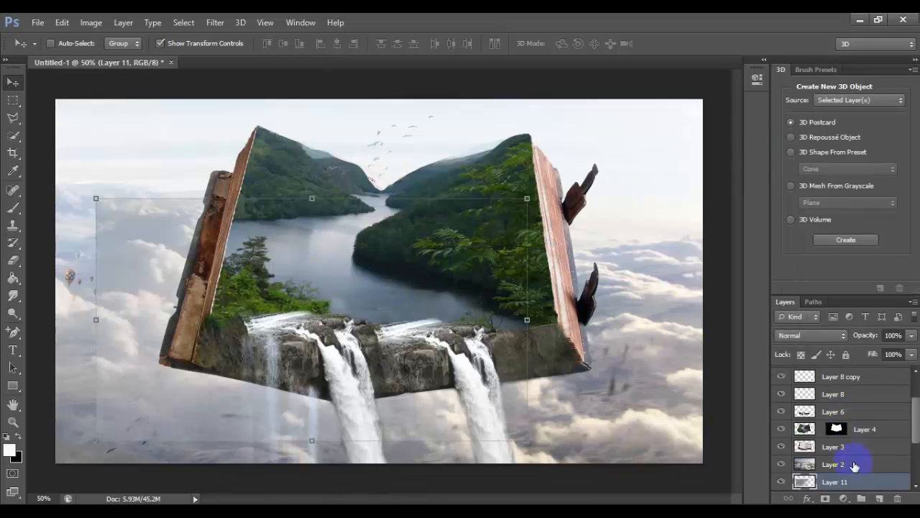
Move the smoke layer above Layer 5, align it with the canvas's upper left corner, and enlarge it to about 123% by 150%
{"action": "left_click_drag", "start_coordinate": [859, 482], "coordinate": [876, 370]}
{"action": "left_click_drag", "start_coordinate": [402, 320], "coordinate": [348, 215]}
{"action": "left_click_drag", "start_coordinate": [541, 414], "coordinate": [586, 463]}
{"action": "double_click", "coordinate": [434, 400]}
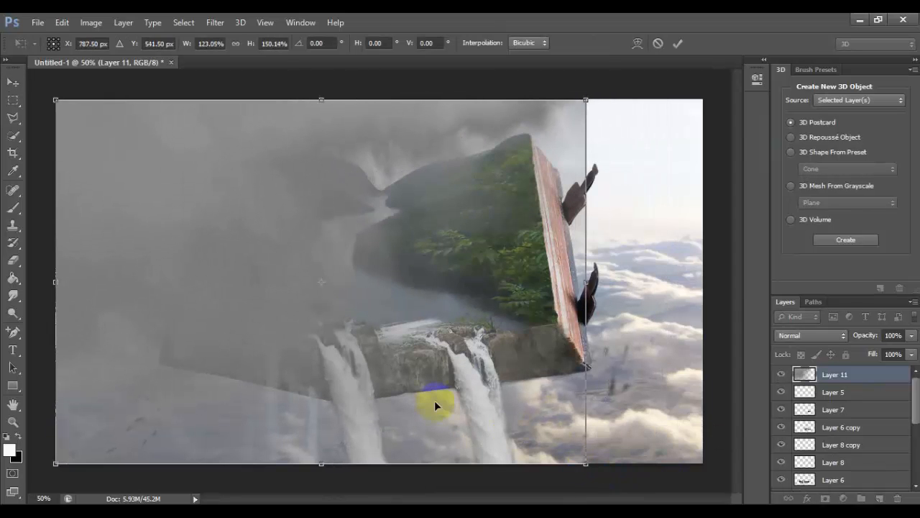
Try the Lighten blend mode on the smoke layer, and settle on Screen
{"action": "left_click", "coordinate": [845, 341]}
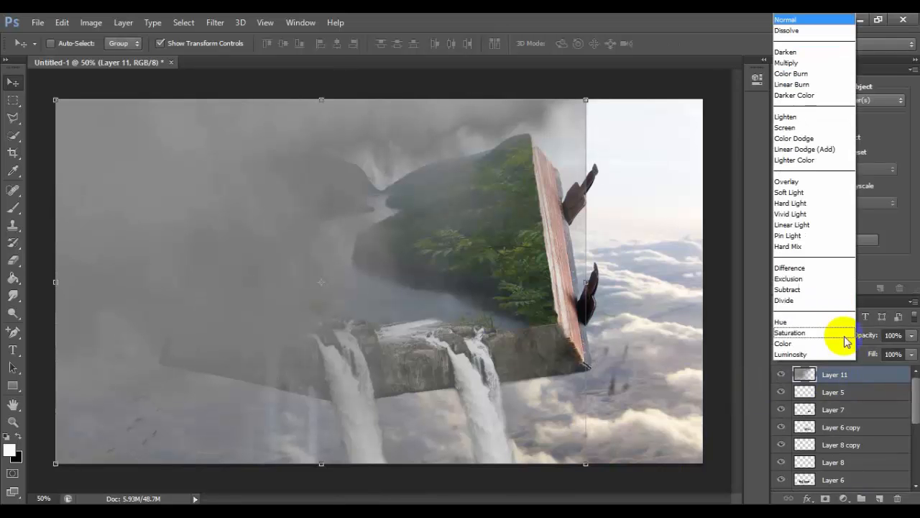
{"action": "left_click", "coordinate": [808, 121]}
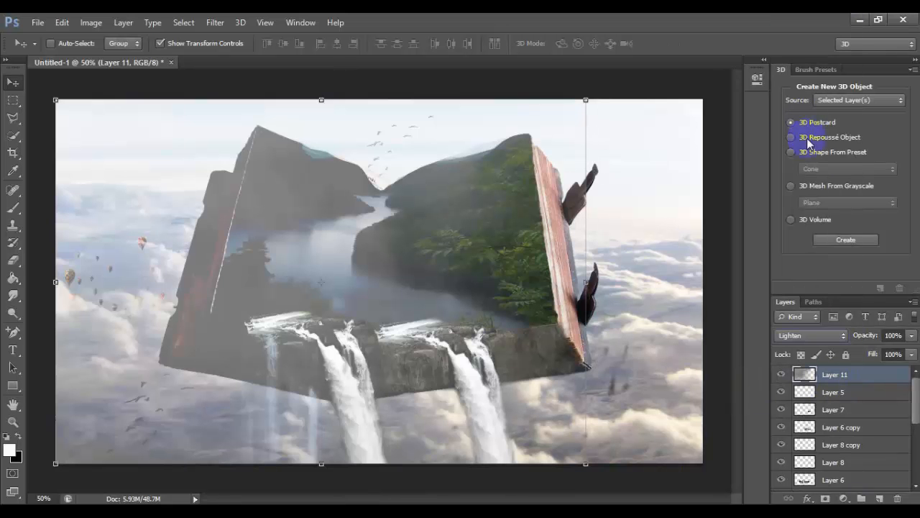
{"action": "left_click", "coordinate": [848, 338]}
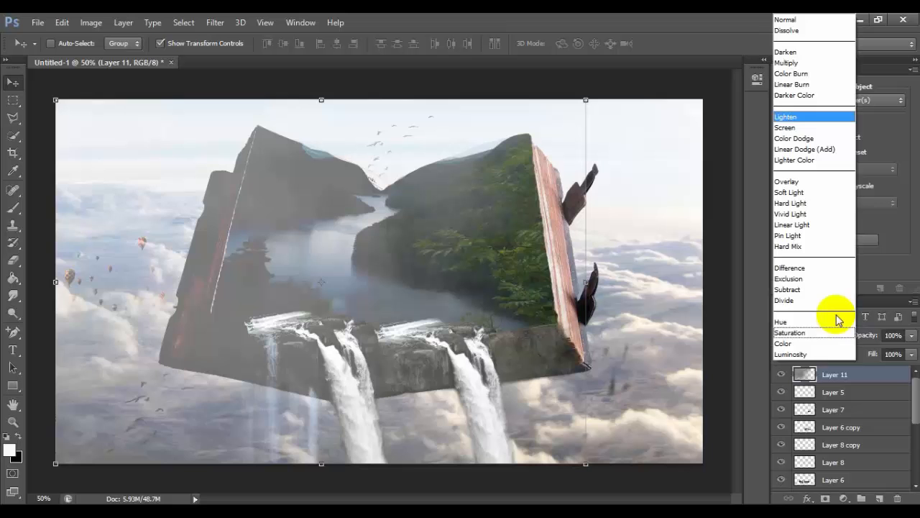
{"action": "left_click", "coordinate": [807, 128]}
{"action": "left_click", "coordinate": [469, 292]}
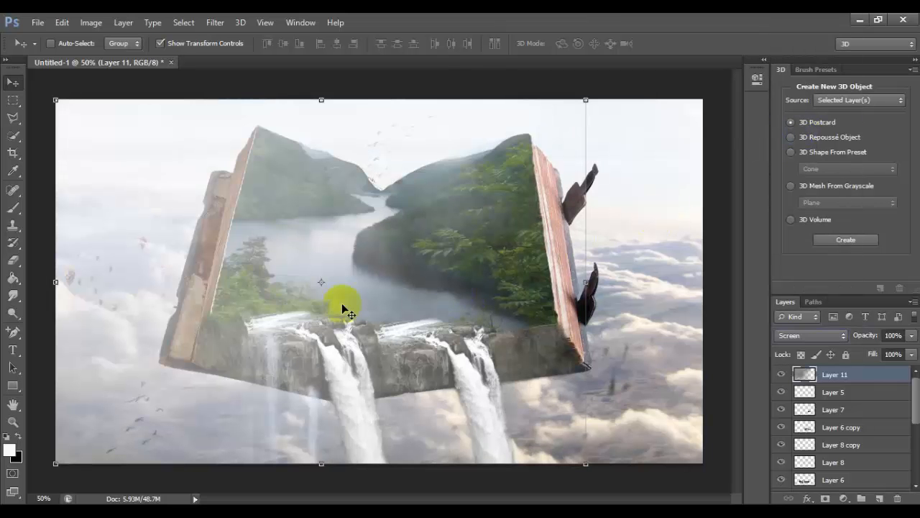
Erase the smoke over the book's mountains and river with a soft 87 px eraser at 0% hardness
{"action": "left_click", "coordinate": [33, 235]}
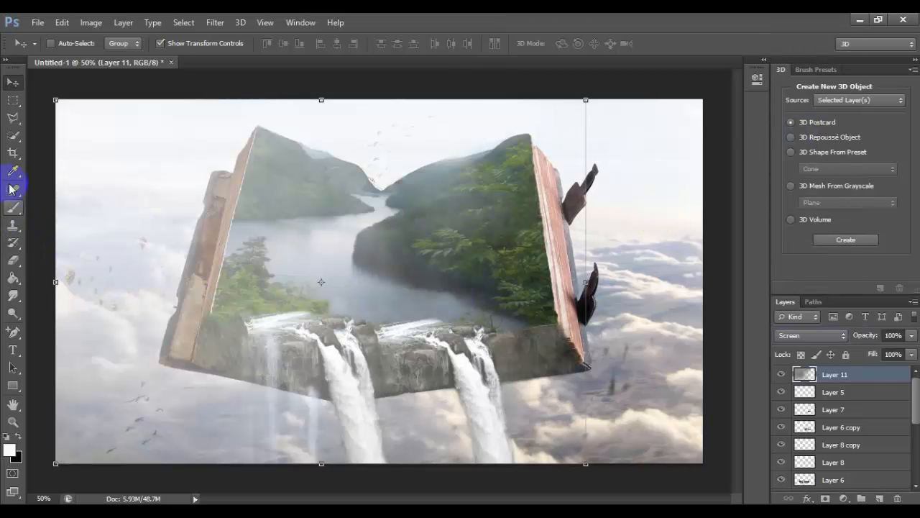
{"action": "left_click", "coordinate": [13, 260]}
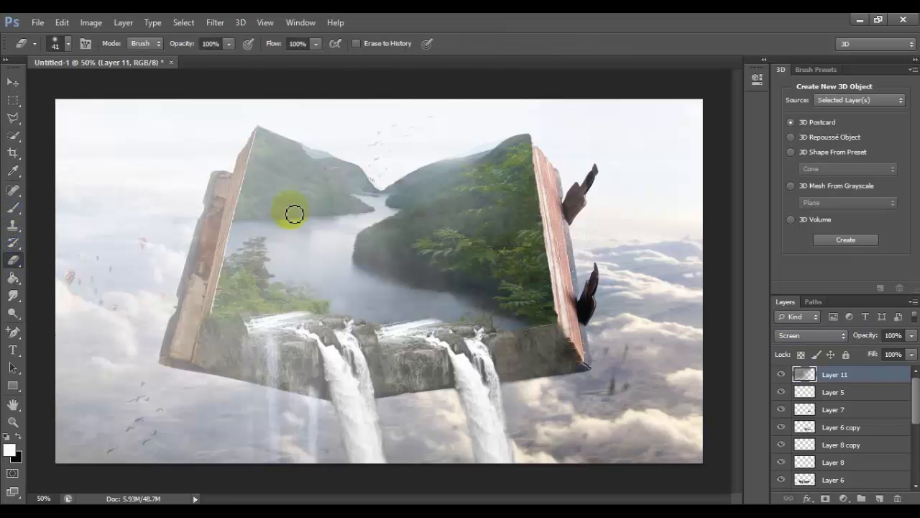
{"action": "right_click", "coordinate": [480, 196]}
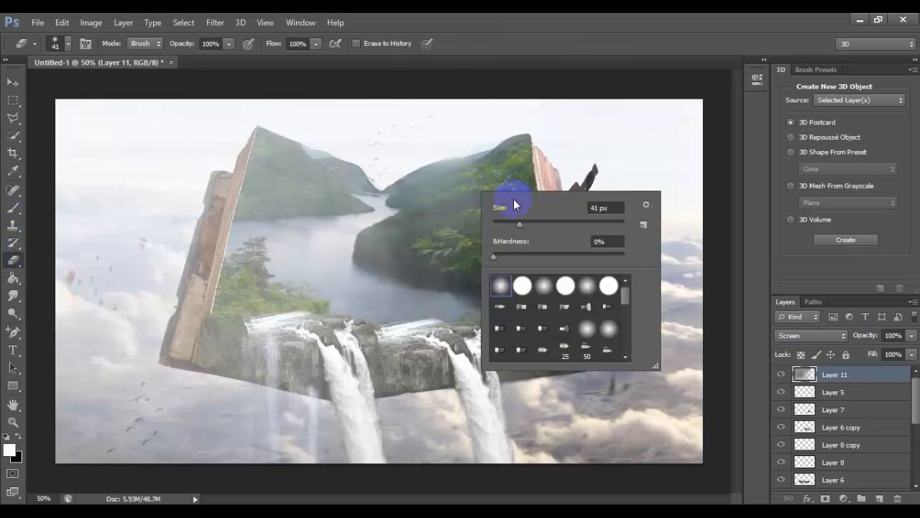
{"action": "left_click", "coordinate": [550, 223]}
{"action": "left_click_drag", "start_coordinate": [482, 131], "coordinate": [478, 233]}
{"action": "left_click_drag", "start_coordinate": [509, 123], "coordinate": [476, 246]}
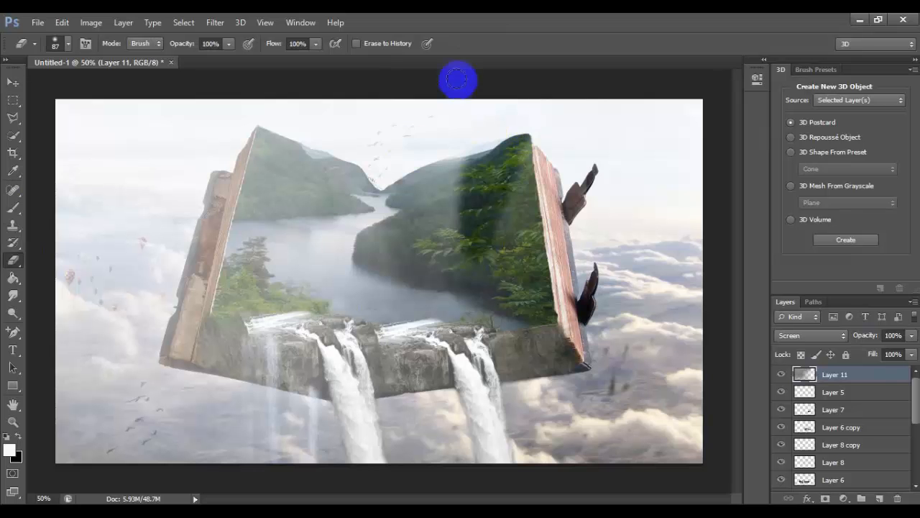
{"action": "mouse_move", "coordinate": [458, 79]}
{"action": "left_mouse_down"}
{"action": "mouse_move", "coordinate": [338, 179]}
{"action": "mouse_move", "coordinate": [323, 144]}
{"action": "mouse_move", "coordinate": [267, 128]}
{"action": "mouse_move", "coordinate": [232, 234]}
{"action": "mouse_move", "coordinate": [260, 309]}
{"action": "mouse_move", "coordinate": [504, 311]}
{"action": "mouse_move", "coordinate": [530, 294]}
{"action": "mouse_move", "coordinate": [499, 273]}
{"action": "mouse_move", "coordinate": [516, 293]}
{"action": "mouse_move", "coordinate": [503, 278]}
{"action": "mouse_move", "coordinate": [369, 277]}
{"action": "mouse_move", "coordinate": [453, 184]}
{"action": "mouse_move", "coordinate": [499, 165]}
{"action": "mouse_move", "coordinate": [511, 169]}
{"action": "mouse_move", "coordinate": [502, 258]}
{"action": "left_mouse_up"}
{"action": "mouse_move", "coordinate": [393, 253]}
{"action": "left_mouse_down"}
{"action": "mouse_move", "coordinate": [423, 82]}
{"action": "mouse_move", "coordinate": [448, 62]}
{"action": "mouse_move", "coordinate": [389, 213]}
{"action": "mouse_move", "coordinate": [450, 168]}
{"action": "mouse_move", "coordinate": [372, 276]}
{"action": "mouse_move", "coordinate": [309, 276]}
{"action": "mouse_move", "coordinate": [314, 269]}
{"action": "mouse_move", "coordinate": [299, 290]}
{"action": "mouse_move", "coordinate": [304, 299]}
{"action": "mouse_move", "coordinate": [353, 222]}
{"action": "mouse_move", "coordinate": [312, 185]}
{"action": "mouse_move", "coordinate": [257, 206]}
{"action": "mouse_move", "coordinate": [301, 166]}
{"action": "mouse_move", "coordinate": [345, 202]}
{"action": "left_mouse_up"}
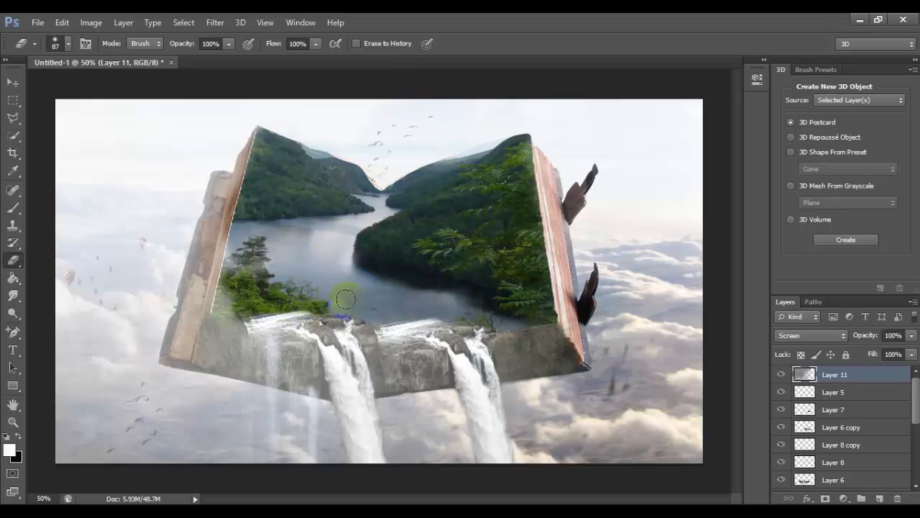
Erase the smoke over the foliage beside the left waterfall and along the book's left cover and page edge
{"action": "left_click_drag", "start_coordinate": [345, 299], "coordinate": [246, 300]}
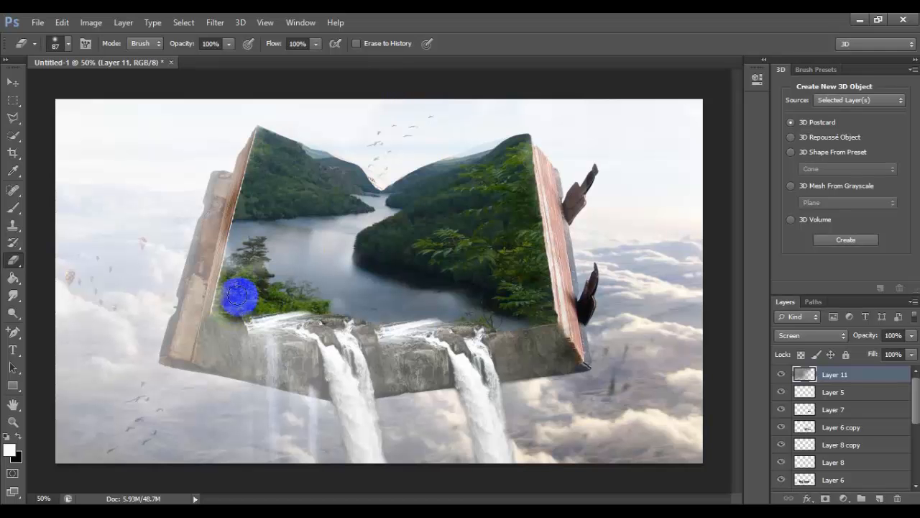
{"action": "mouse_move", "coordinate": [233, 309]}
{"action": "left_mouse_down"}
{"action": "mouse_move", "coordinate": [261, 309]}
{"action": "mouse_move", "coordinate": [238, 303]}
{"action": "mouse_move", "coordinate": [285, 294]}
{"action": "mouse_move", "coordinate": [252, 293]}
{"action": "mouse_move", "coordinate": [393, 294]}
{"action": "mouse_move", "coordinate": [535, 309]}
{"action": "mouse_move", "coordinate": [478, 312]}
{"action": "mouse_move", "coordinate": [534, 299]}
{"action": "mouse_move", "coordinate": [574, 317]}
{"action": "mouse_move", "coordinate": [388, 277]}
{"action": "mouse_move", "coordinate": [476, 284]}
{"action": "mouse_move", "coordinate": [282, 291]}
{"action": "left_mouse_up"}
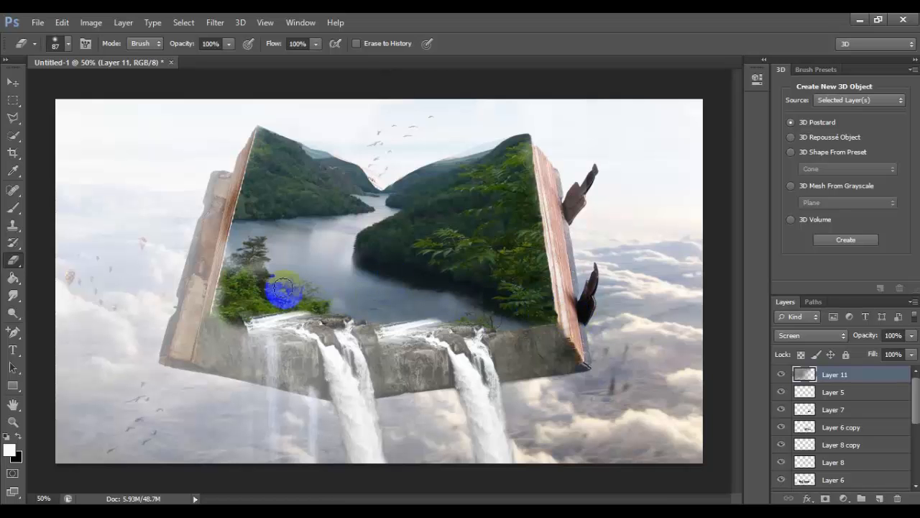
{"action": "left_click_drag", "start_coordinate": [261, 133], "coordinate": [254, 197]}
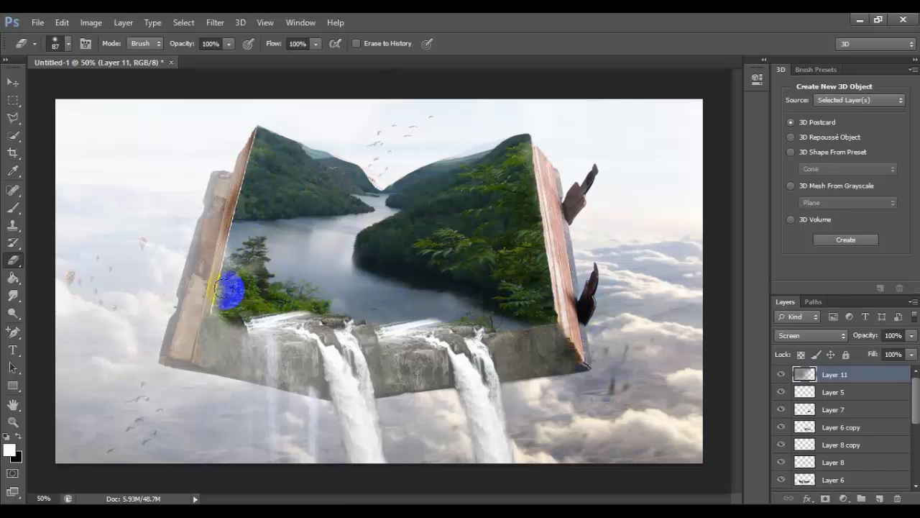
{"action": "mouse_move", "coordinate": [226, 287]}
{"action": "left_mouse_down"}
{"action": "mouse_move", "coordinate": [225, 237]}
{"action": "mouse_move", "coordinate": [246, 165]}
{"action": "mouse_move", "coordinate": [185, 302]}
{"action": "mouse_move", "coordinate": [180, 271]}
{"action": "mouse_move", "coordinate": [226, 166]}
{"action": "mouse_move", "coordinate": [189, 308]}
{"action": "mouse_move", "coordinate": [166, 338]}
{"action": "mouse_move", "coordinate": [223, 310]}
{"action": "mouse_move", "coordinate": [286, 304]}
{"action": "mouse_move", "coordinate": [460, 294]}
{"action": "mouse_move", "coordinate": [524, 306]}
{"action": "mouse_move", "coordinate": [521, 175]}
{"action": "mouse_move", "coordinate": [538, 283]}
{"action": "mouse_move", "coordinate": [567, 325]}
{"action": "mouse_move", "coordinate": [526, 213]}
{"action": "mouse_move", "coordinate": [450, 240]}
{"action": "mouse_move", "coordinate": [467, 273]}
{"action": "left_mouse_up"}
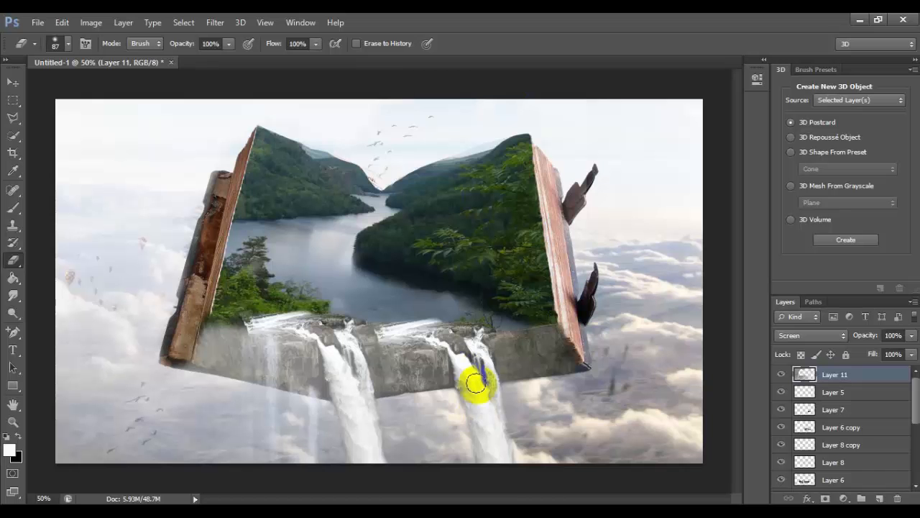
Erase the smoke over both waterfalls, the rock ledge and the clouds just below the book
{"action": "mouse_move", "coordinate": [476, 382]}
{"action": "left_mouse_down"}
{"action": "mouse_move", "coordinate": [492, 463]}
{"action": "mouse_move", "coordinate": [491, 361]}
{"action": "mouse_move", "coordinate": [473, 363]}
{"action": "mouse_move", "coordinate": [485, 465]}
{"action": "left_mouse_up"}
{"action": "mouse_move", "coordinate": [361, 392]}
{"action": "left_mouse_down"}
{"action": "mouse_move", "coordinate": [360, 438]}
{"action": "mouse_move", "coordinate": [337, 367]}
{"action": "mouse_move", "coordinate": [353, 452]}
{"action": "mouse_move", "coordinate": [351, 428]}
{"action": "mouse_move", "coordinate": [314, 375]}
{"action": "mouse_move", "coordinate": [303, 436]}
{"action": "mouse_move", "coordinate": [308, 423]}
{"action": "mouse_move", "coordinate": [292, 386]}
{"action": "mouse_move", "coordinate": [249, 467]}
{"action": "mouse_move", "coordinate": [261, 366]}
{"action": "mouse_move", "coordinate": [255, 358]}
{"action": "mouse_move", "coordinate": [250, 366]}
{"action": "mouse_move", "coordinate": [283, 369]}
{"action": "mouse_move", "coordinate": [263, 353]}
{"action": "left_mouse_up"}
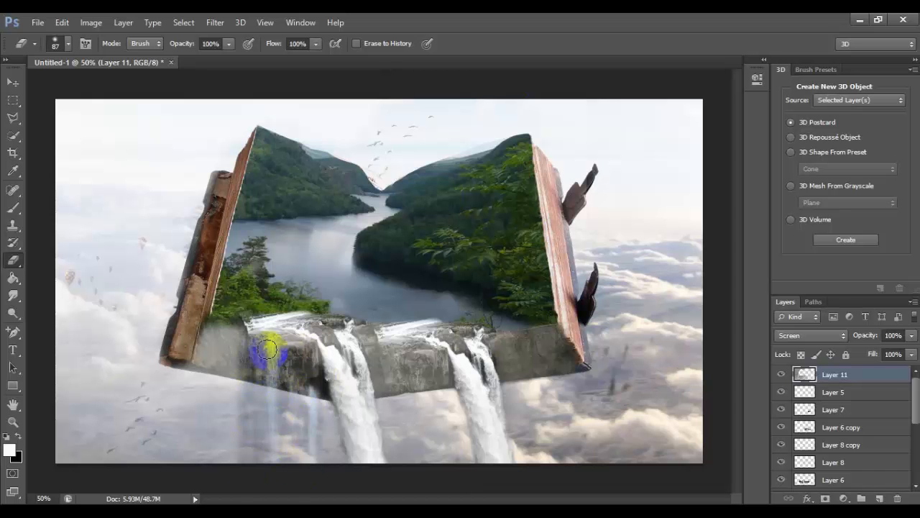
{"action": "mouse_move", "coordinate": [312, 425]}
{"action": "left_mouse_down"}
{"action": "mouse_move", "coordinate": [310, 381]}
{"action": "mouse_move", "coordinate": [304, 465]}
{"action": "mouse_move", "coordinate": [296, 465]}
{"action": "mouse_move", "coordinate": [230, 376]}
{"action": "mouse_move", "coordinate": [210, 443]}
{"action": "mouse_move", "coordinate": [212, 337]}
{"action": "mouse_move", "coordinate": [234, 341]}
{"action": "mouse_move", "coordinate": [215, 330]}
{"action": "mouse_move", "coordinate": [238, 328]}
{"action": "mouse_move", "coordinate": [242, 363]}
{"action": "mouse_move", "coordinate": [219, 383]}
{"action": "left_mouse_up"}
{"action": "mouse_move", "coordinate": [192, 440]}
{"action": "left_mouse_down"}
{"action": "mouse_move", "coordinate": [203, 476]}
{"action": "mouse_move", "coordinate": [266, 429]}
{"action": "left_mouse_up"}
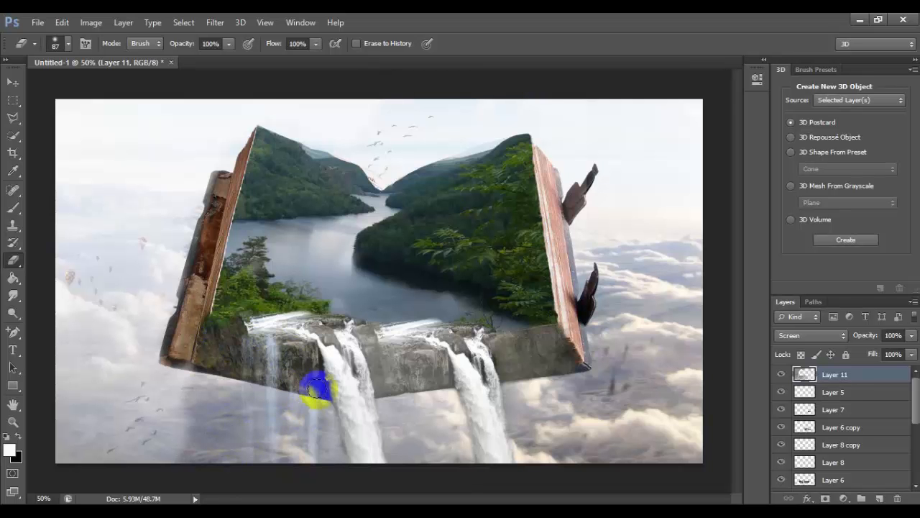
{"action": "mouse_move", "coordinate": [441, 370]}
{"action": "left_mouse_down"}
{"action": "mouse_move", "coordinate": [470, 371]}
{"action": "mouse_move", "coordinate": [370, 375]}
{"action": "mouse_move", "coordinate": [478, 373]}
{"action": "left_mouse_up"}
{"action": "mouse_move", "coordinate": [566, 365]}
{"action": "left_mouse_down"}
{"action": "mouse_move", "coordinate": [535, 374]}
{"action": "mouse_move", "coordinate": [562, 363]}
{"action": "mouse_move", "coordinate": [493, 362]}
{"action": "mouse_move", "coordinate": [554, 340]}
{"action": "mouse_move", "coordinate": [491, 348]}
{"action": "mouse_move", "coordinate": [558, 350]}
{"action": "left_mouse_up"}
{"action": "left_click", "coordinate": [309, 388]}
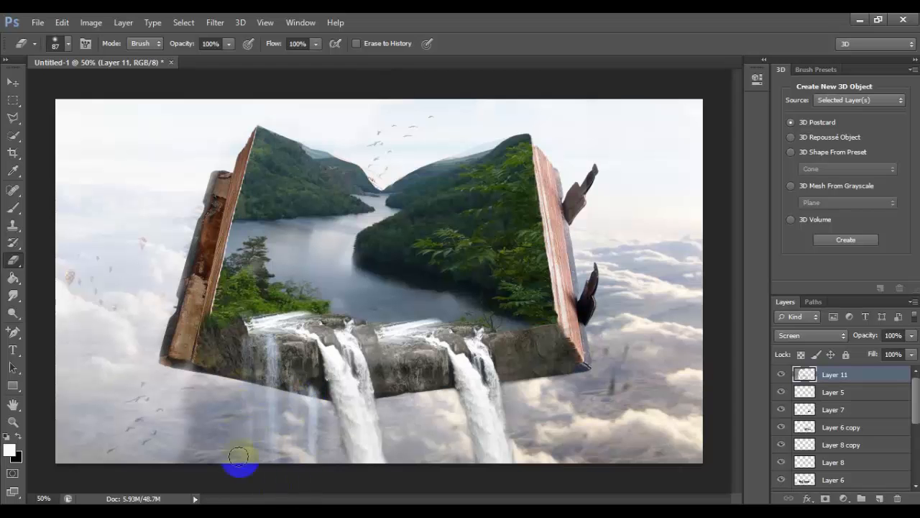
{"action": "mouse_move", "coordinate": [304, 446]}
{"action": "left_mouse_down"}
{"action": "mouse_move", "coordinate": [346, 486]}
{"action": "mouse_move", "coordinate": [158, 498]}
{"action": "left_mouse_up"}
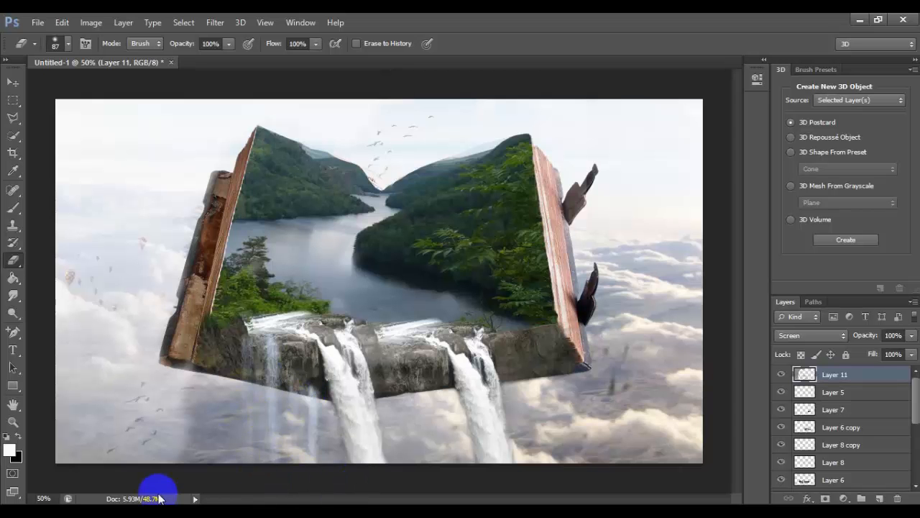
Soften the upper water edge of the right waterfall on Layer 6 copy with the eraser
{"action": "left_click", "coordinate": [856, 413]}
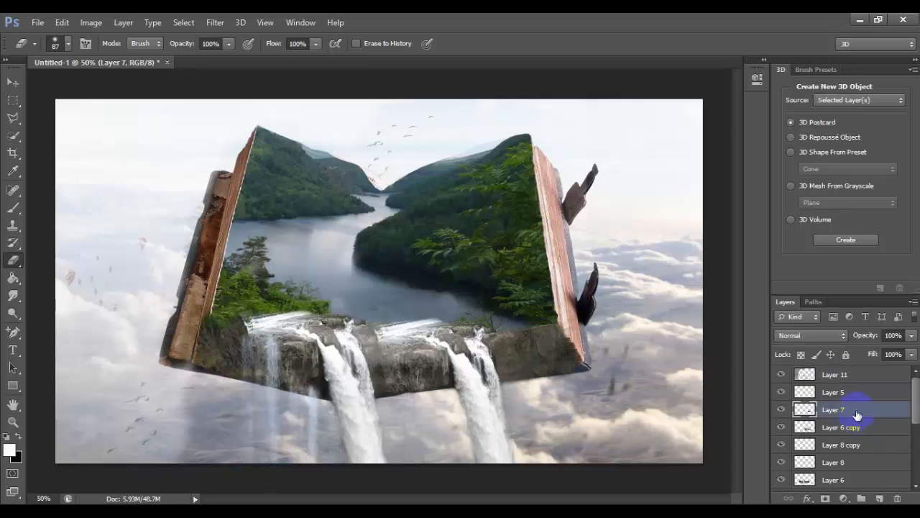
{"action": "left_click_drag", "start_coordinate": [917, 410], "coordinate": [917, 416]}
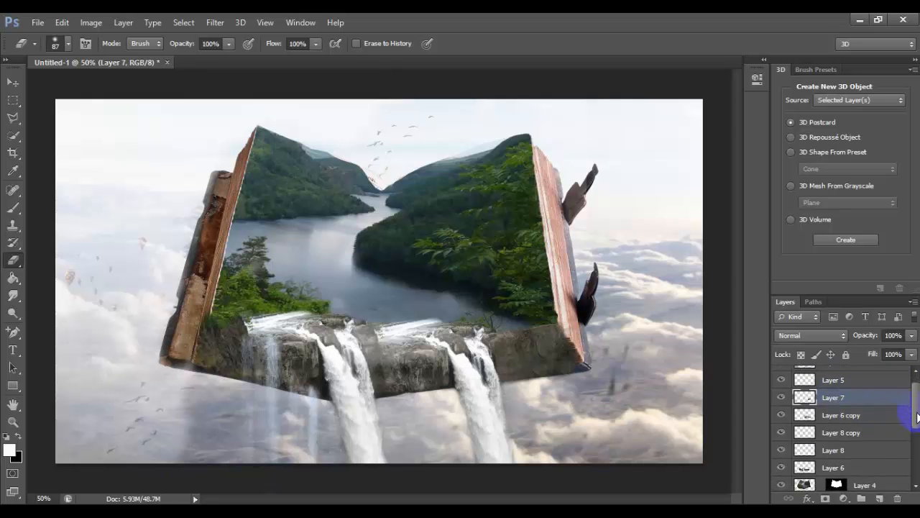
{"action": "left_click", "coordinate": [881, 417]}
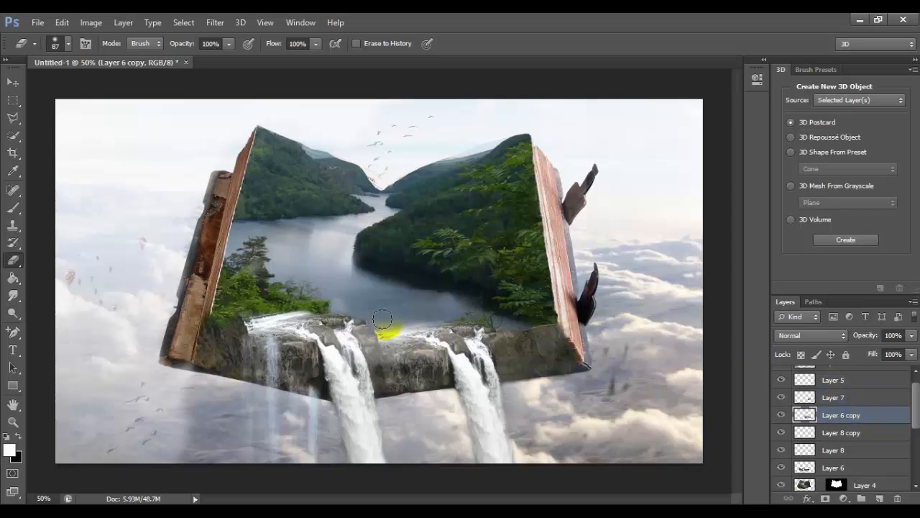
Erase the hard upper water edge of the left waterfall on Layer 6, and return to the Move tool
{"action": "left_click", "coordinate": [867, 433]}
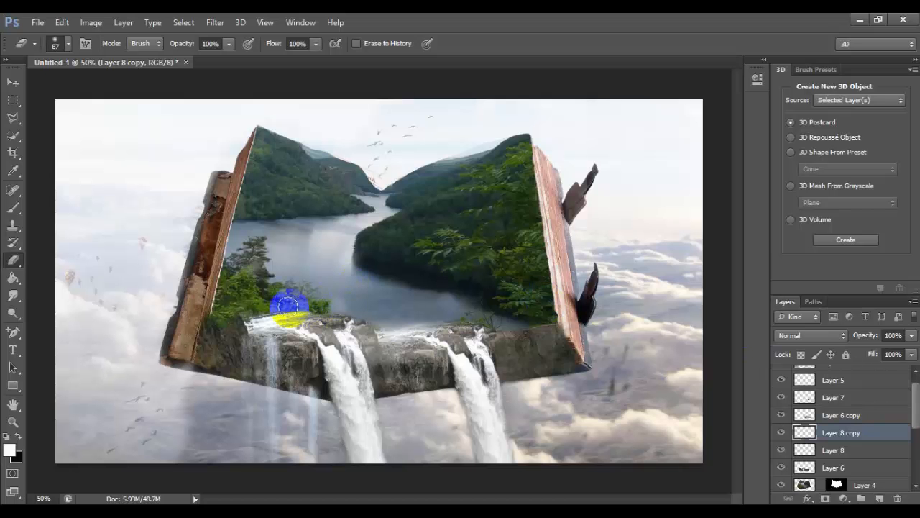
{"action": "left_click", "coordinate": [872, 451]}
{"action": "left_click", "coordinate": [871, 469]}
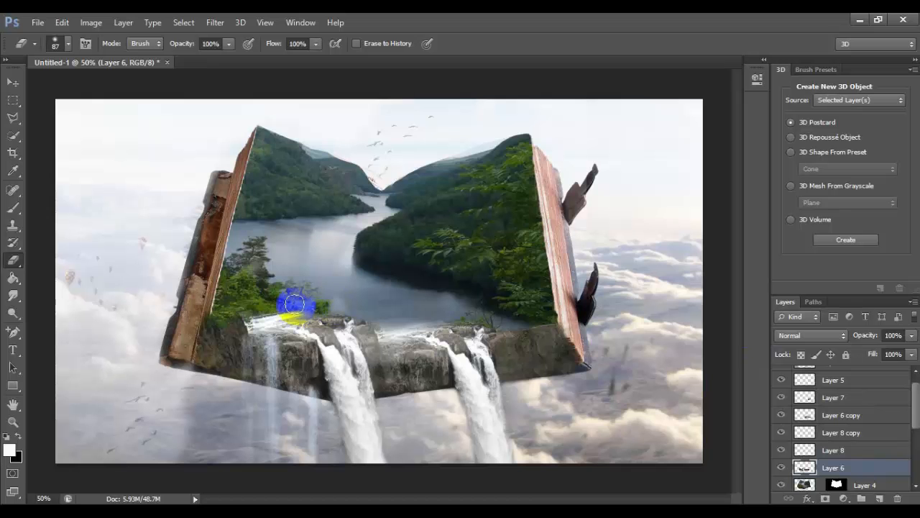
{"action": "left_click_drag", "start_coordinate": [294, 304], "coordinate": [252, 304]}
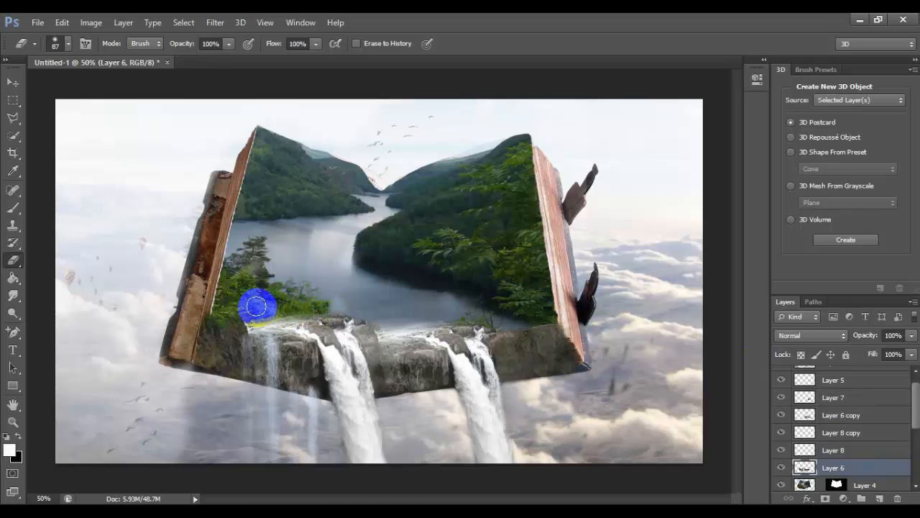
{"action": "left_click", "coordinate": [13, 82]}
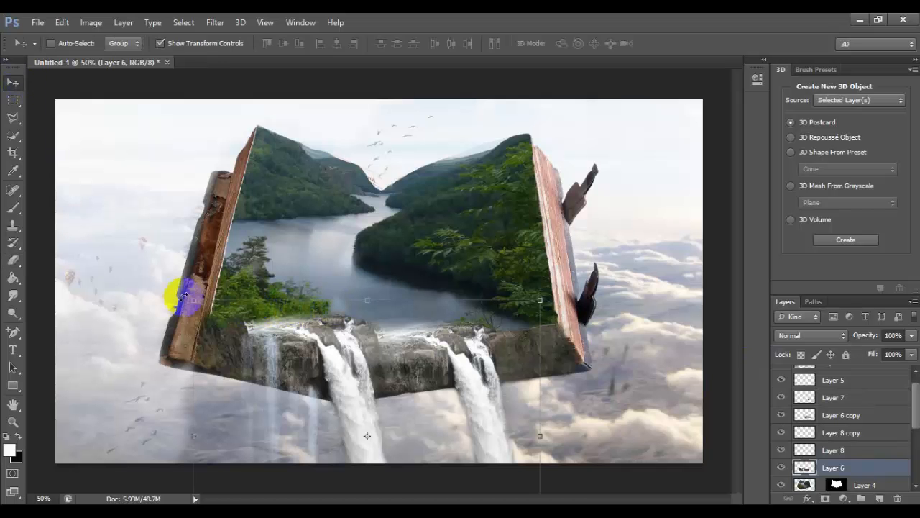
Switch to Notepad and add "لهنا انتهى التصميم" and "ان شاء الله تكون الفكرة عجبتكم والتصميم يعجبكم وتستفادون منة", signed "تحياتي اخوكم" and the author's name
{"action": "key", "text": "alt+Tab"}
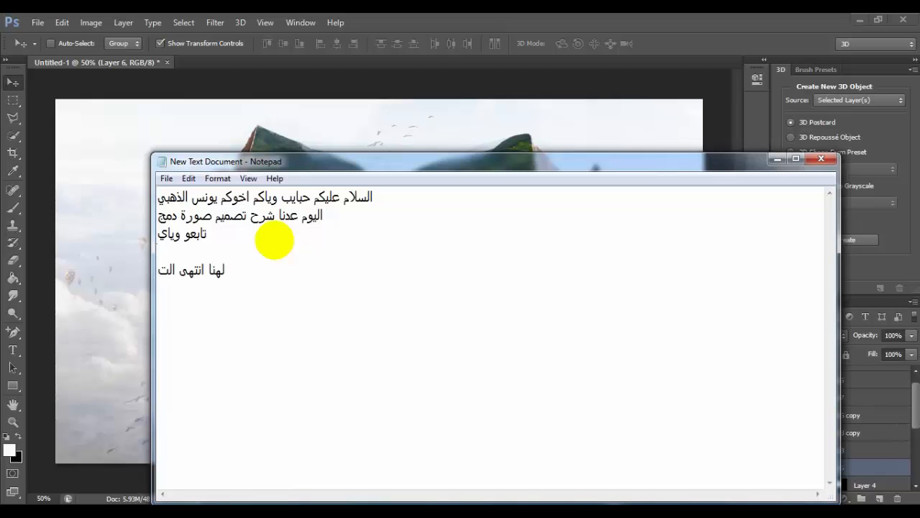
{"action": "type", "text": "صميم"}
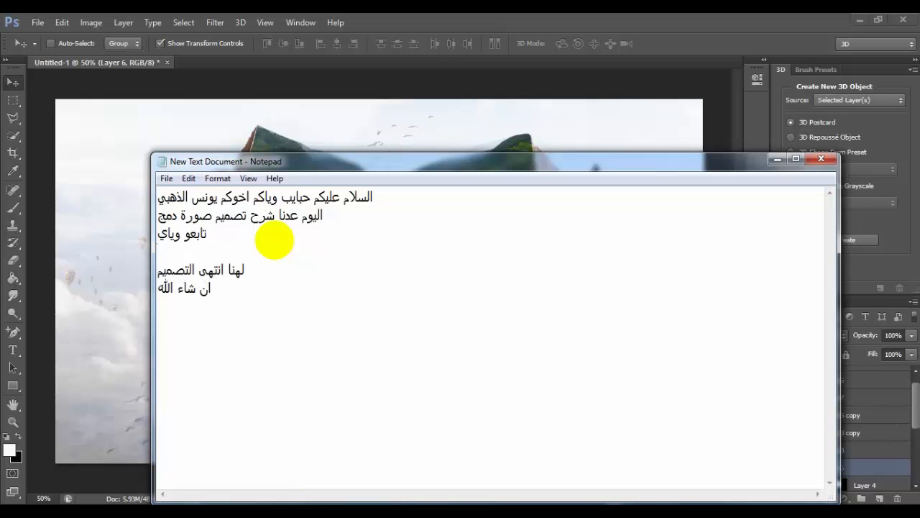
{"action": "type", "text": "ن الفك"}
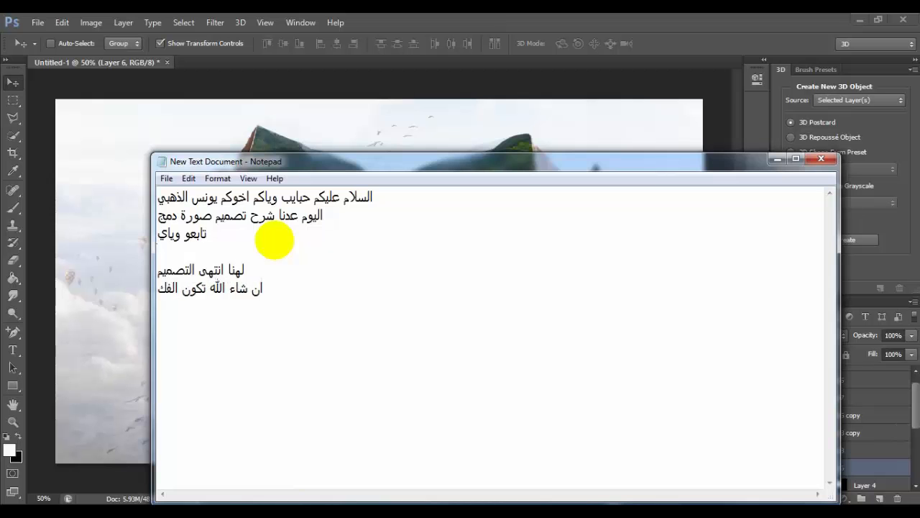
{"action": "type", "text": "رة عجبت"}
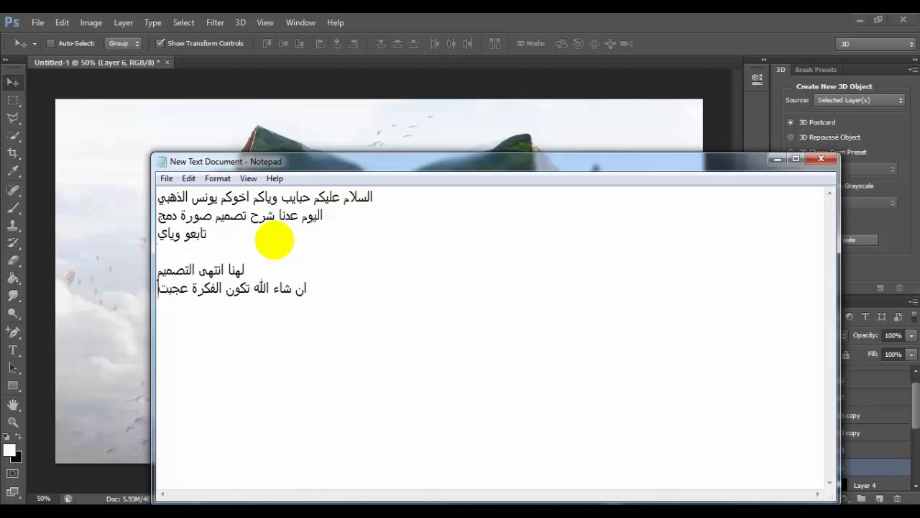
{"action": "type", "text": "كم والتصميم"}
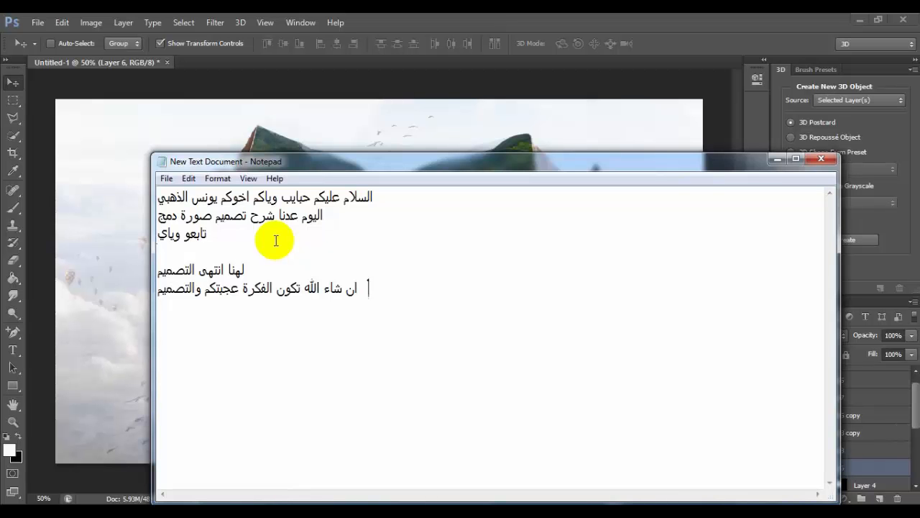
{"action": "type", "text": " يعج"}
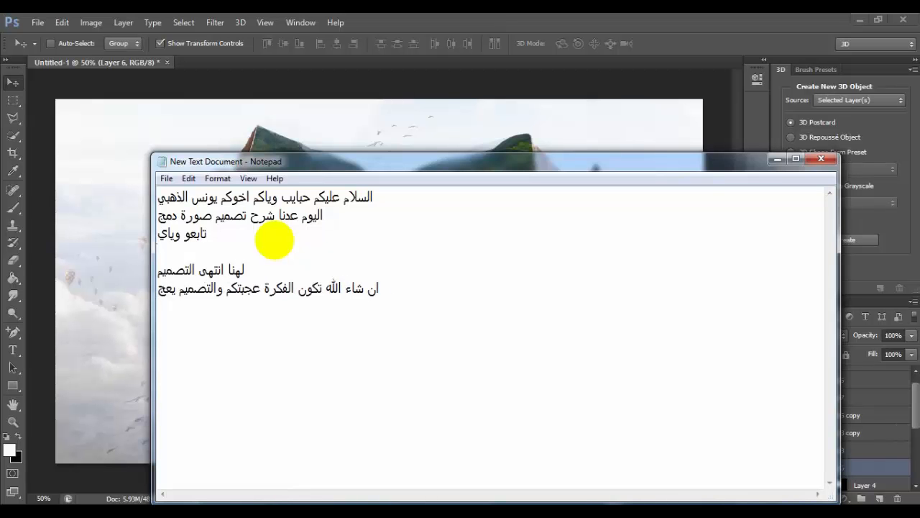
{"action": "type", "text": "بكم وتست"}
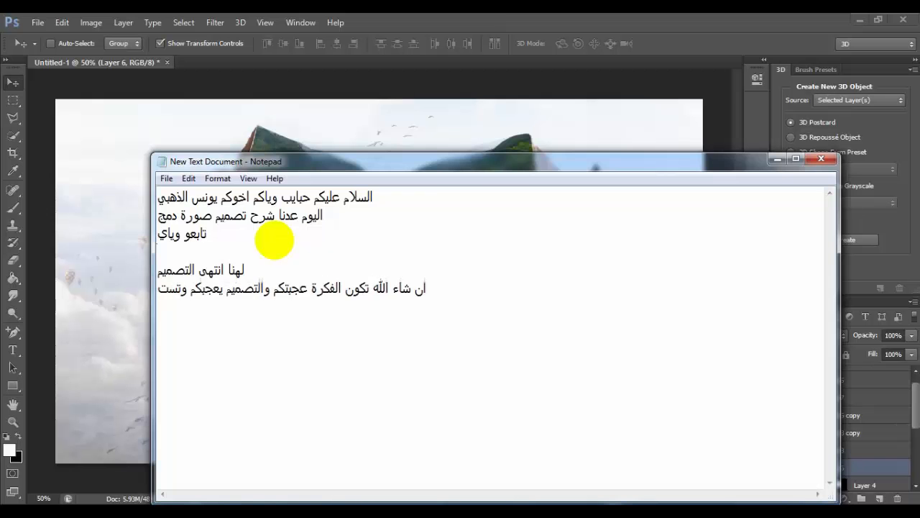
{"action": "type", "text": "فادون منة"}
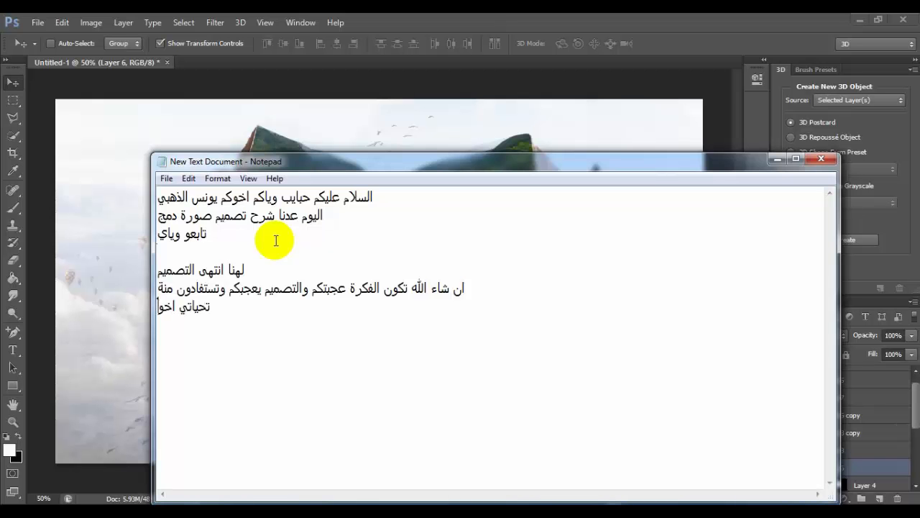
{"action": "type", "text": "نس الذهبي"}
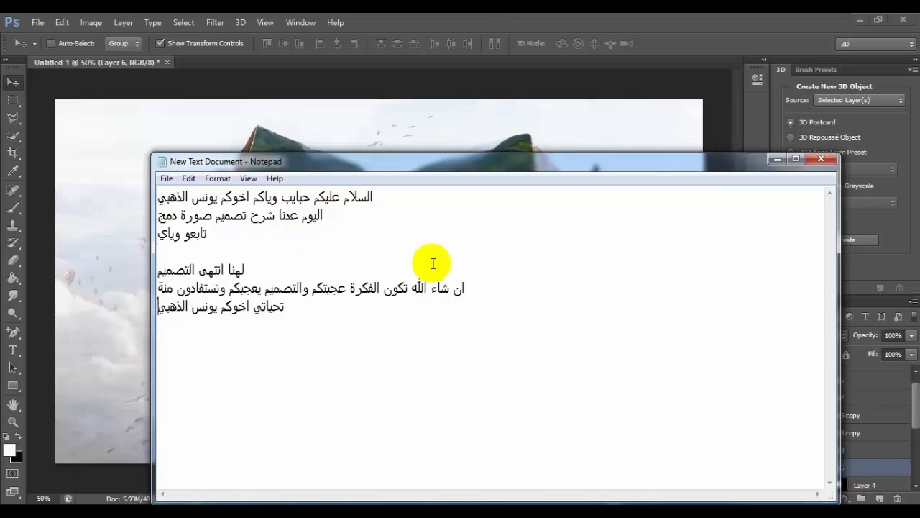